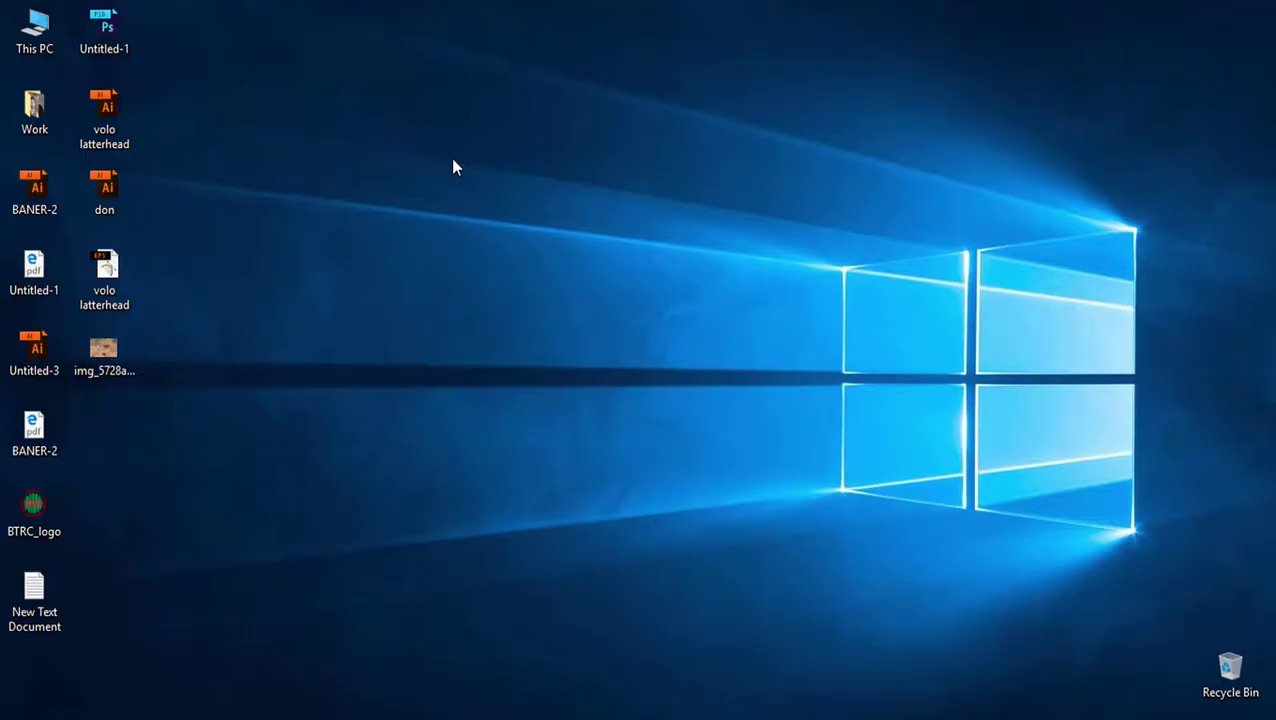
- Refresh the Windows desktop from its right-click menu
right_click(453, 167)
click(478, 217)
right_click(391, 157)
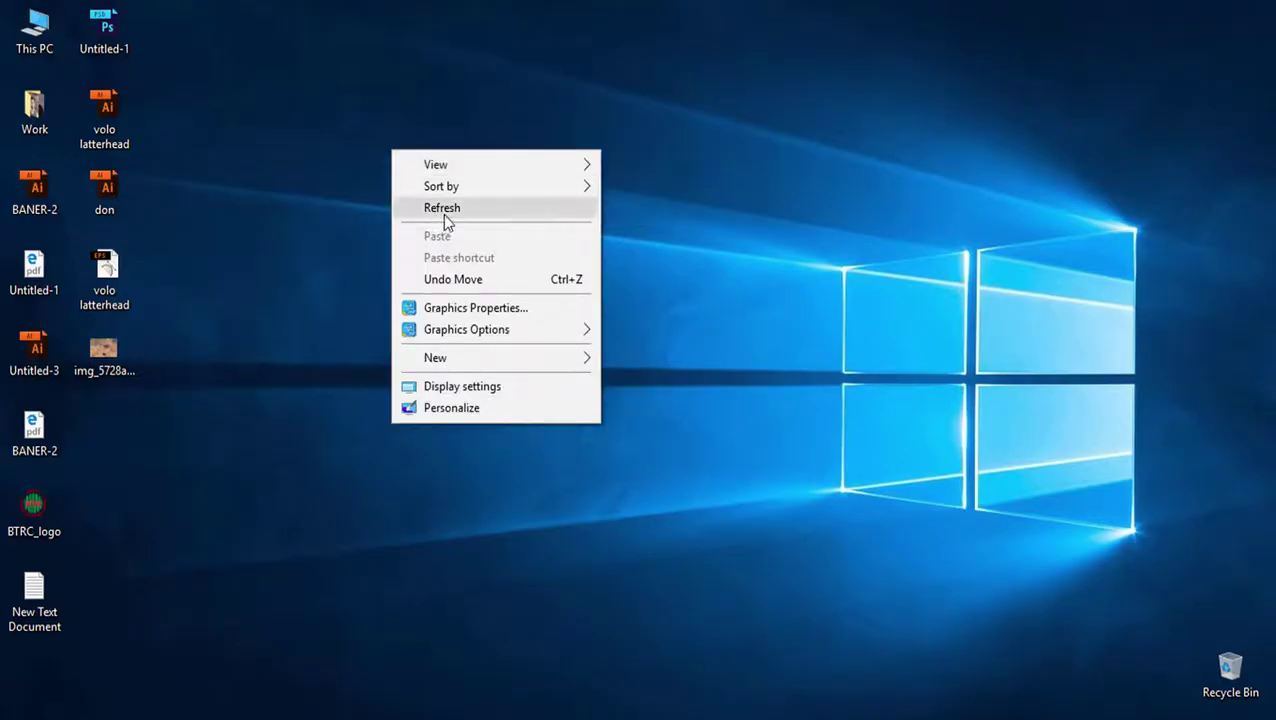
click(446, 210)
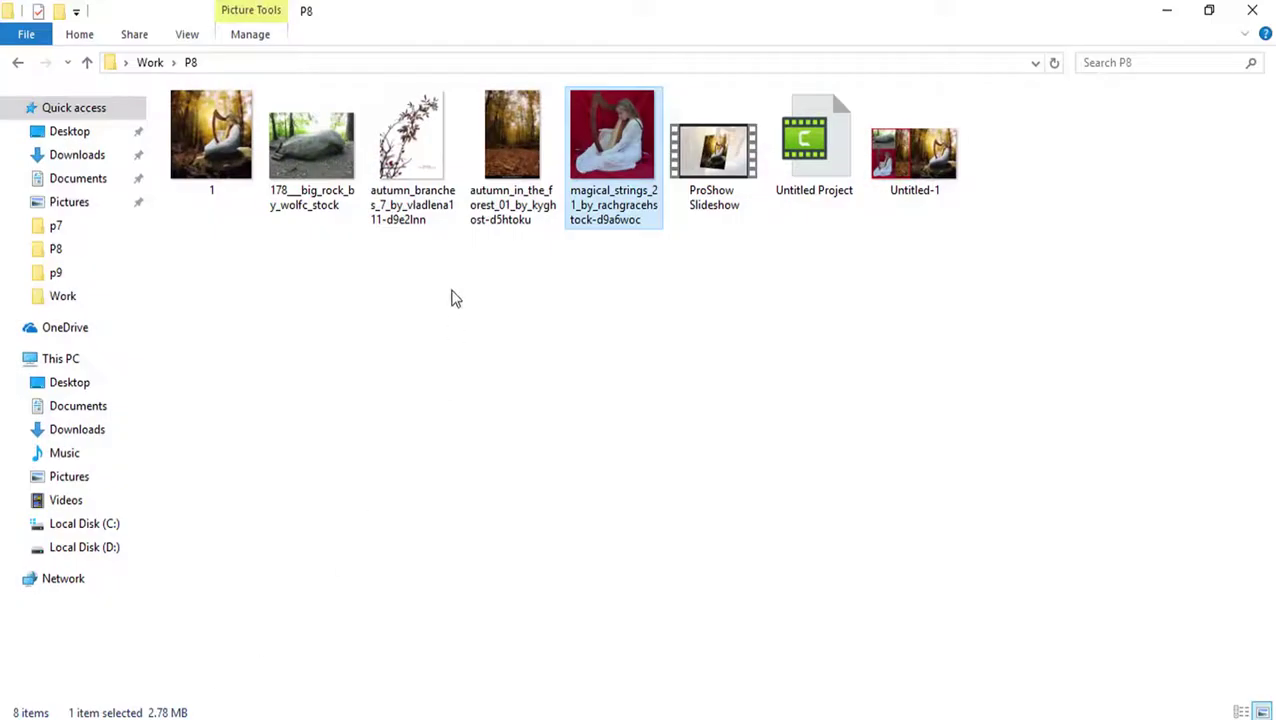
- Drag autumn_in_the_forest from the P8 folder onto Photoshop
right_click(453, 297)
click(490, 370)
drag(512, 150, 518, 715)
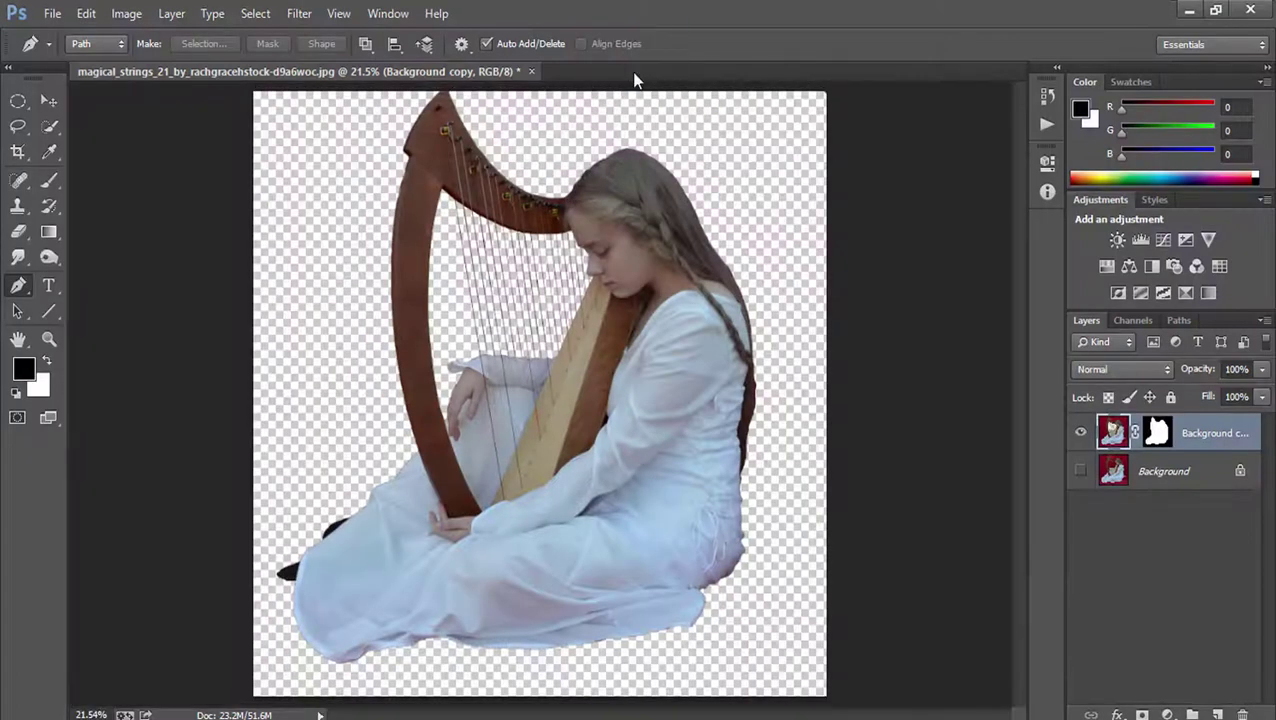
- Open the autumn forest photo as a new document and duplicate its Background into Background copy
drag(634, 80, 634, 82)
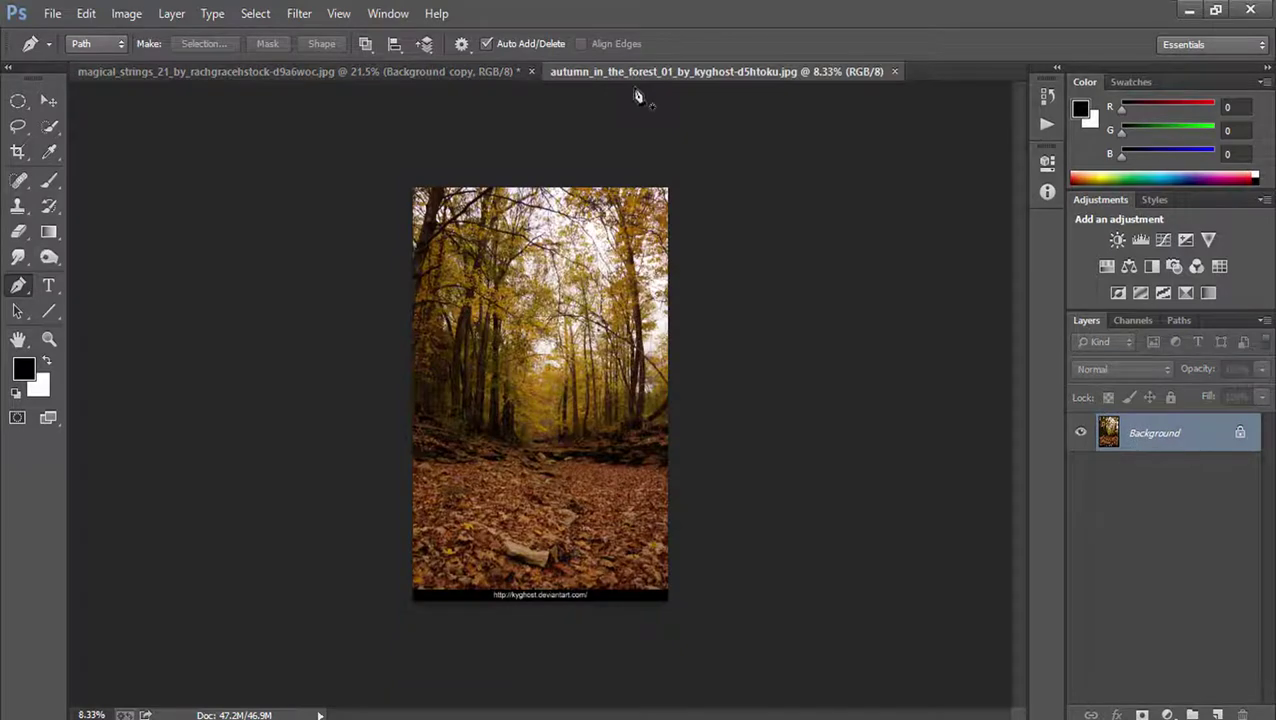
key(ctrl+0)
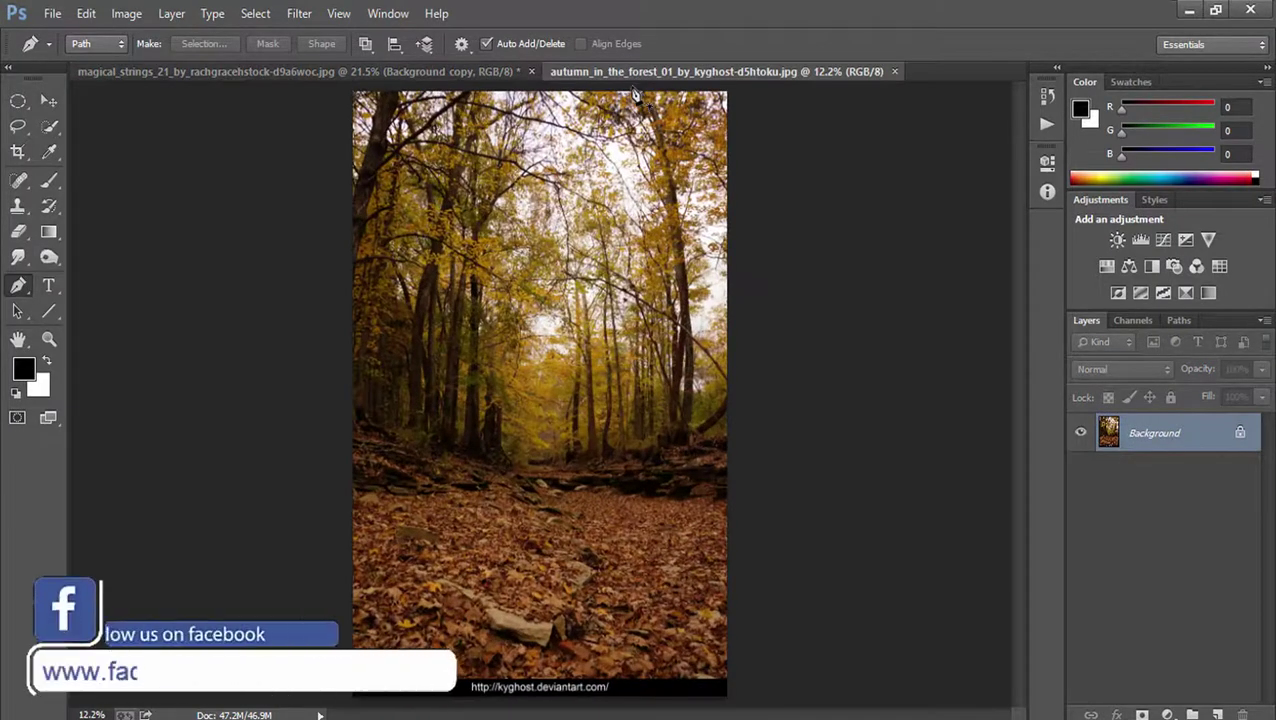
drag(1173, 433, 1217, 714)
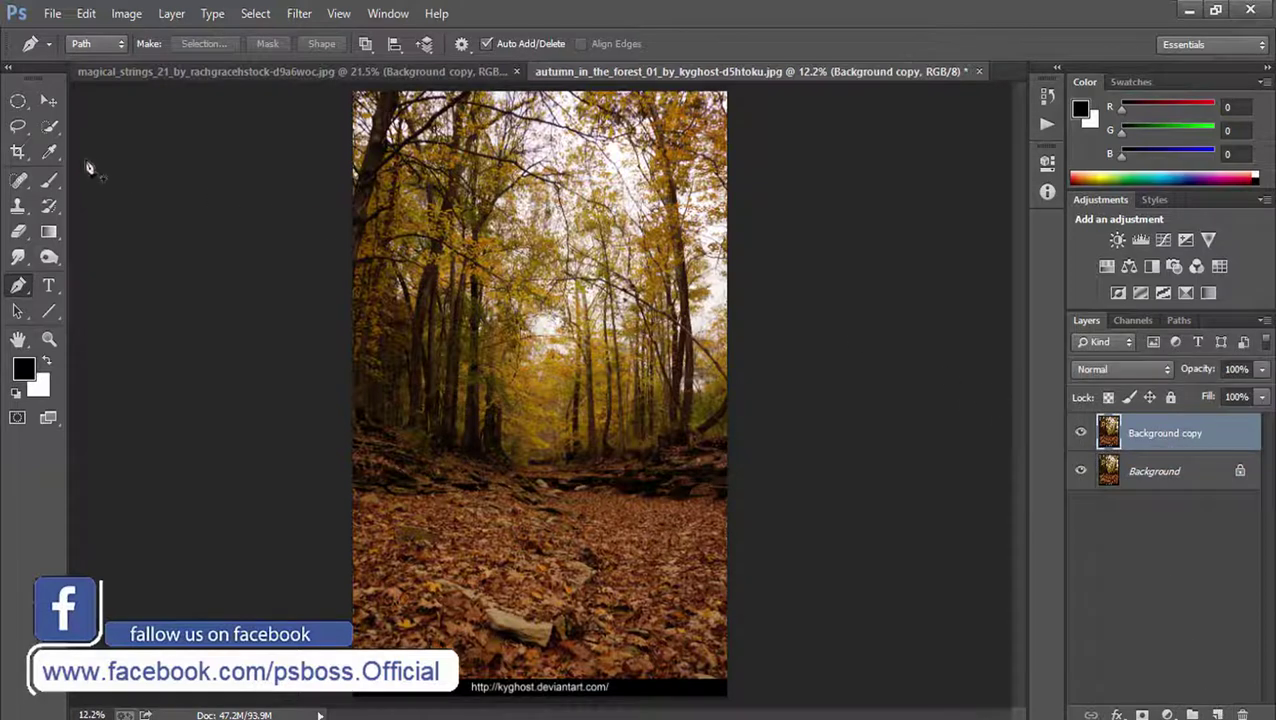
click(1135, 481)
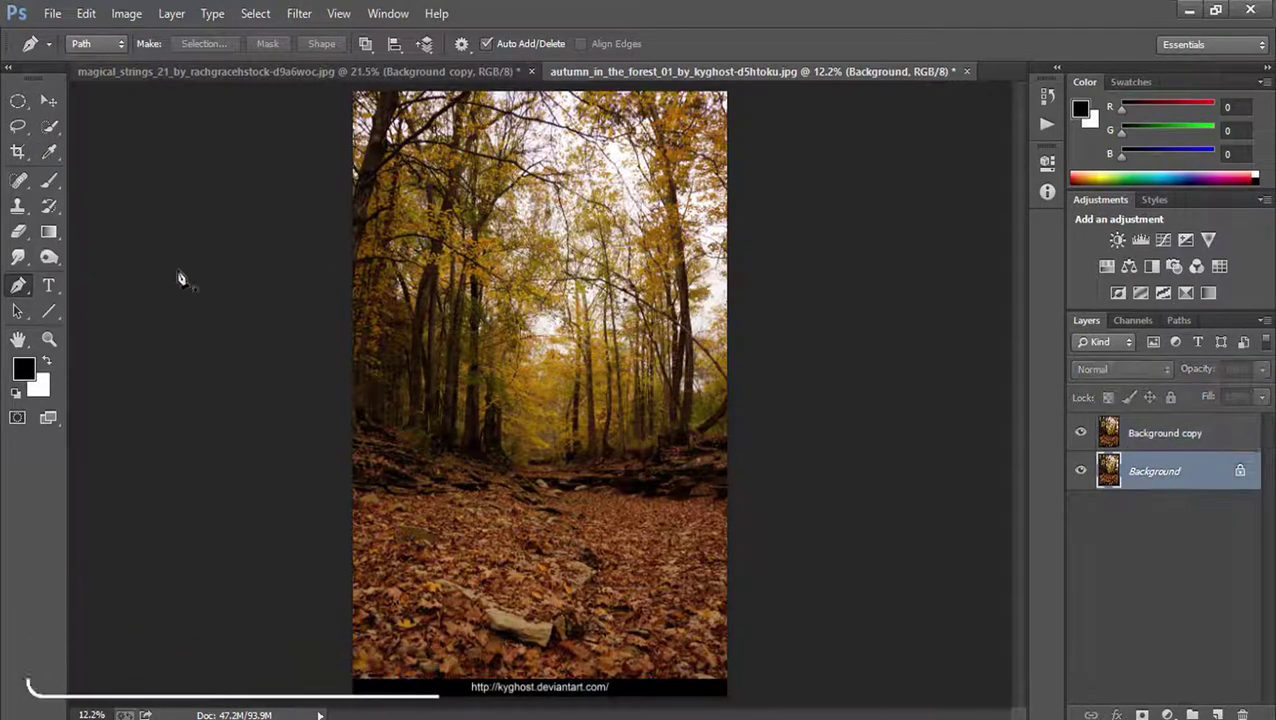
click(18, 151)
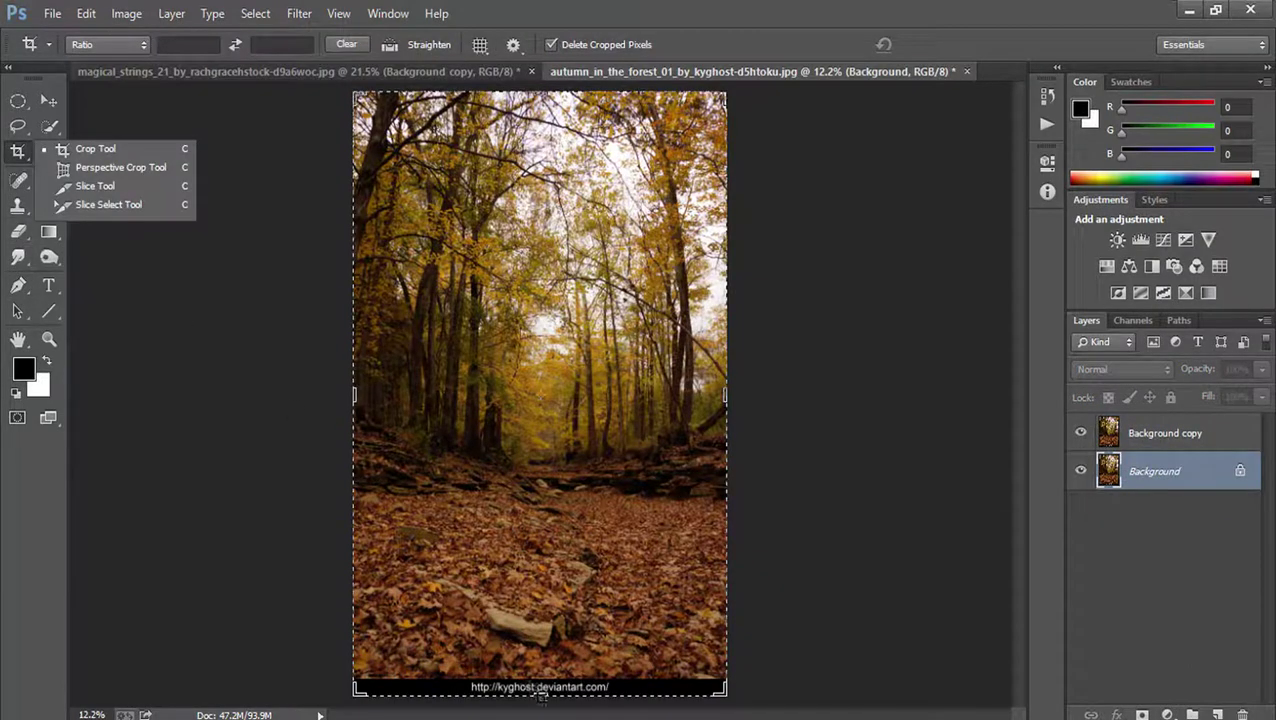
- Crop the forest canvas, trimming the bottom credit strip and extending the left edge
drag(539, 688, 541, 598)
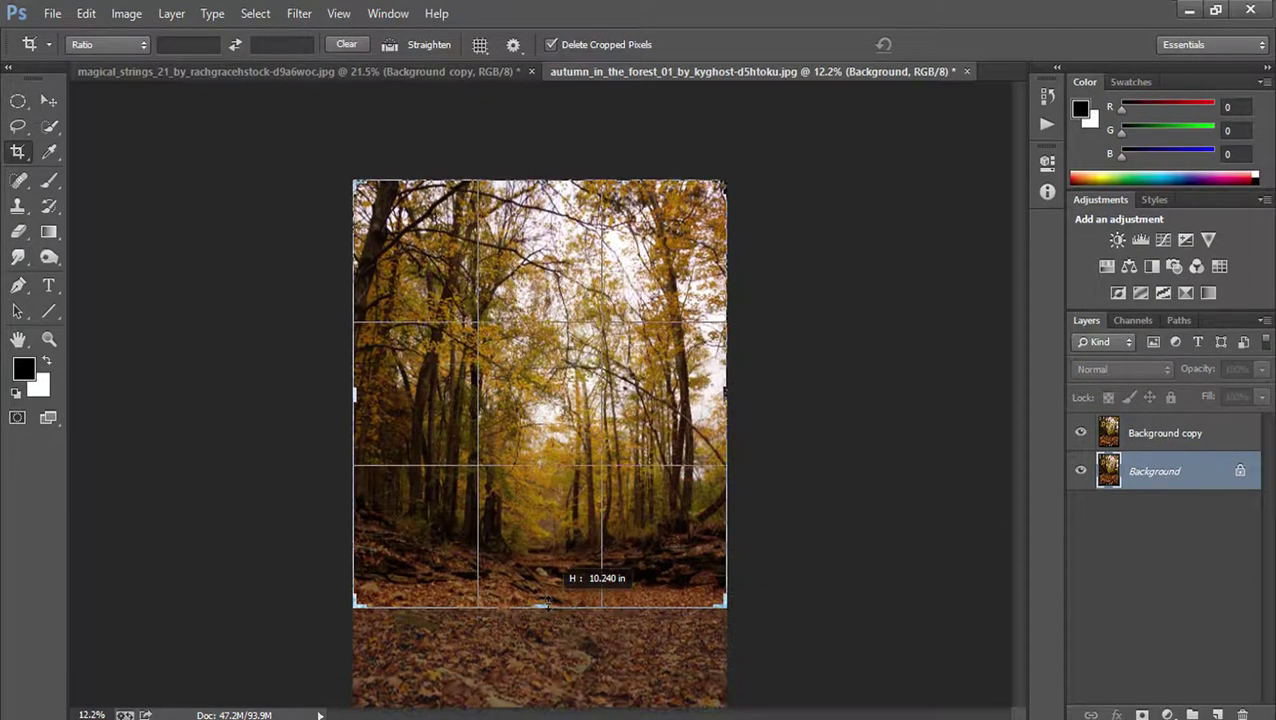
drag(353, 393, 323, 397)
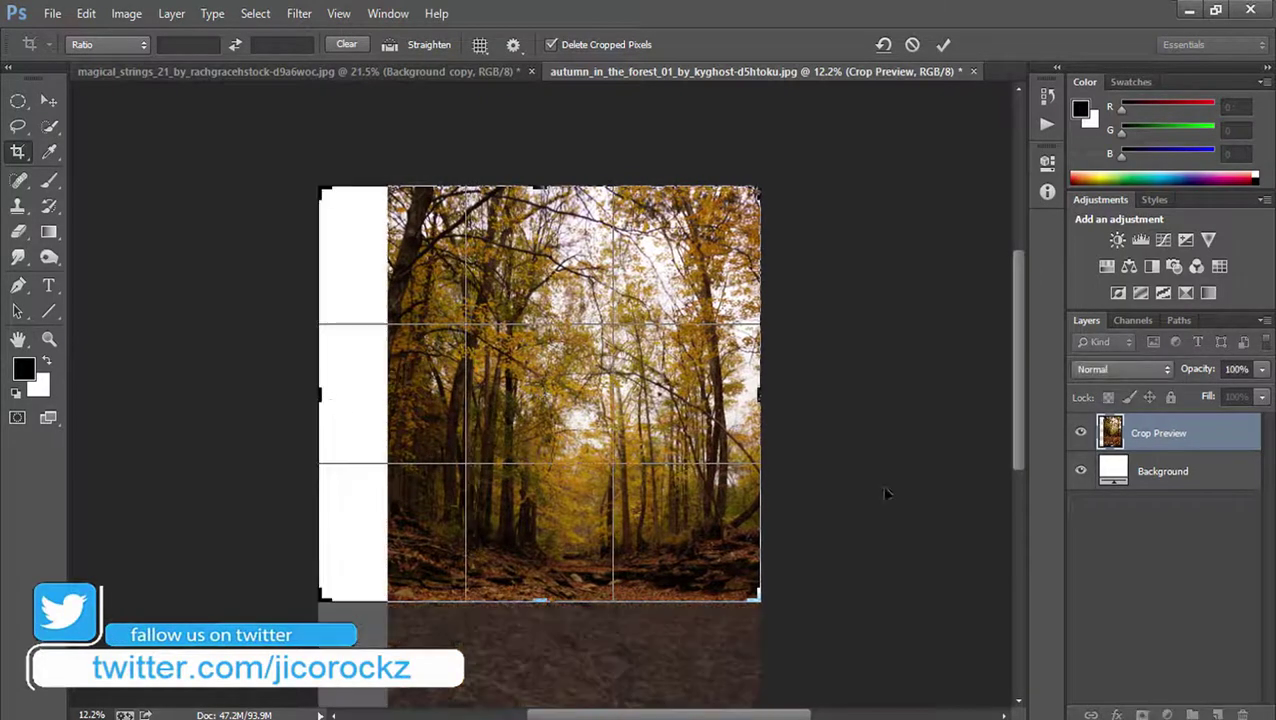
key(Return)
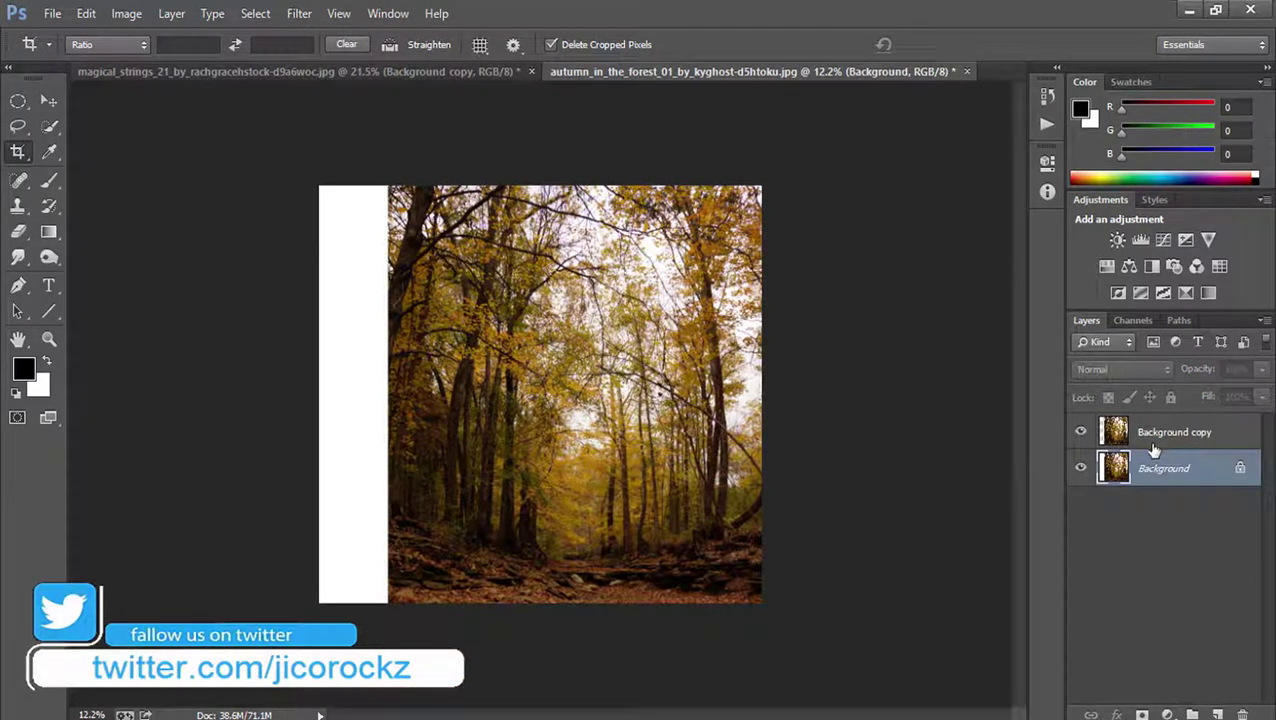
- Scale Background copy to about 118% so the photo fills the cropped canvas
click(1172, 438)
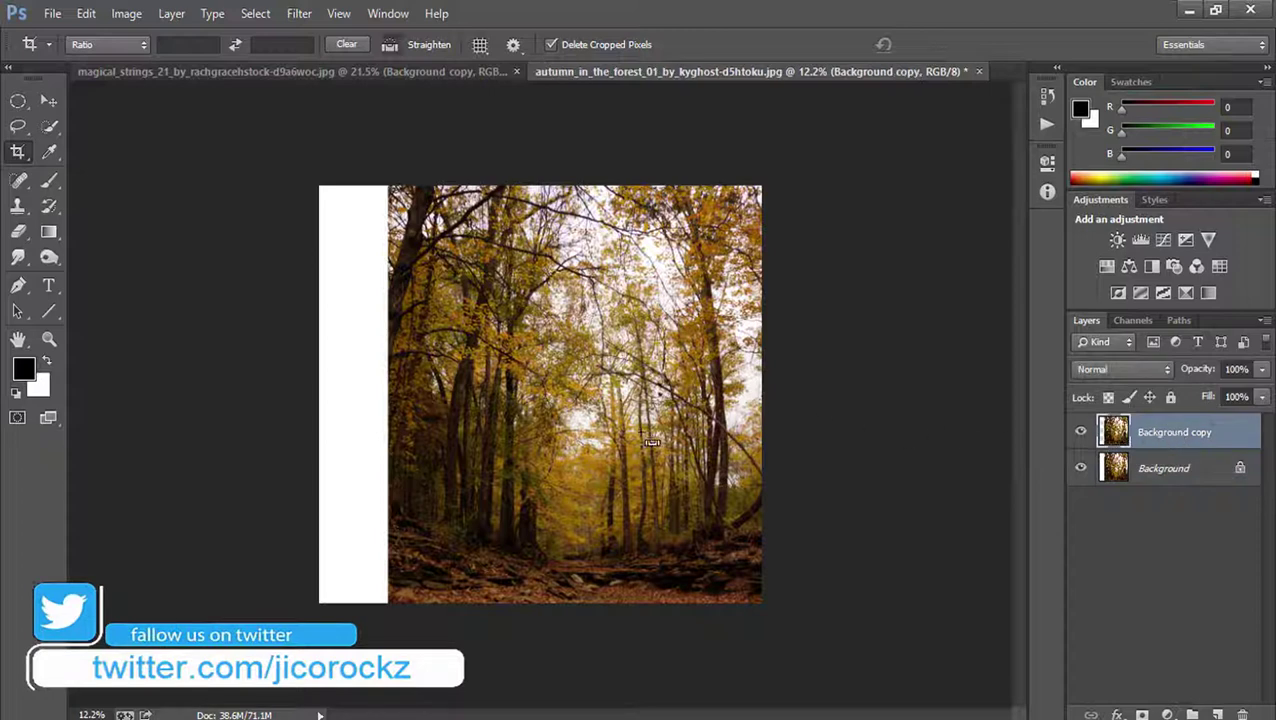
key(ctrl+t)
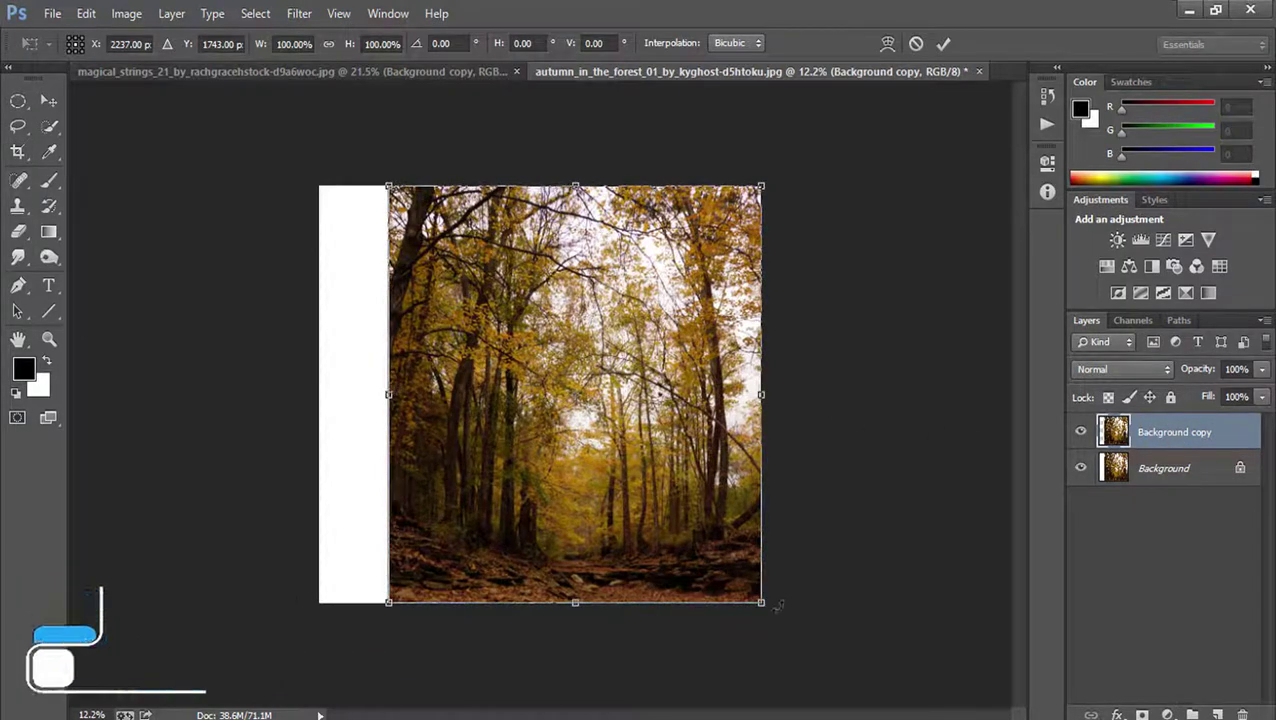
drag(761, 602, 853, 673)
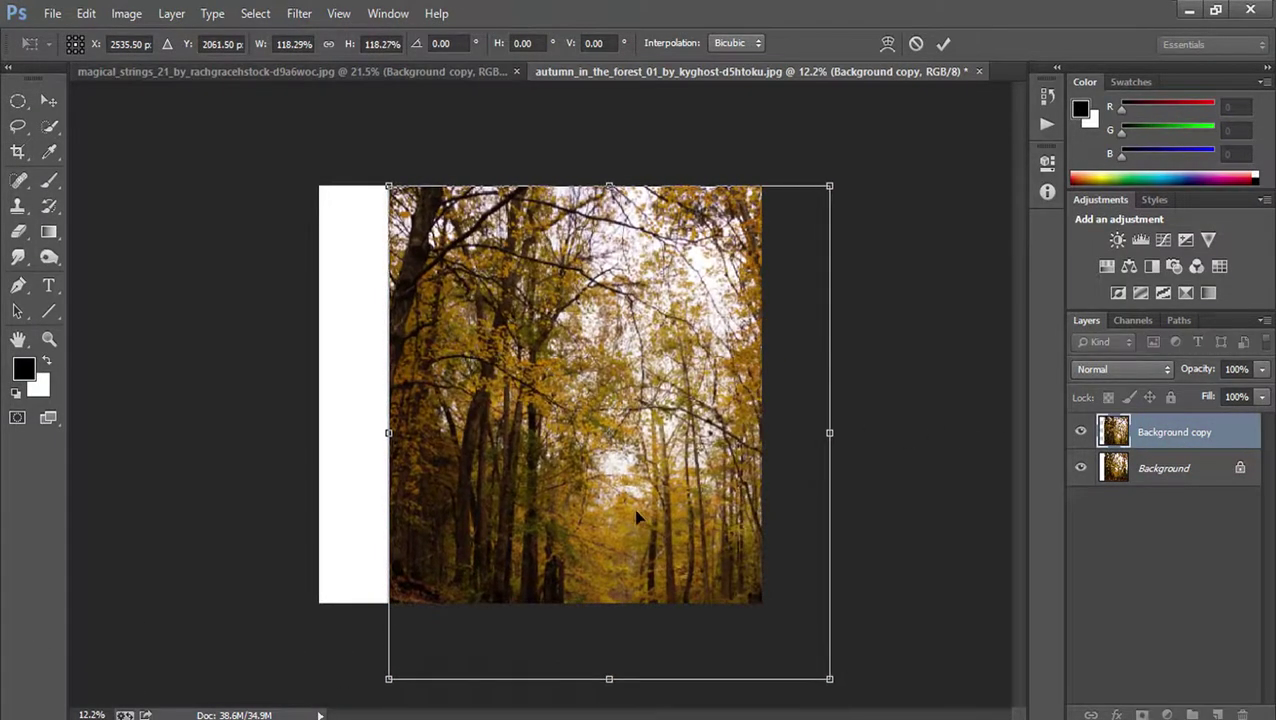
mouse_move(631, 514)
mouse_down()
mouse_move(563, 473)
mouse_move(566, 441)
mouse_up()
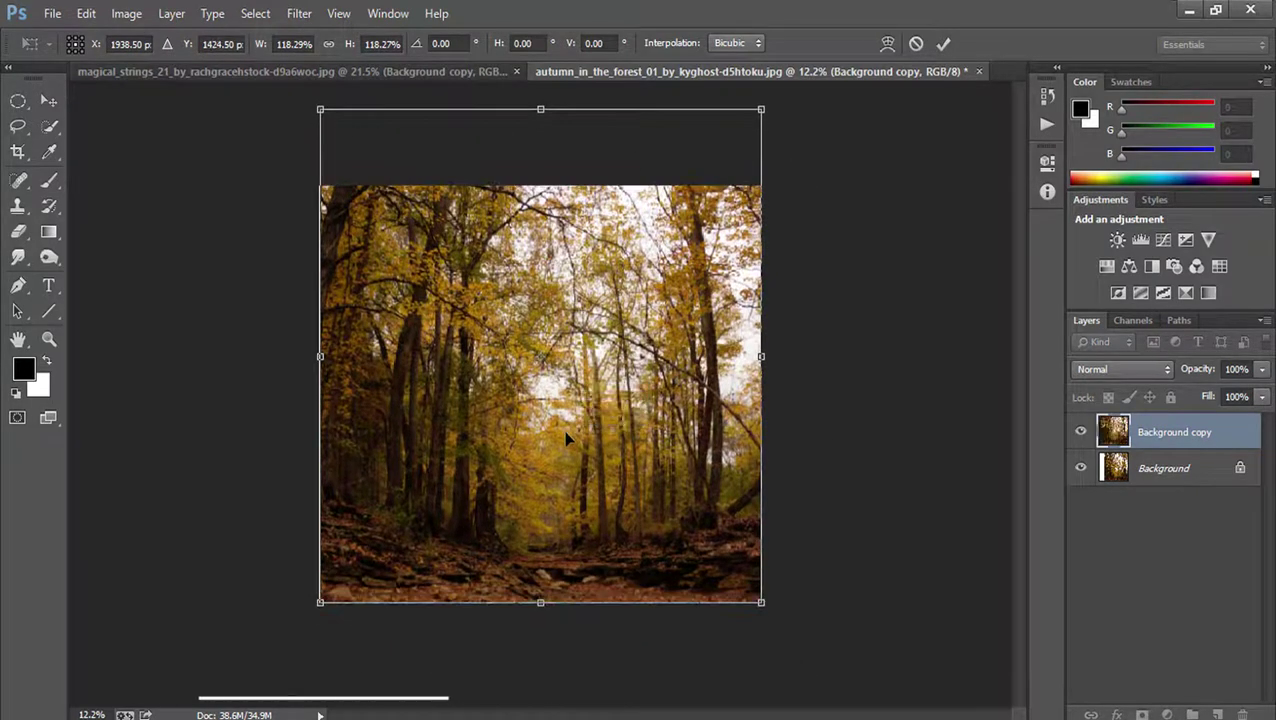
key(Return)
key(c)
key(ctrl+0)
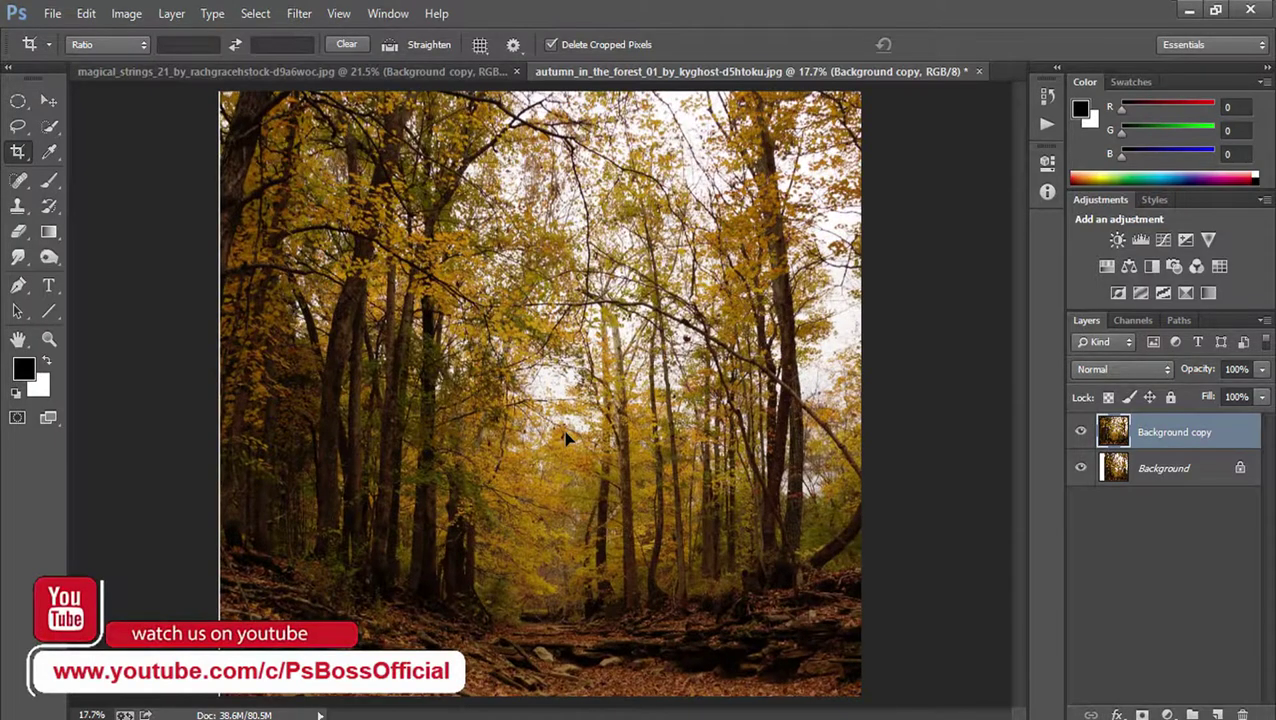
- Nudge Background copy left and stretch it to about 101.6% width to cover the right edge
click(48, 101)
drag(776, 346, 770, 345)
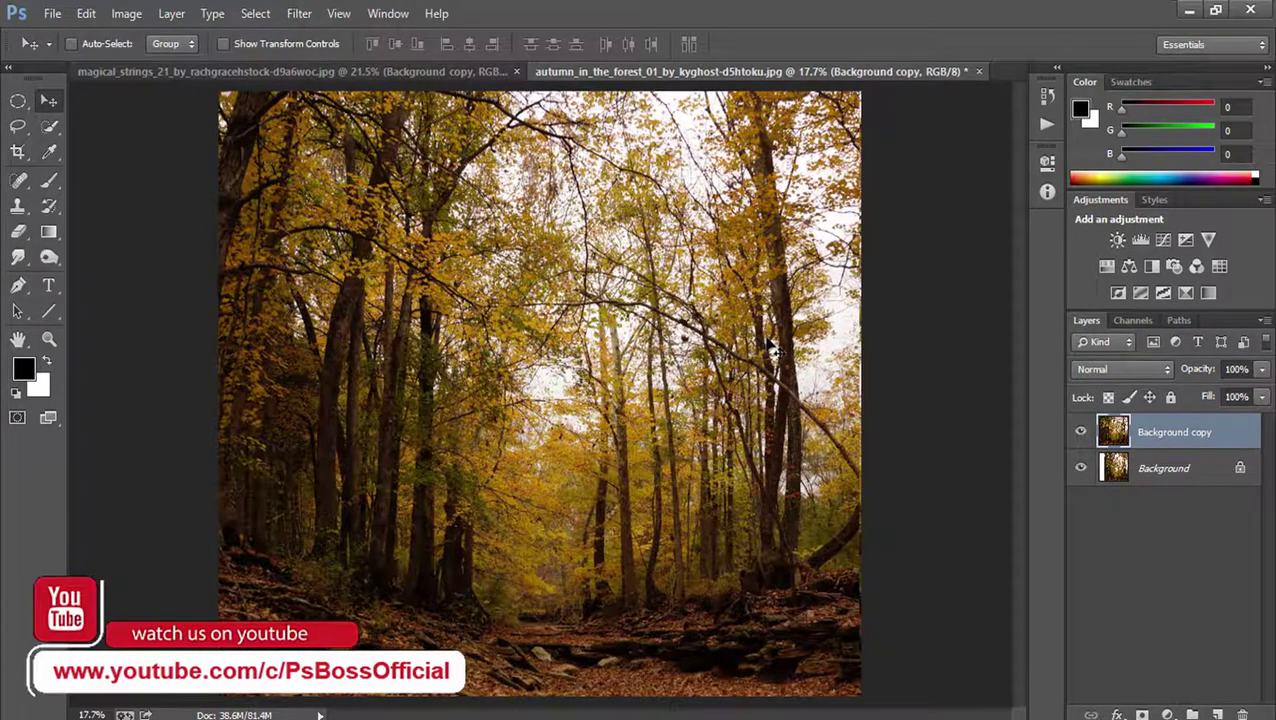
key(ctrl+t)
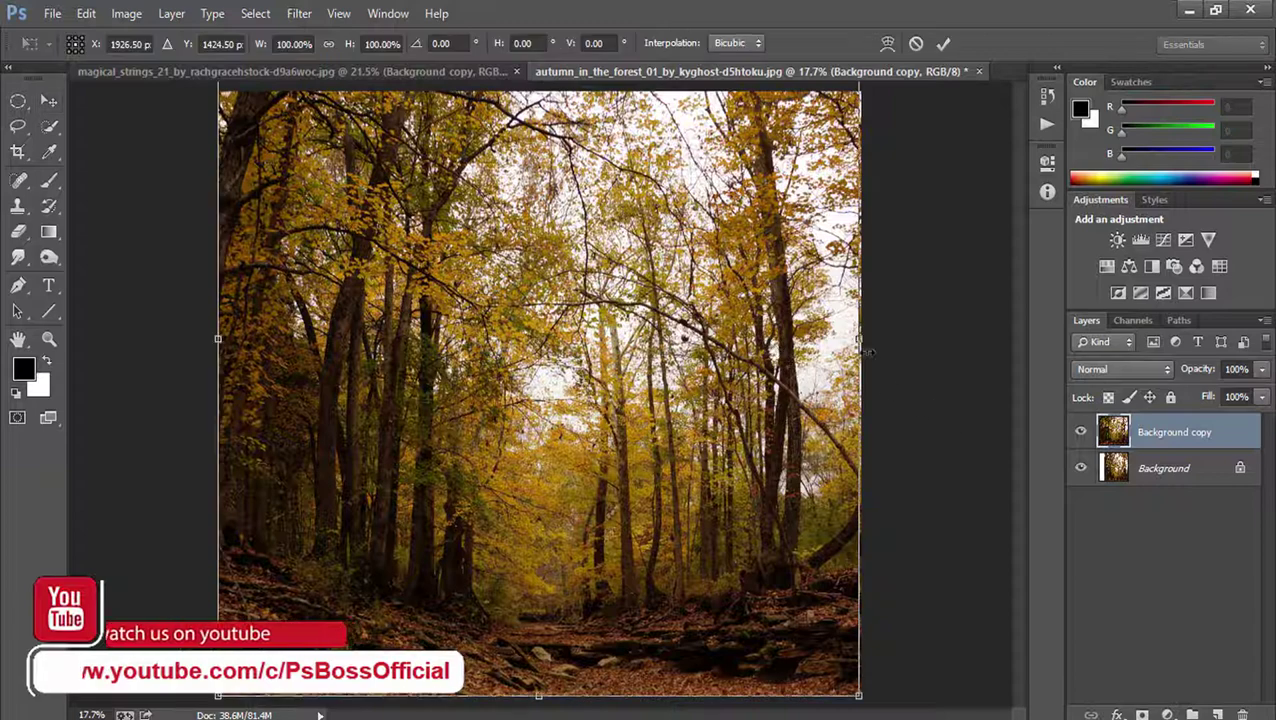
drag(862, 341, 869, 341)
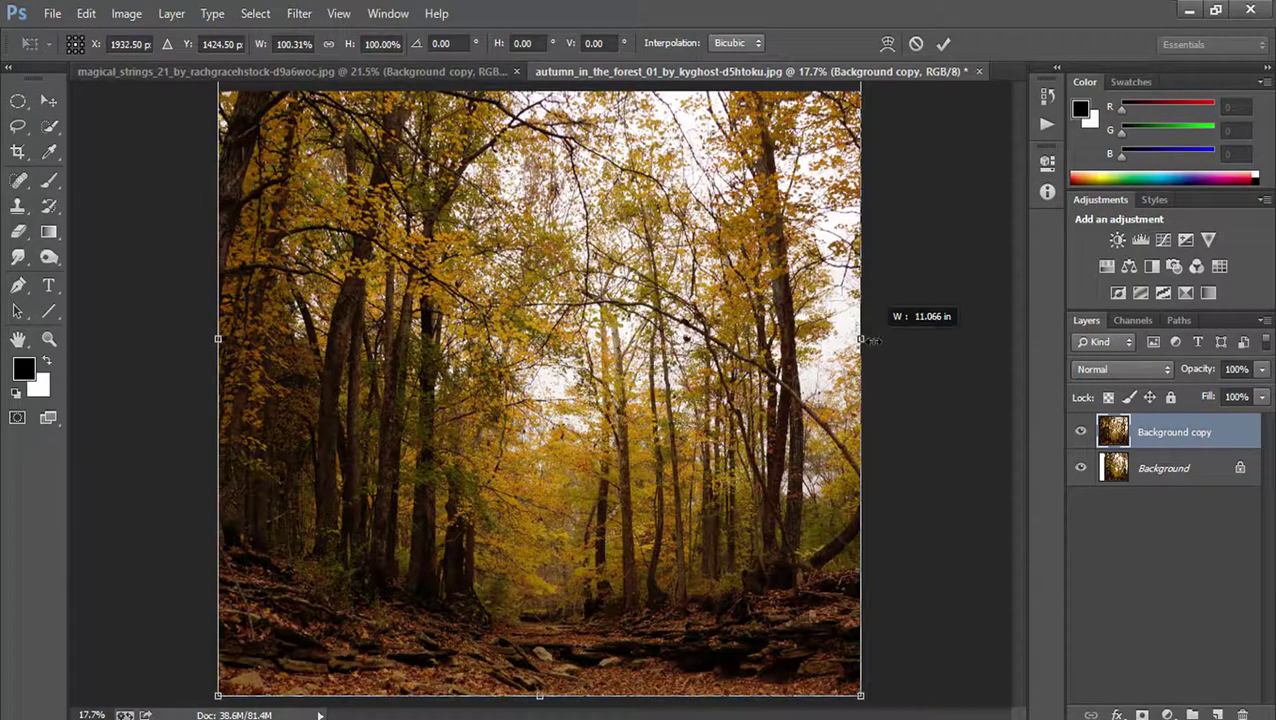
key(Return)
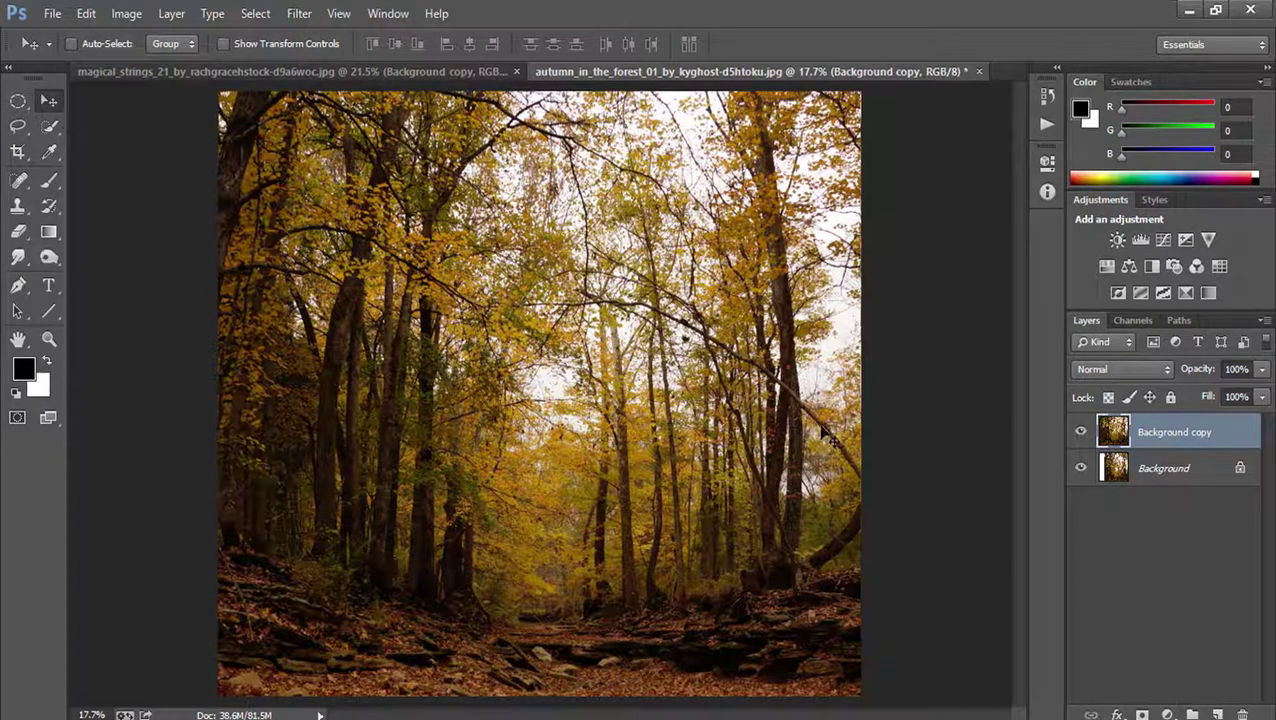
key(ctrl+t)
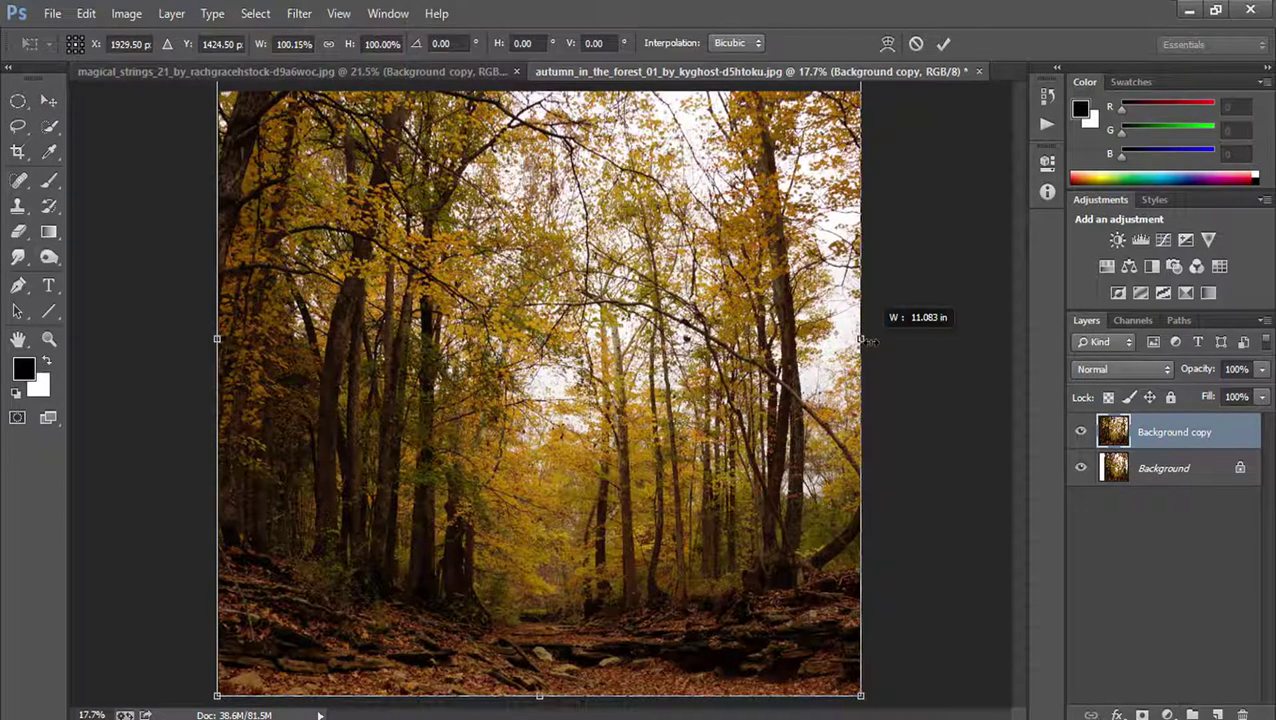
drag(860, 340, 870, 341)
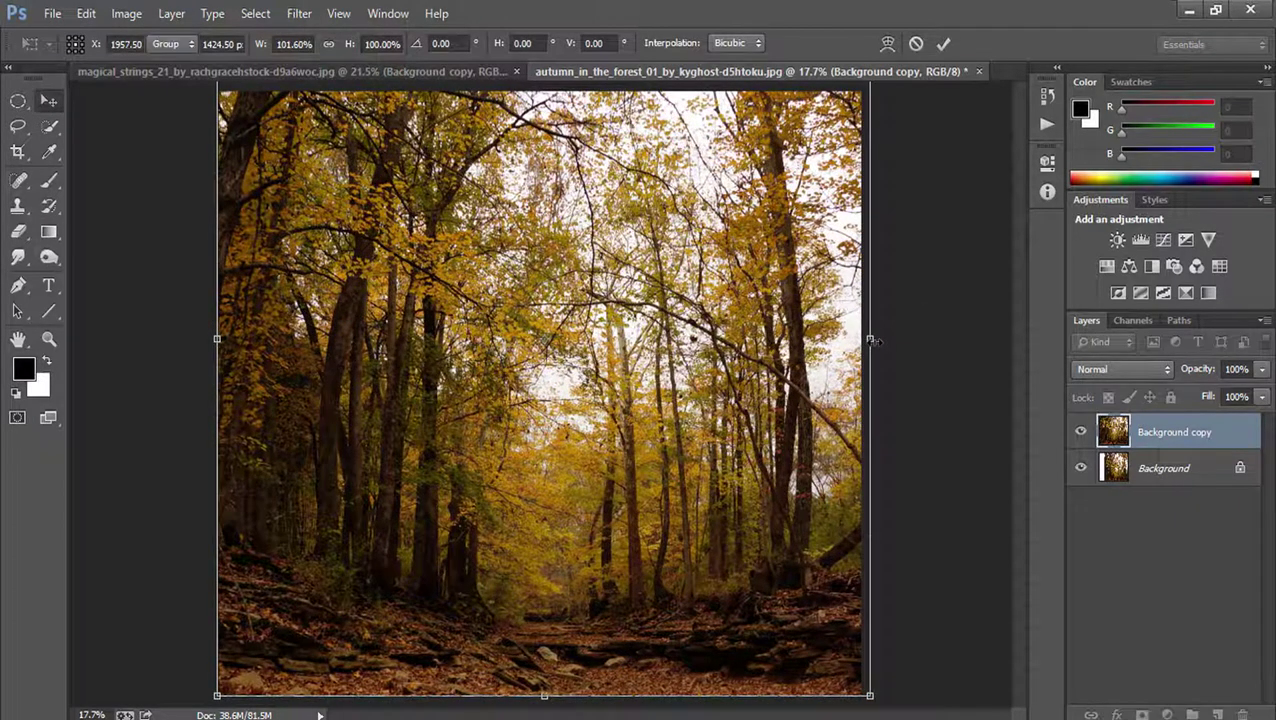
key(Return)
click(45, 101)
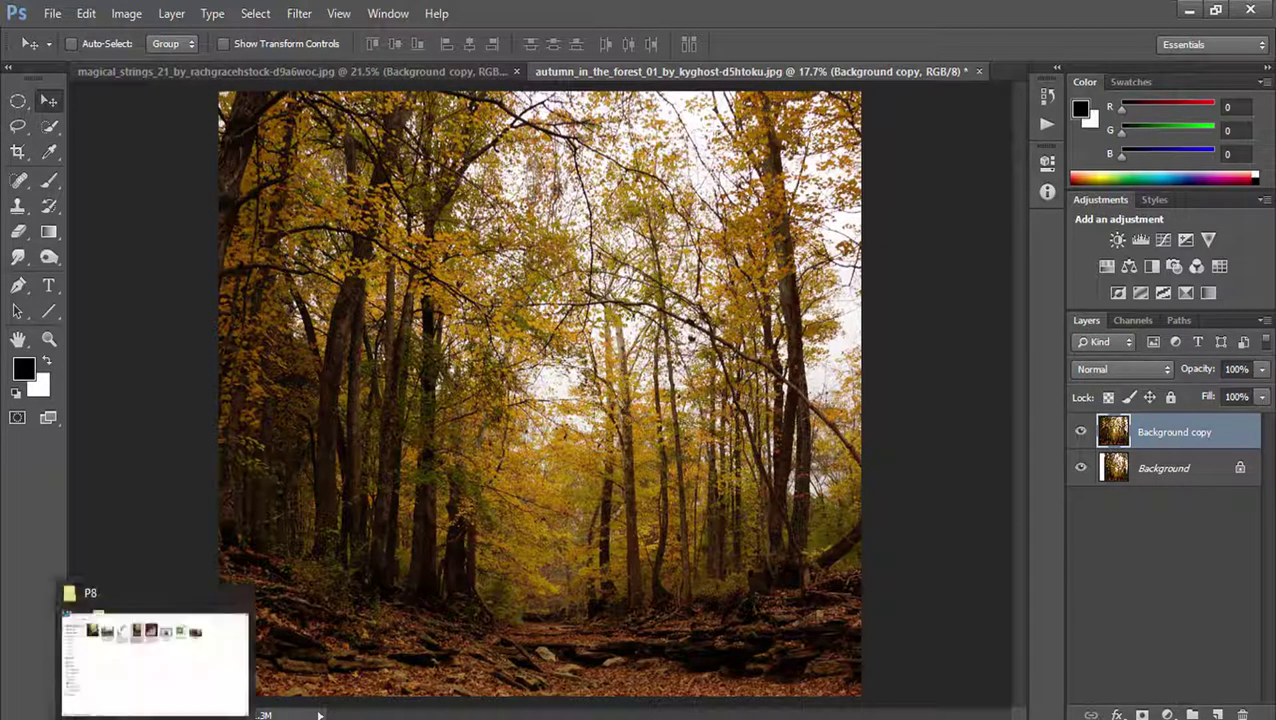
- Open the big rock photo and select the boulder with the Quick Selection tool
click(150, 655)
mouse_move(285, 150)
mouse_down()
mouse_move(688, 298)
mouse_move(1005, 72)
mouse_up()
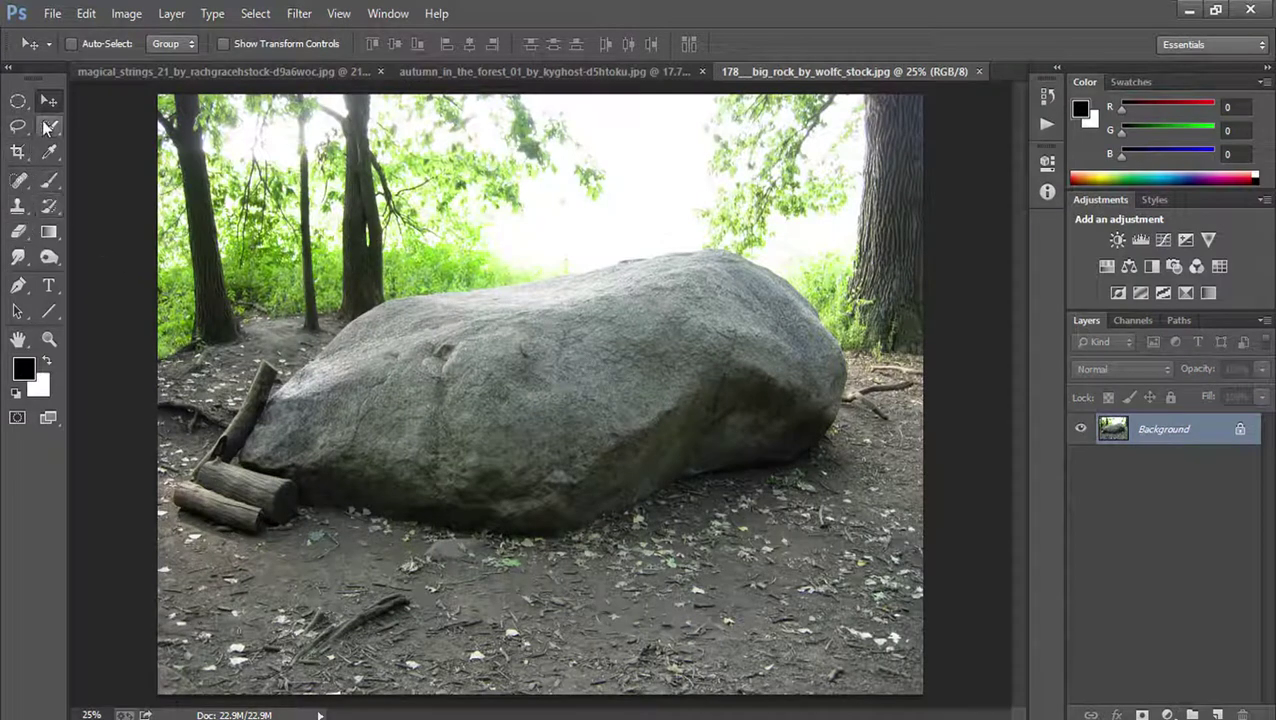
drag(48, 127, 126, 127)
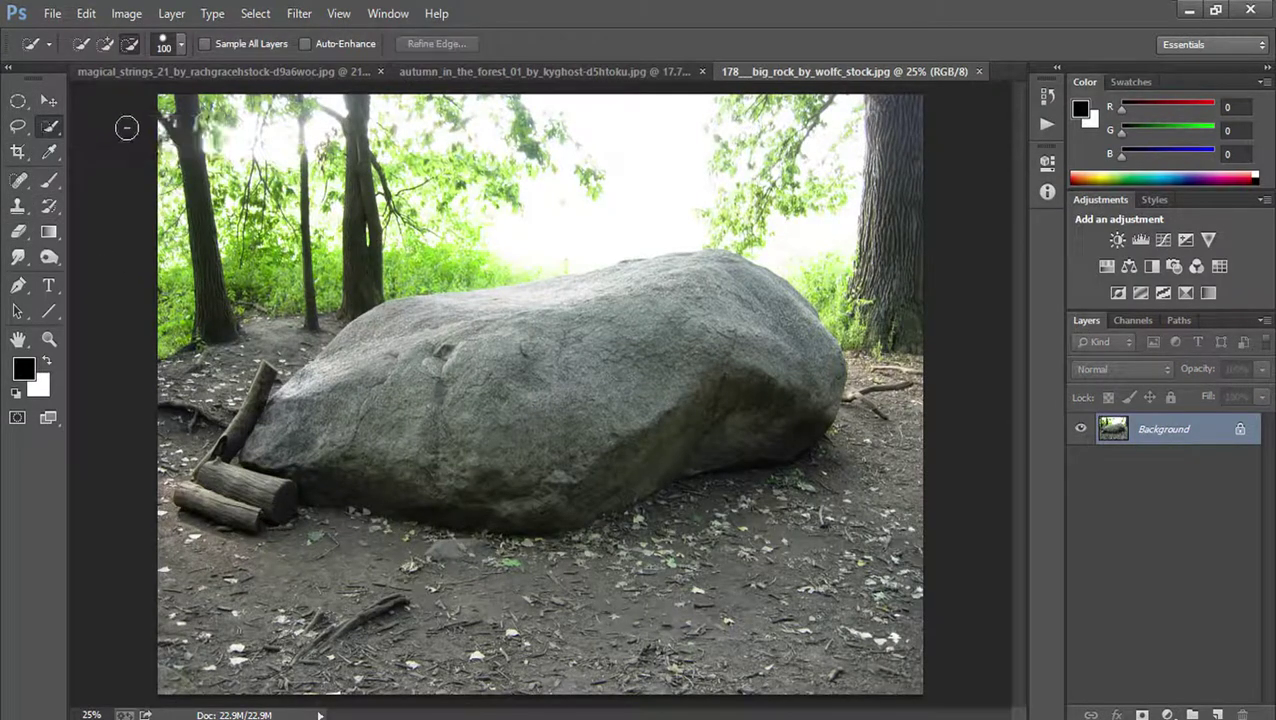
click(81, 43)
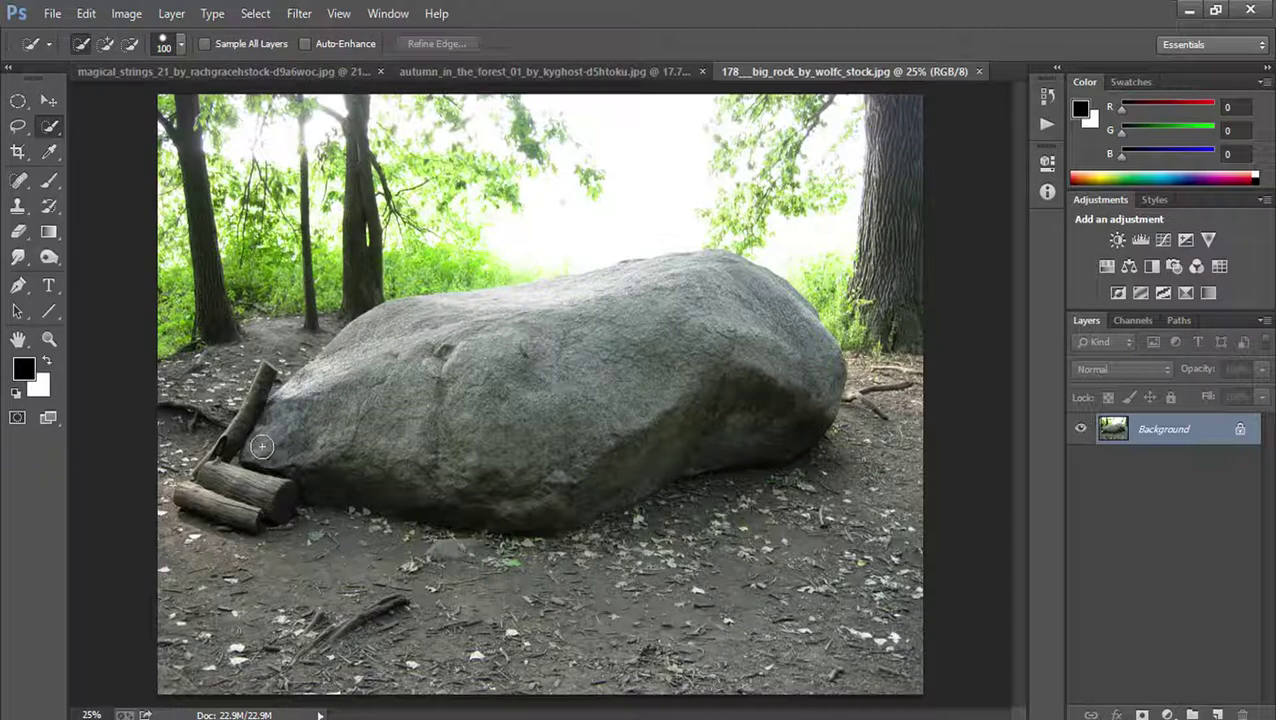
mouse_move(261, 447)
mouse_down()
mouse_move(420, 315)
mouse_move(445, 345)
mouse_move(530, 305)
mouse_move(740, 282)
mouse_move(795, 369)
mouse_move(786, 404)
mouse_move(749, 441)
mouse_move(627, 457)
mouse_up()
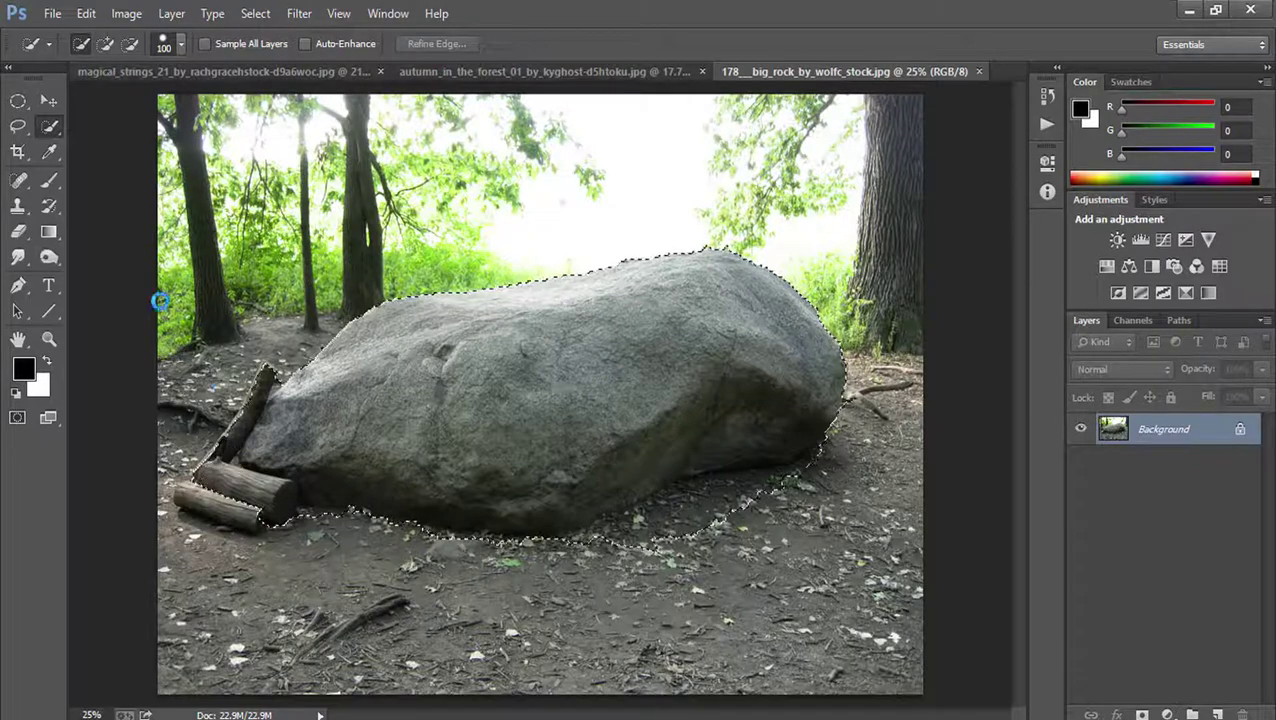
- Zoom in on the rock's left side and lasso the leaning stump and its hollow into the selection
click(48, 338)
click(341, 391)
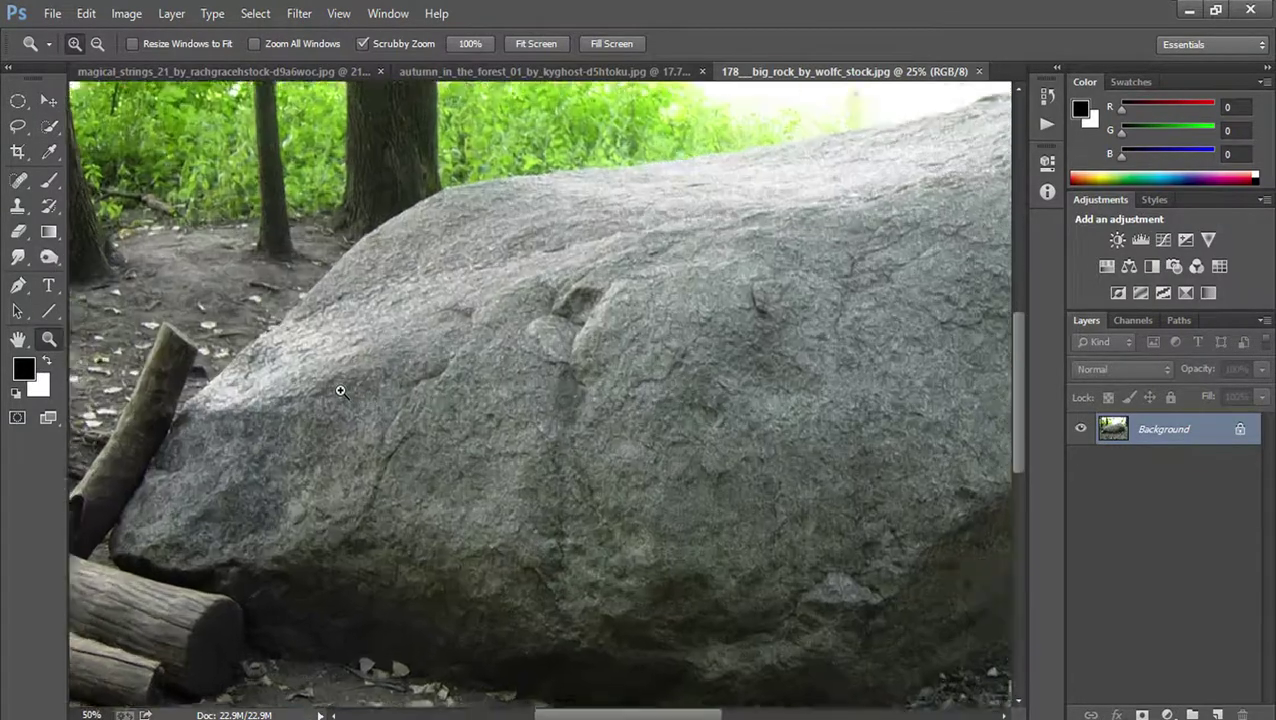
click(341, 391)
scroll(341, 391, left, 10)
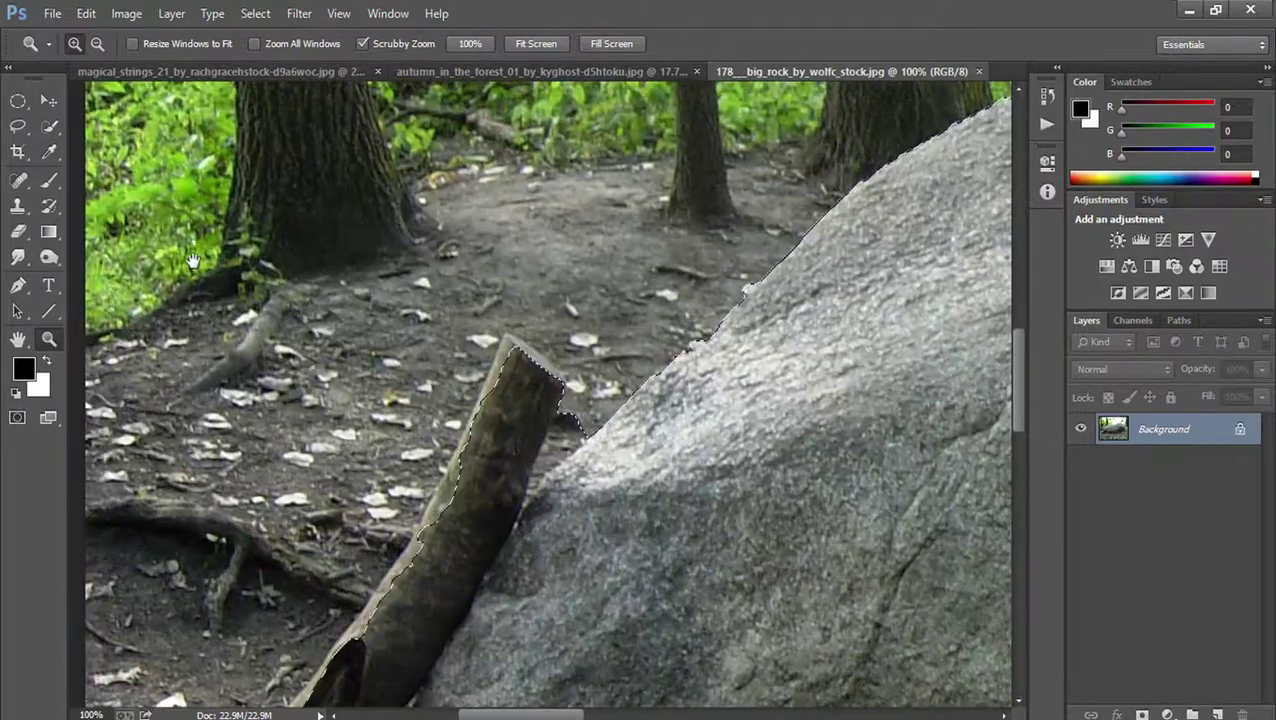
drag(193, 262, 153, 152)
click(18, 125)
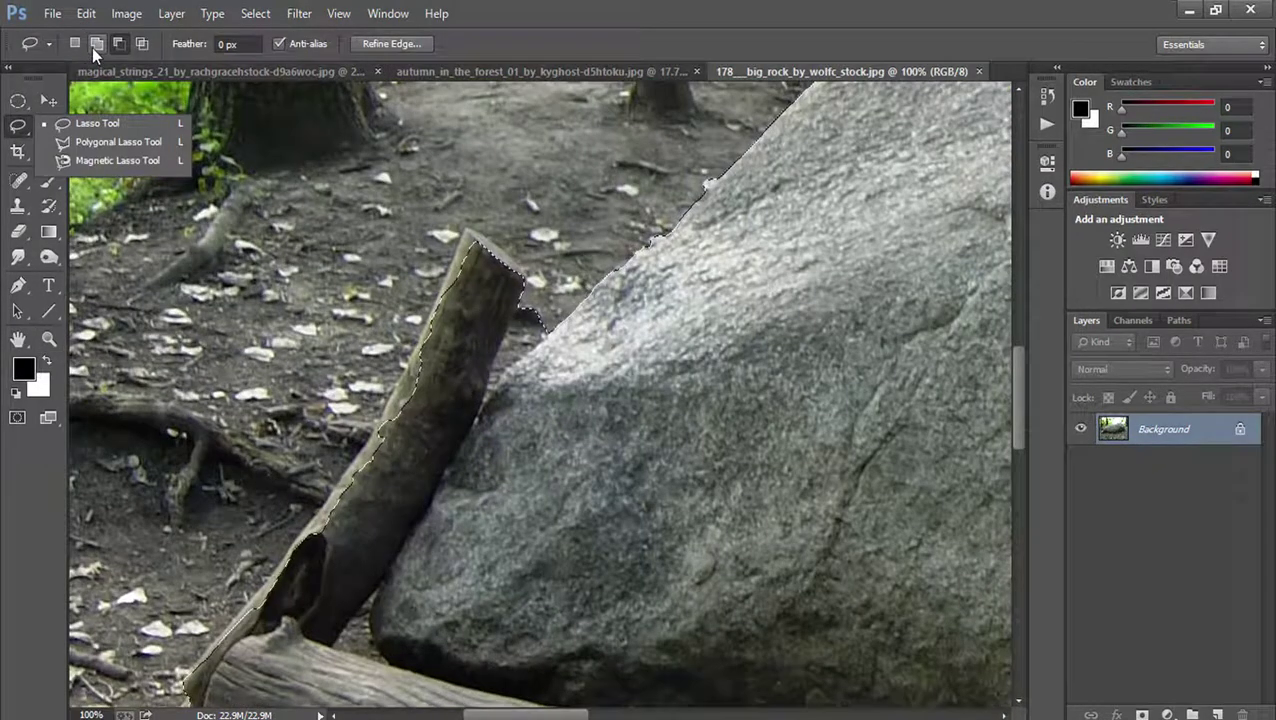
key(alt)
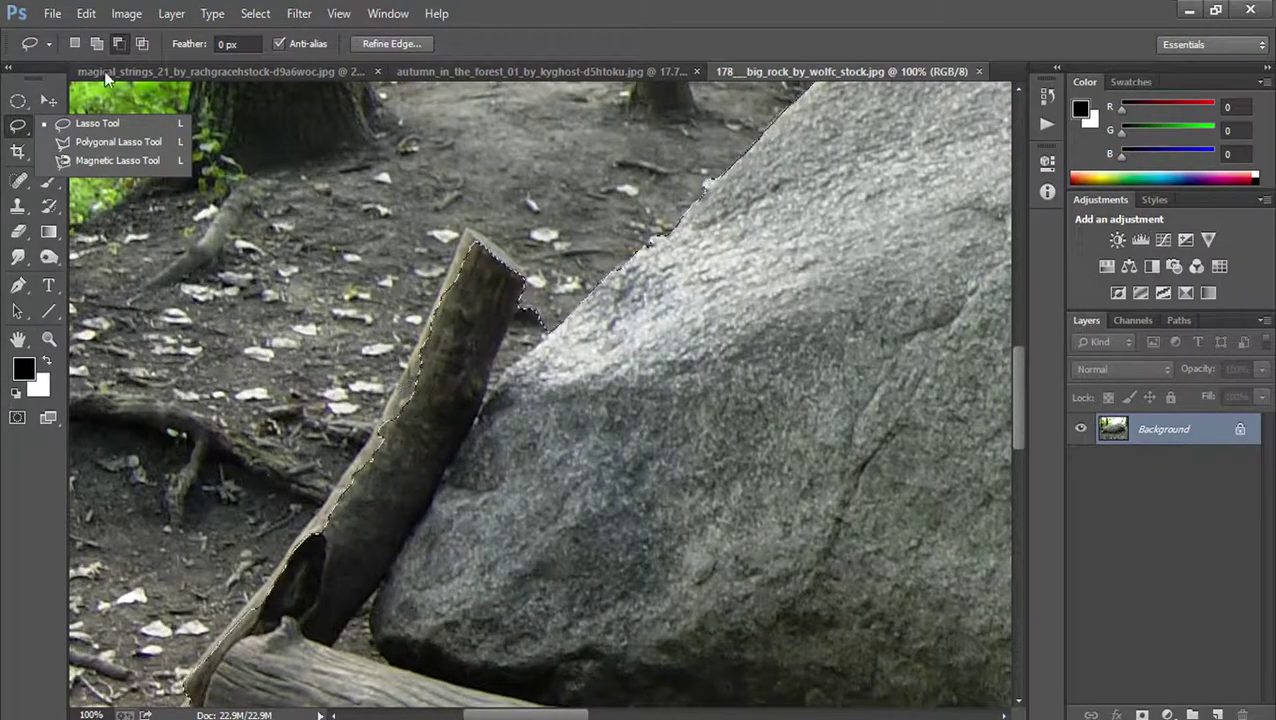
key(shift)
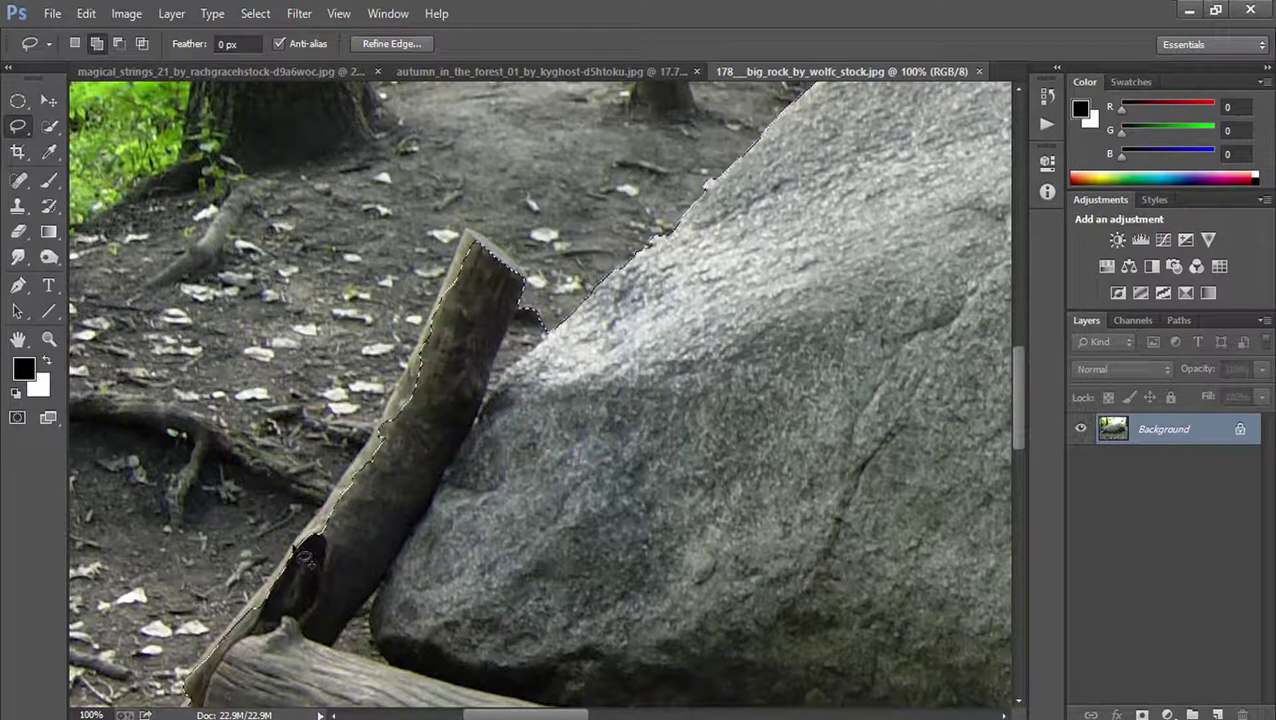
drag(308, 562, 180, 688)
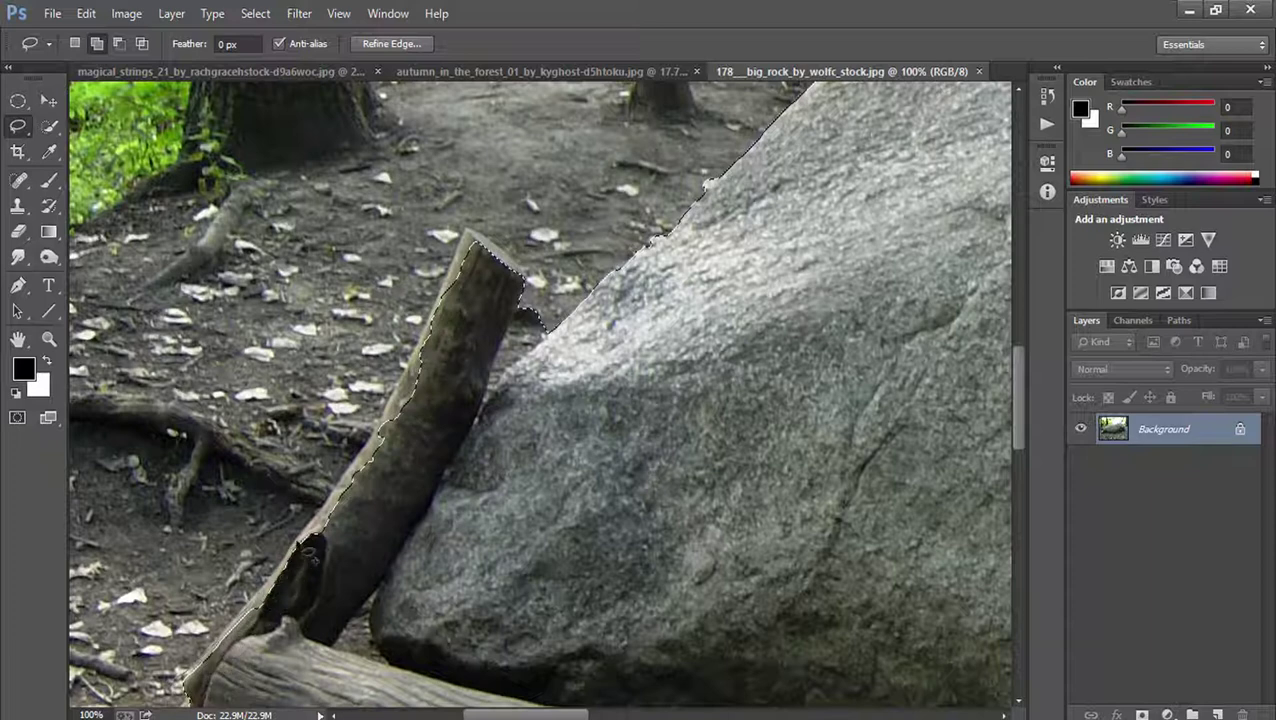
drag(311, 553, 318, 523)
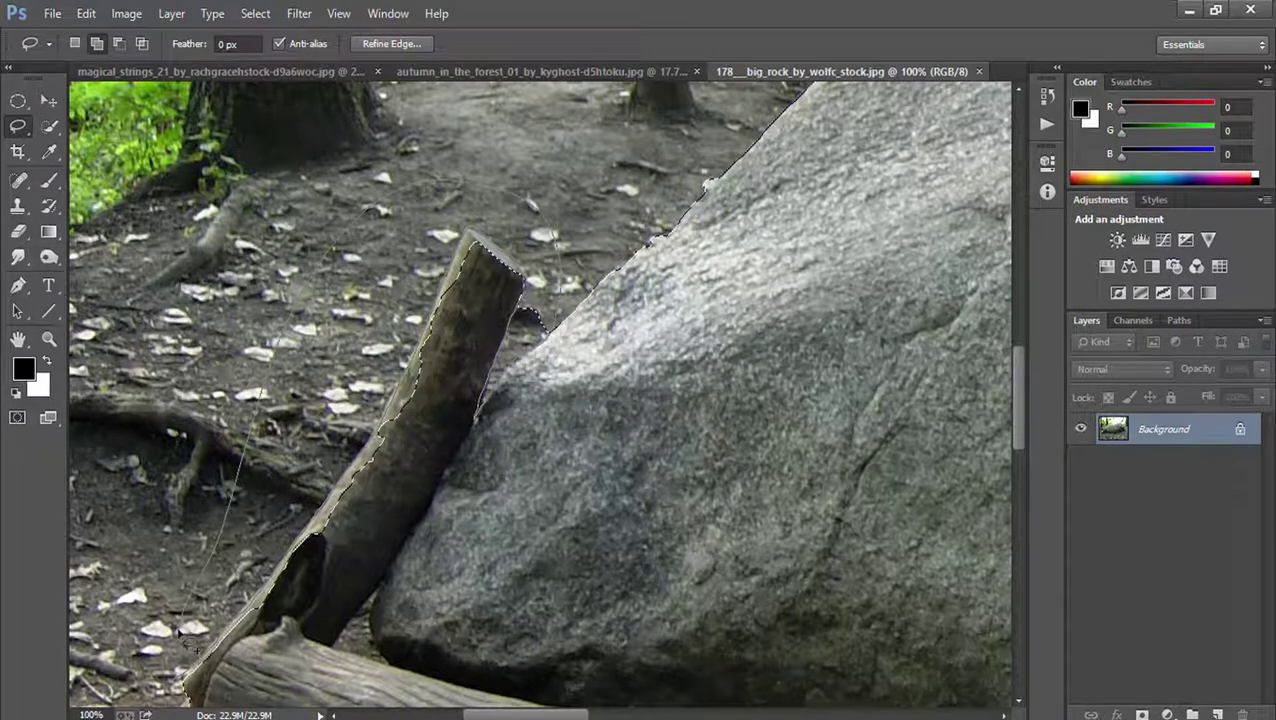
drag(180, 686, 180, 684)
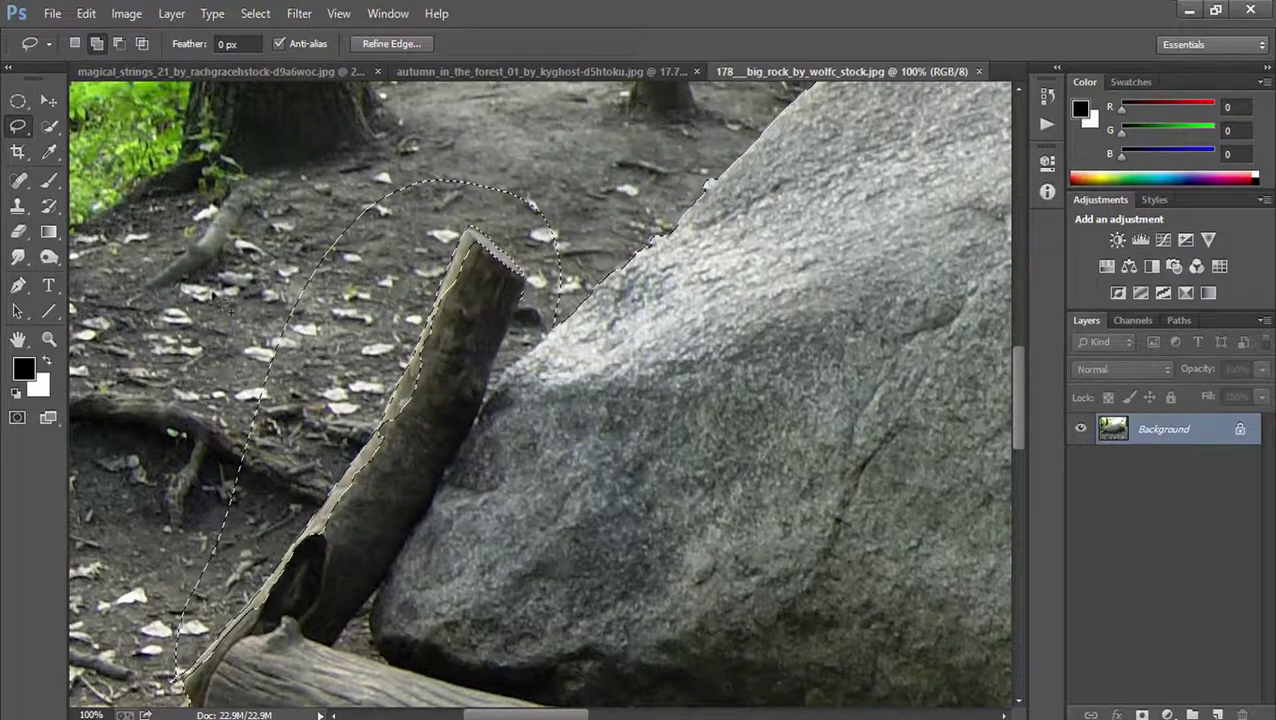
scroll(215, 218, down, 3)
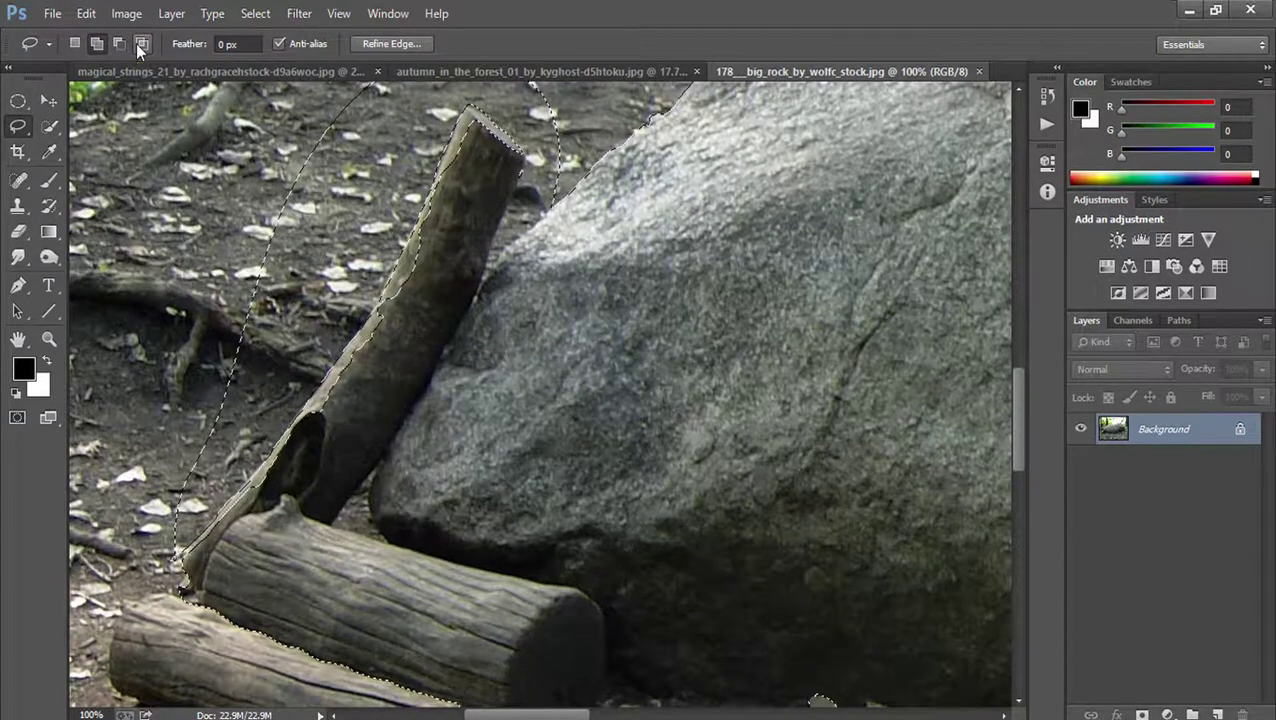
- Redo the lasso around the stump's edge and hollow, adding the gap between stump and rock
key(ctrl+z)
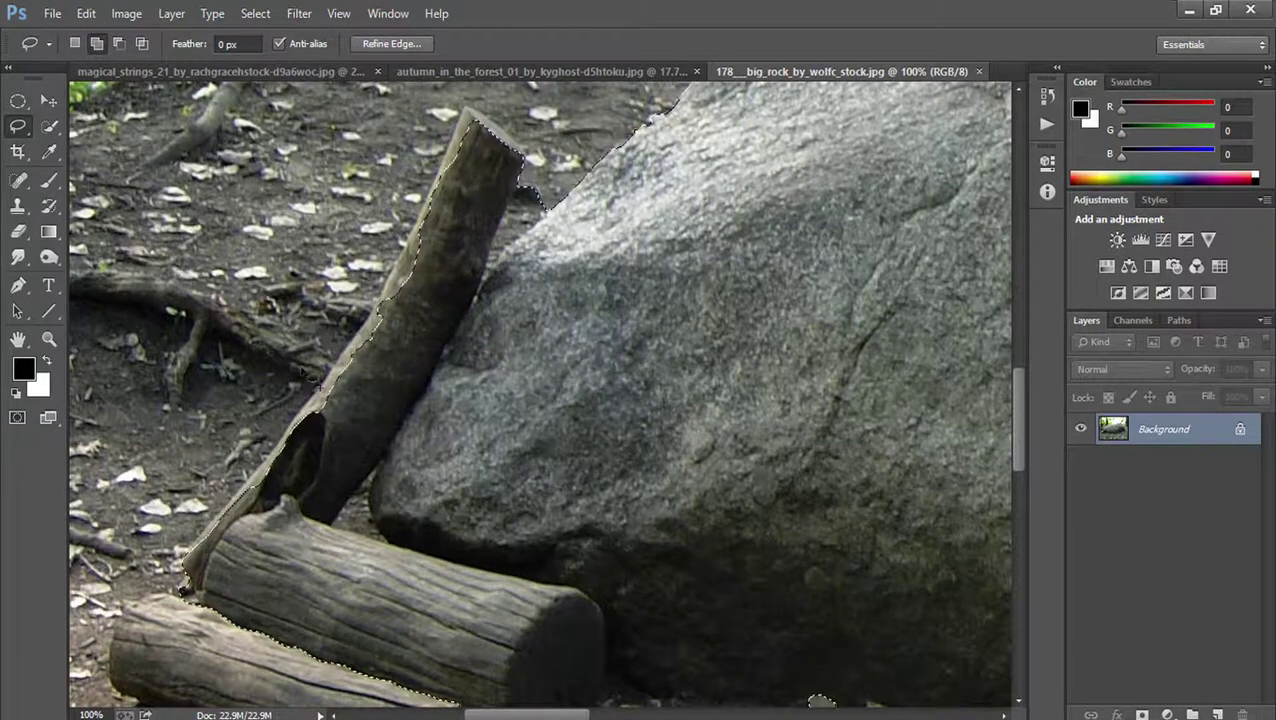
mouse_move(298, 384)
mouse_down()
mouse_move(340, 406)
mouse_move(272, 396)
mouse_up()
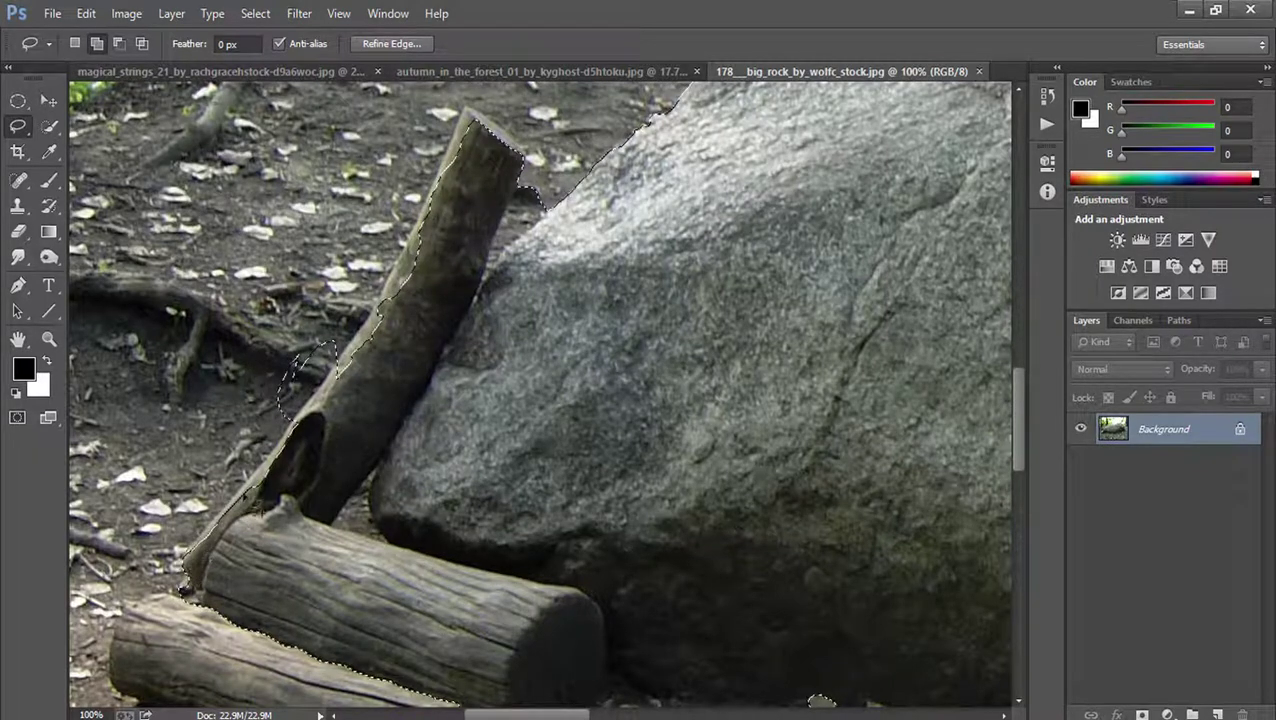
drag(245, 492, 263, 548)
drag(182, 566, 306, 409)
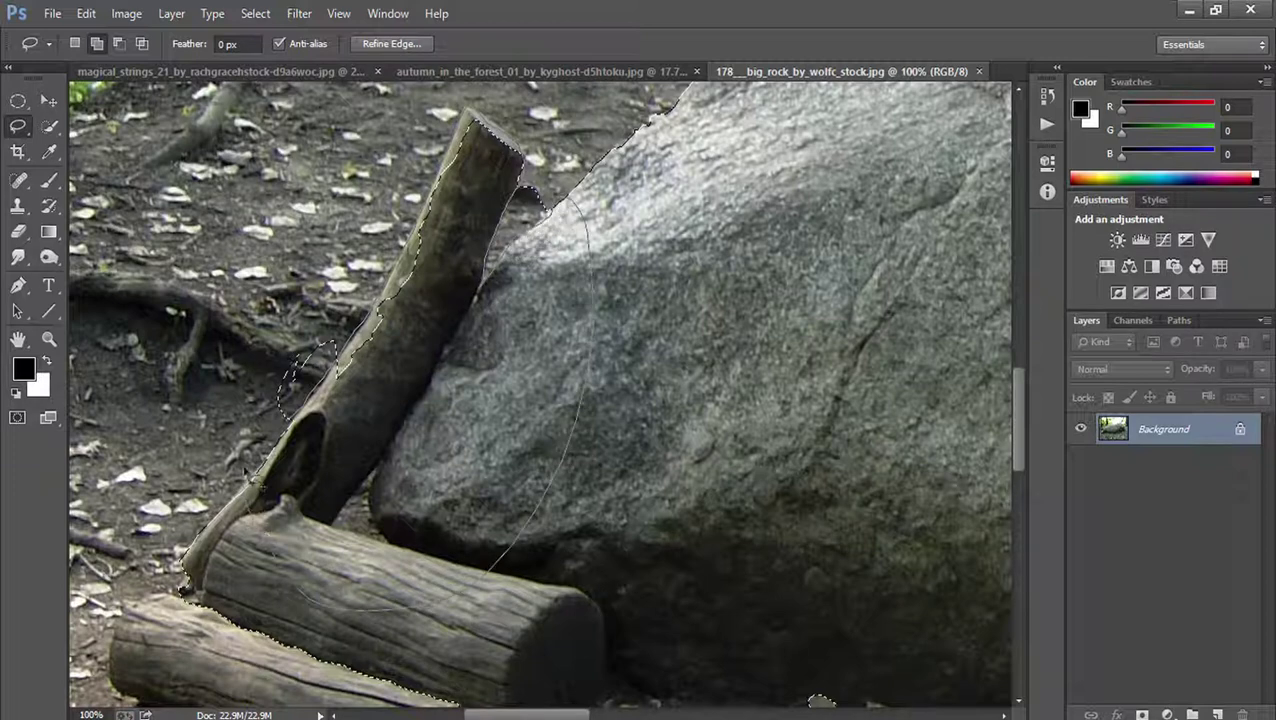
drag(255, 480, 262, 495)
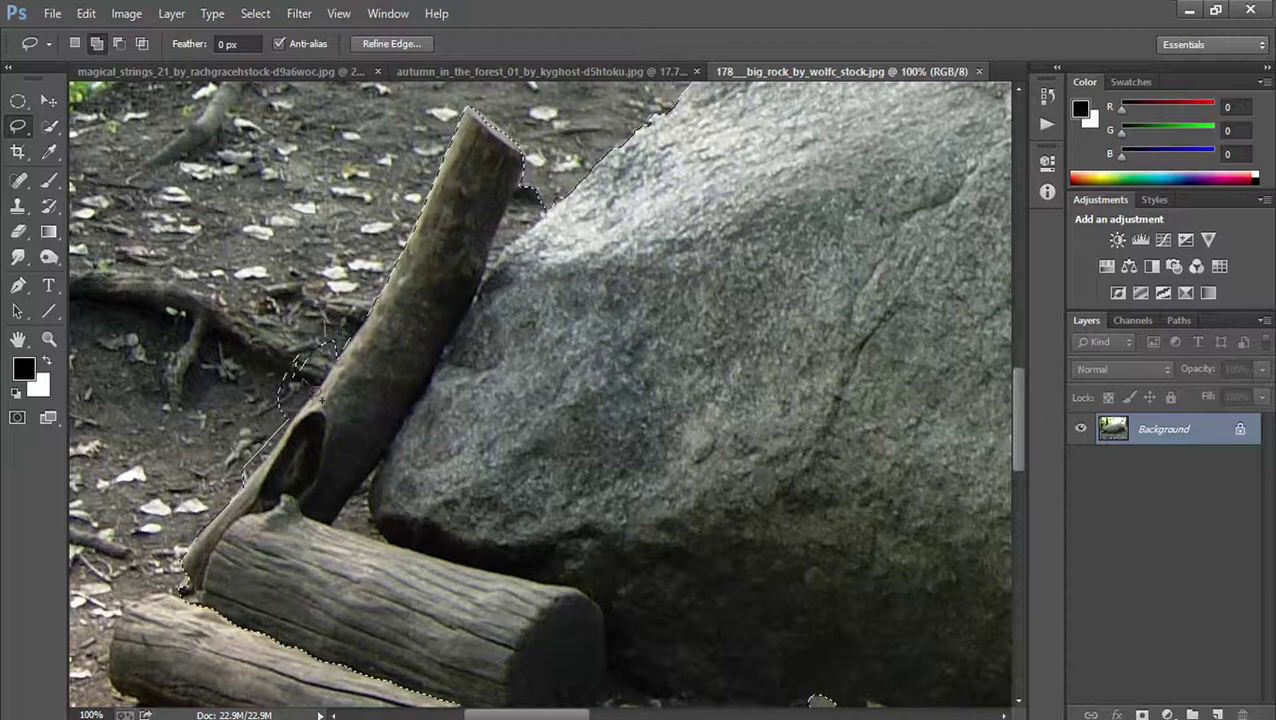
- Subtract the stray ground beside the hollow log and add a layer mask isolating the rock
click(118, 43)
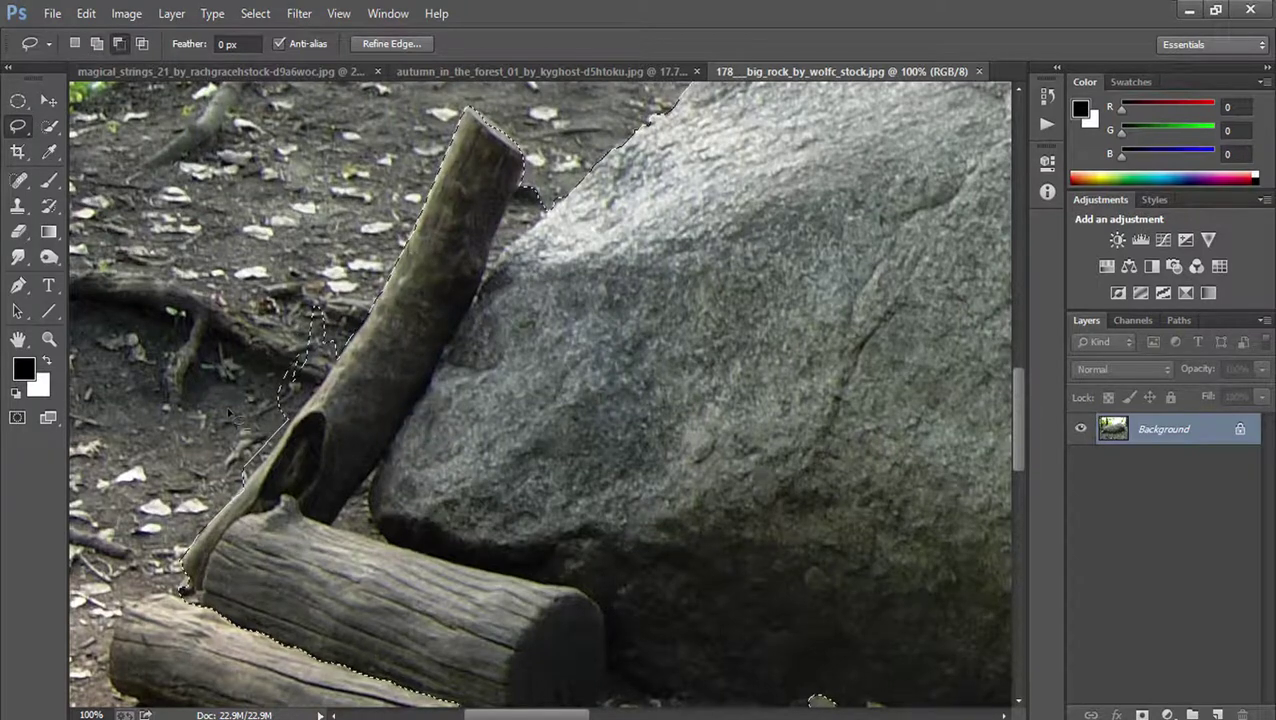
drag(233, 405, 273, 300)
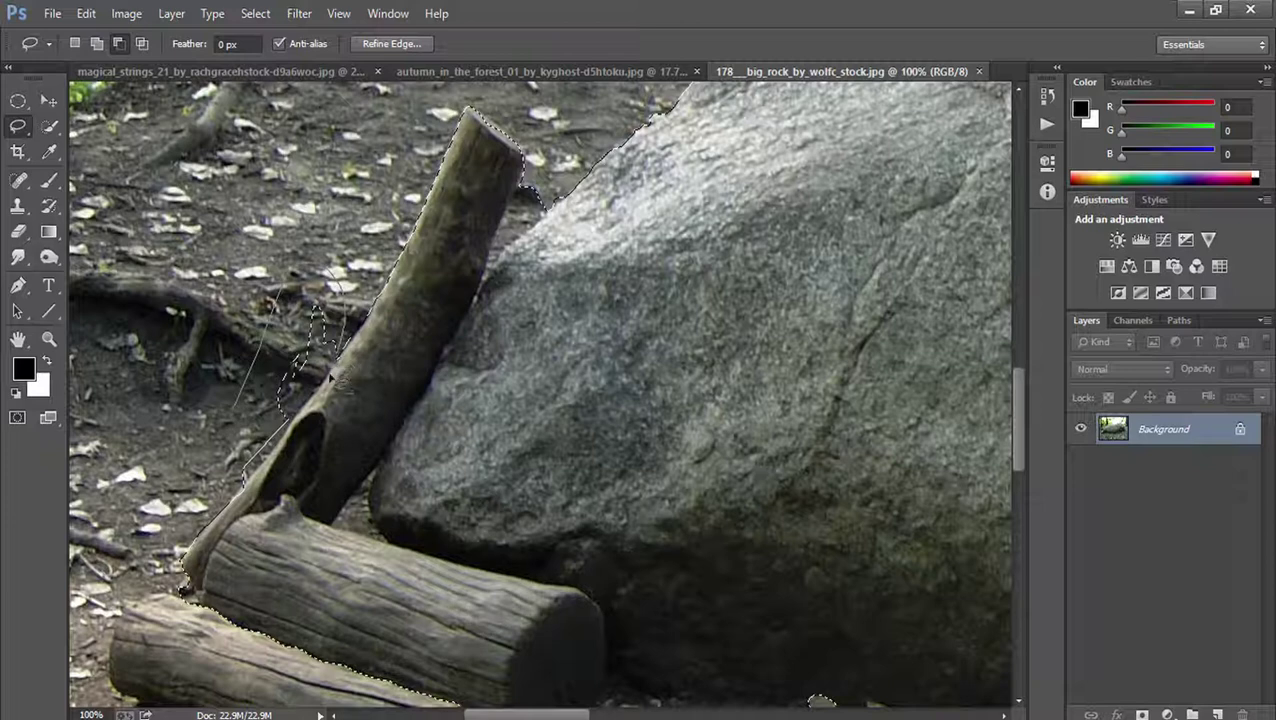
drag(316, 399, 304, 427)
mouse_move(278, 470)
mouse_down()
mouse_move(258, 486)
mouse_move(236, 405)
mouse_up()
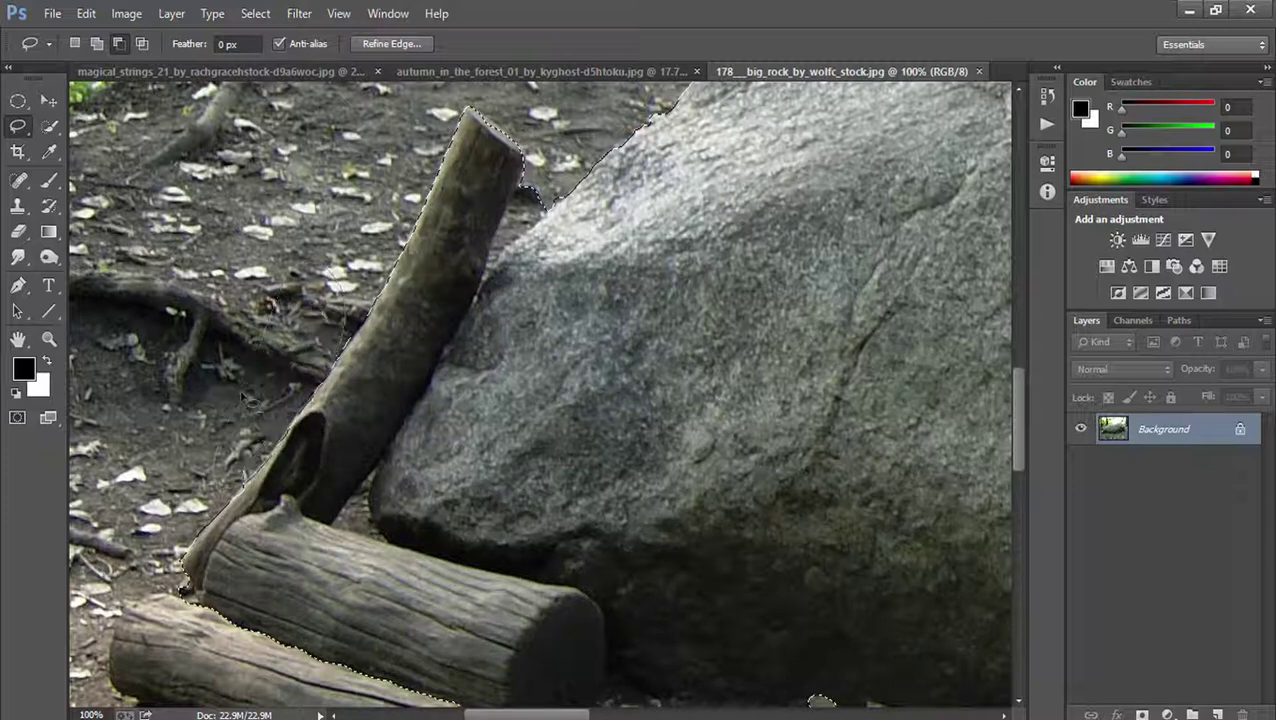
drag(482, 320, 117, 570)
drag(490, 328, 190, 528)
key(ctrl+0)
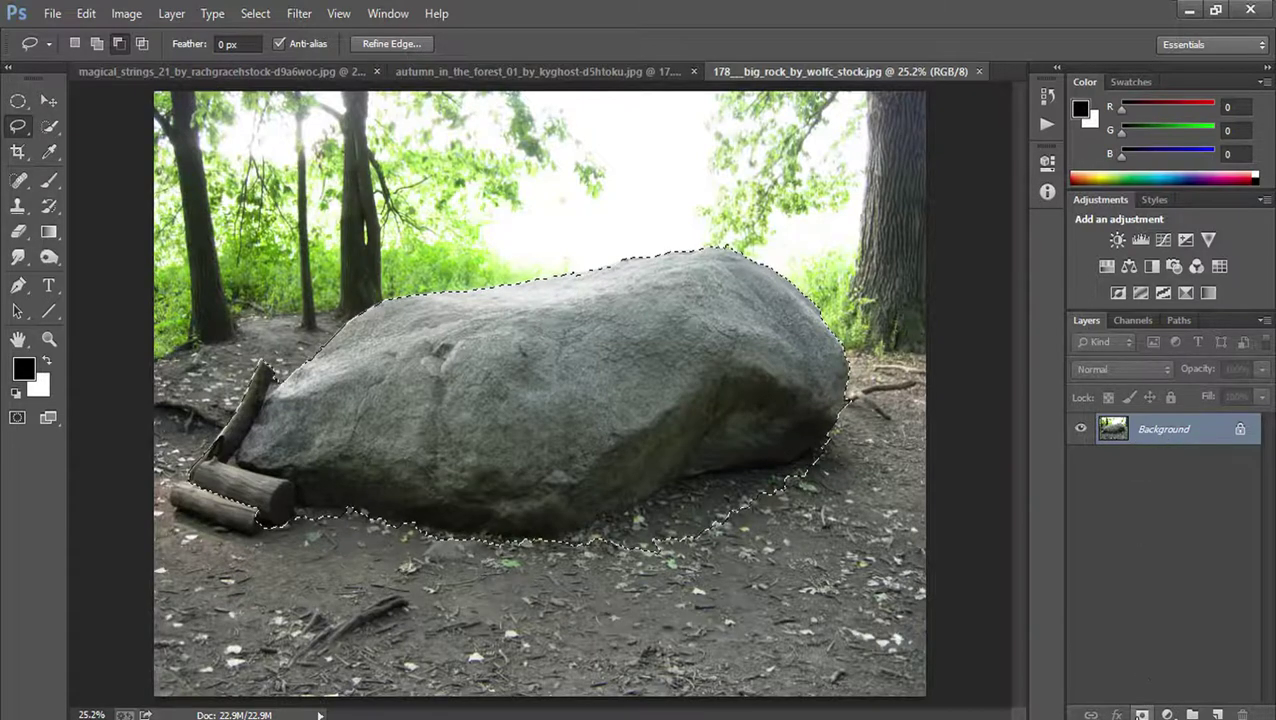
click(1142, 714)
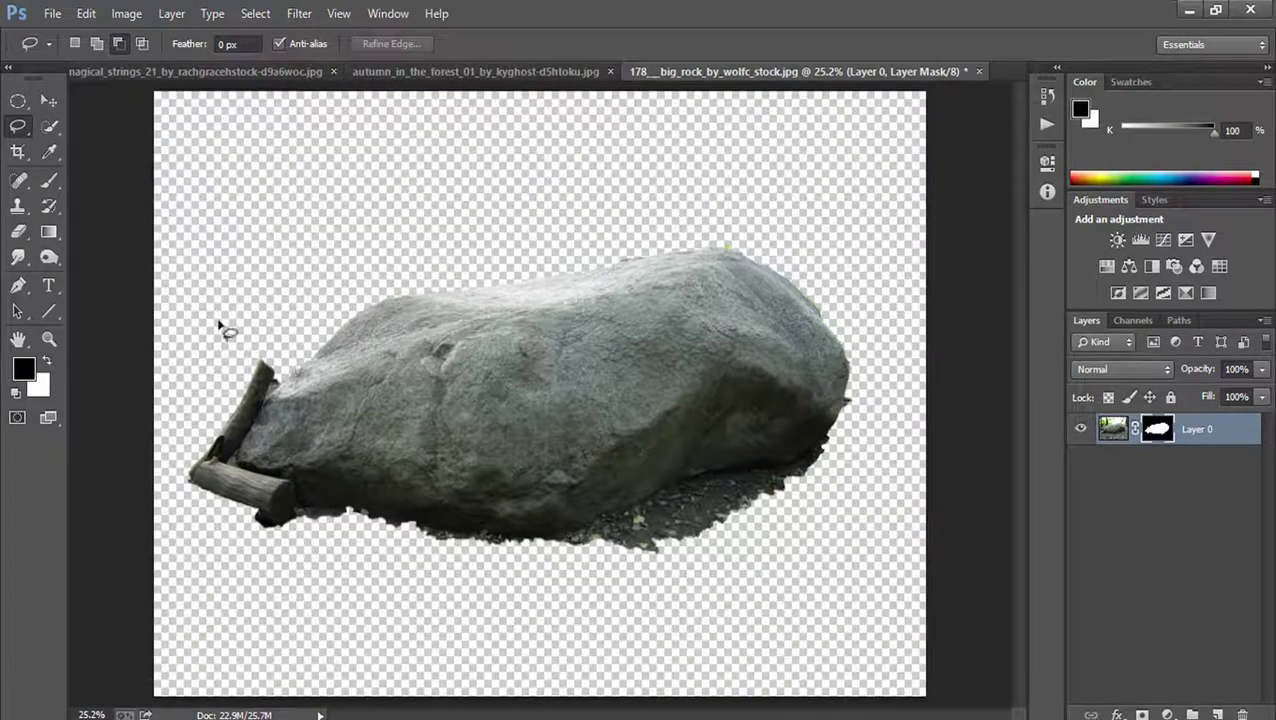
- Drag the cut-out rock into the autumn forest document with the Move tool
click(48, 102)
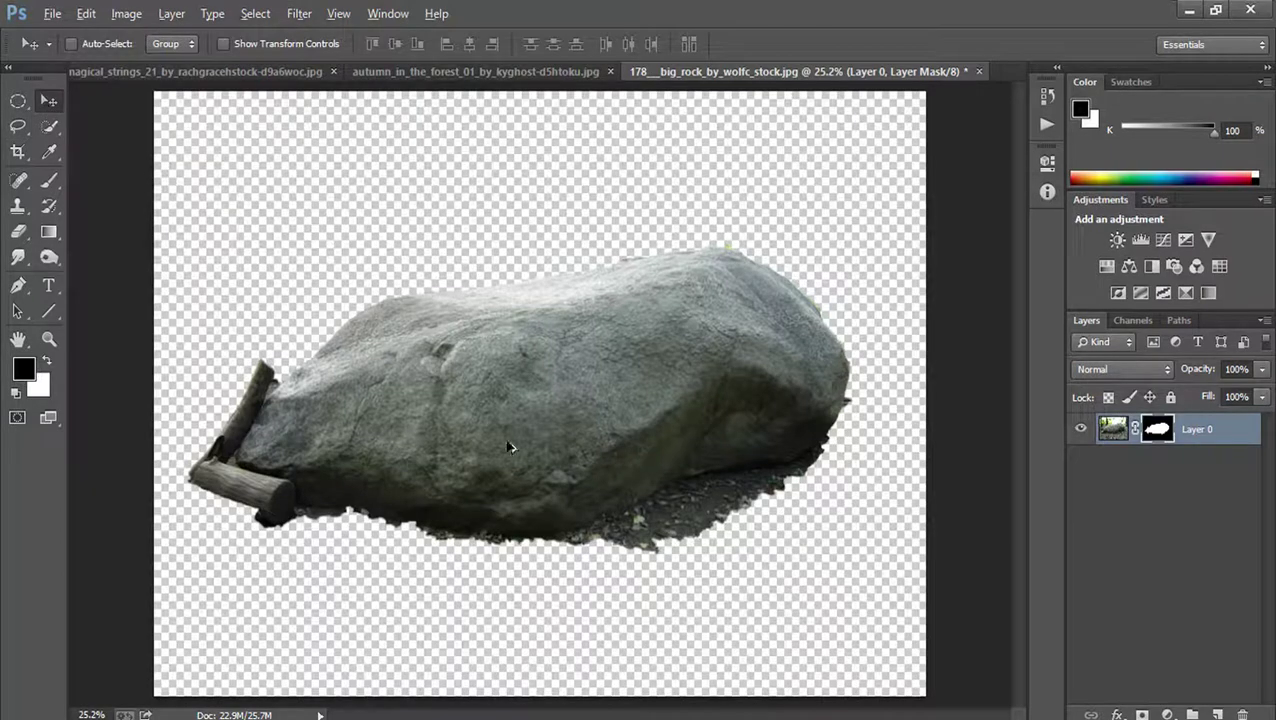
drag(515, 370, 422, 80)
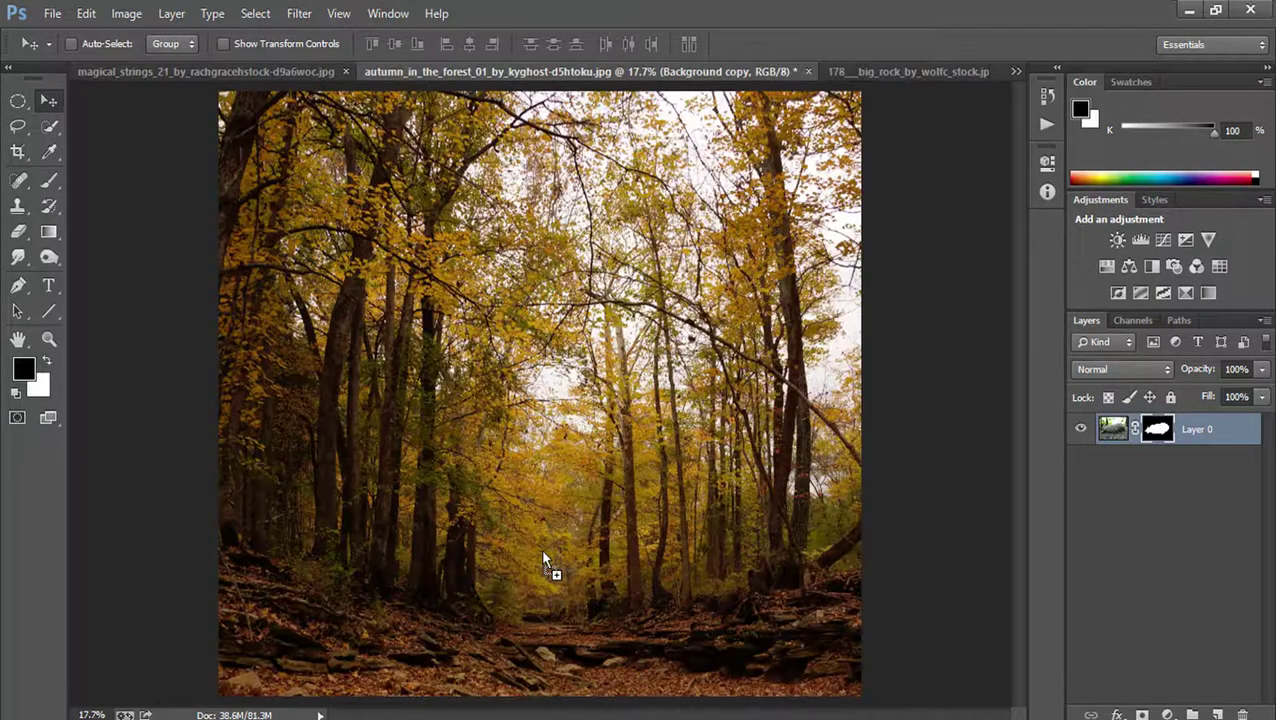
mouse_move(422, 80)
mouse_down()
mouse_move(540, 548)
mouse_move(607, 600)
mouse_up()
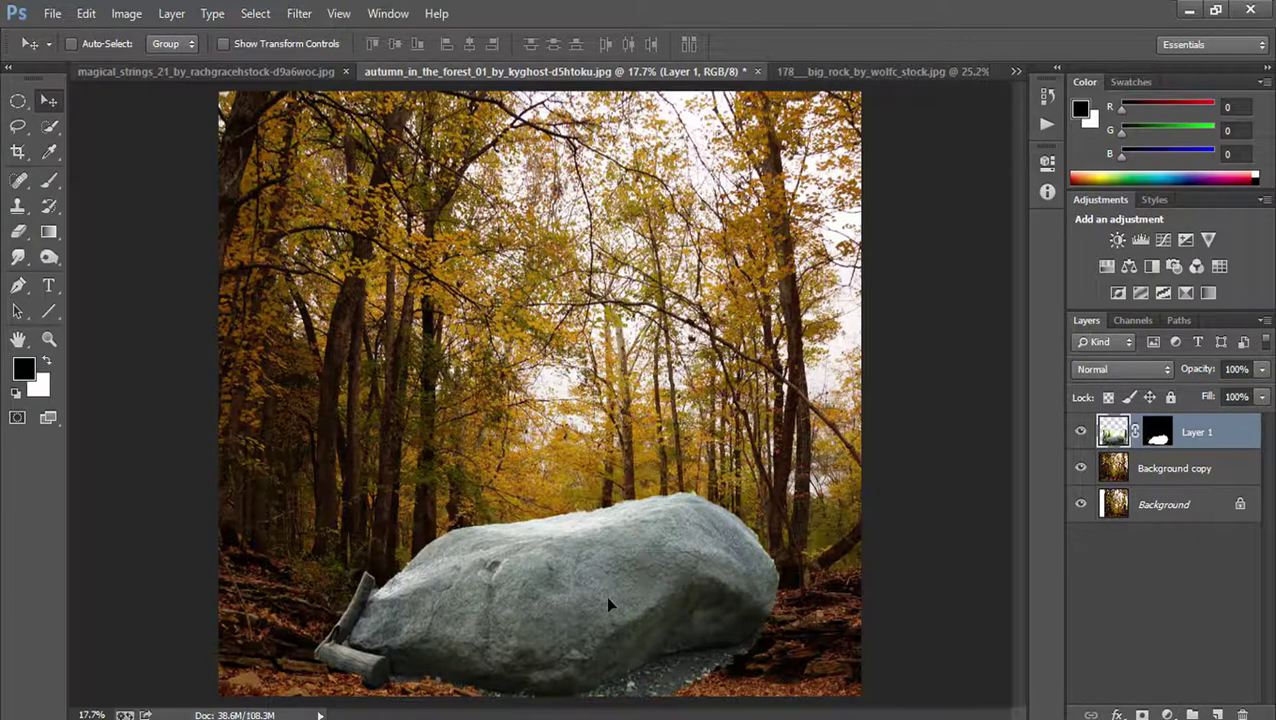
- Scale the rock to about 122% and position it at the bottom right of the scene
key(ctrl+t)
drag(831, 382, 966, 278)
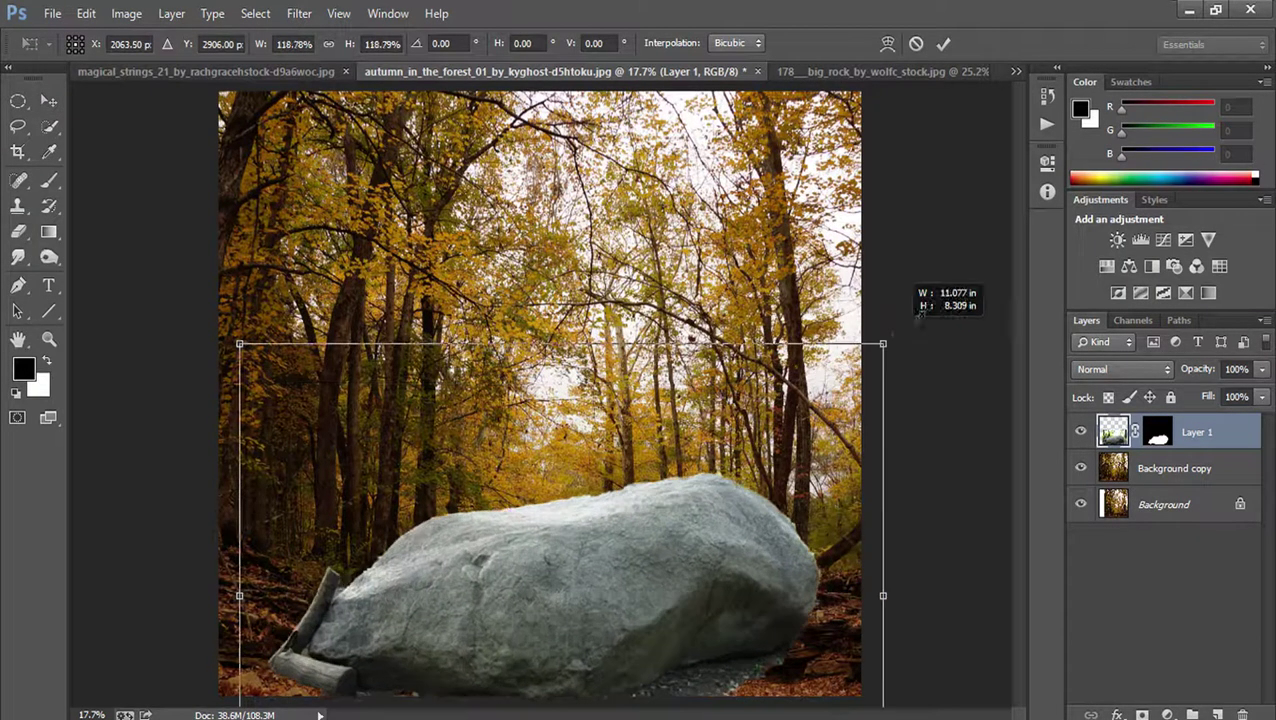
drag(656, 560, 770, 596)
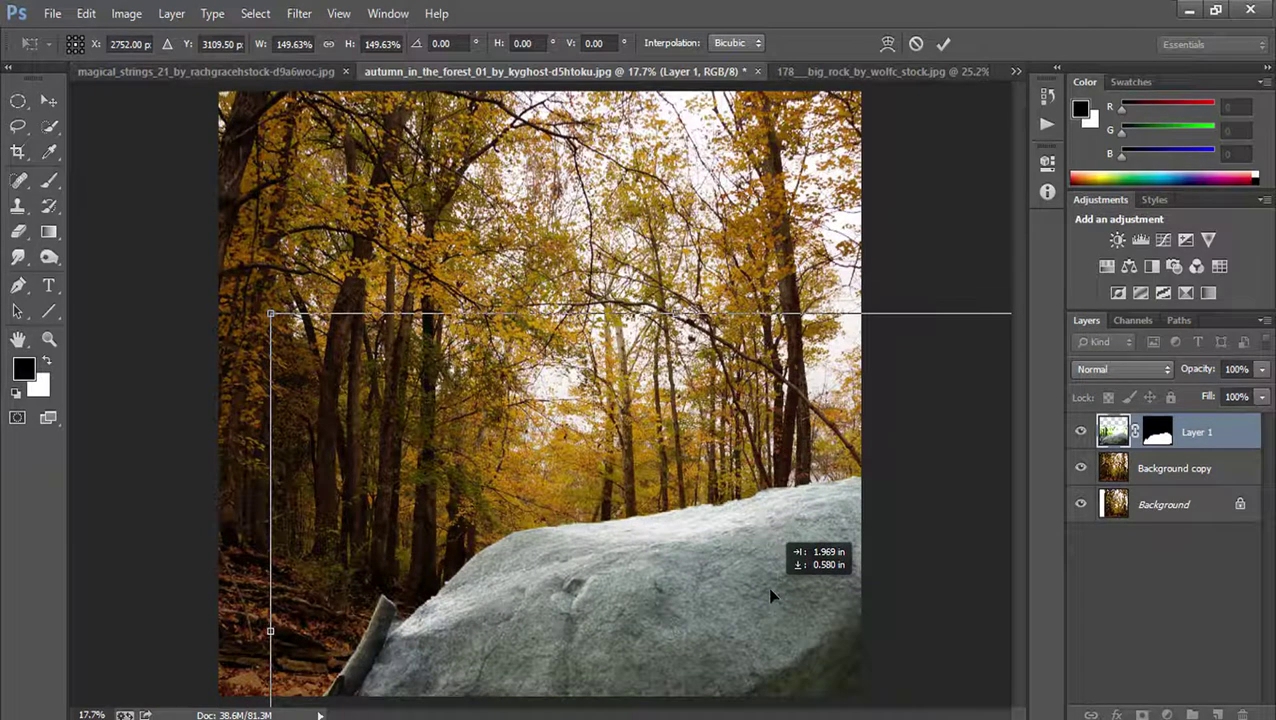
drag(770, 596, 768, 559)
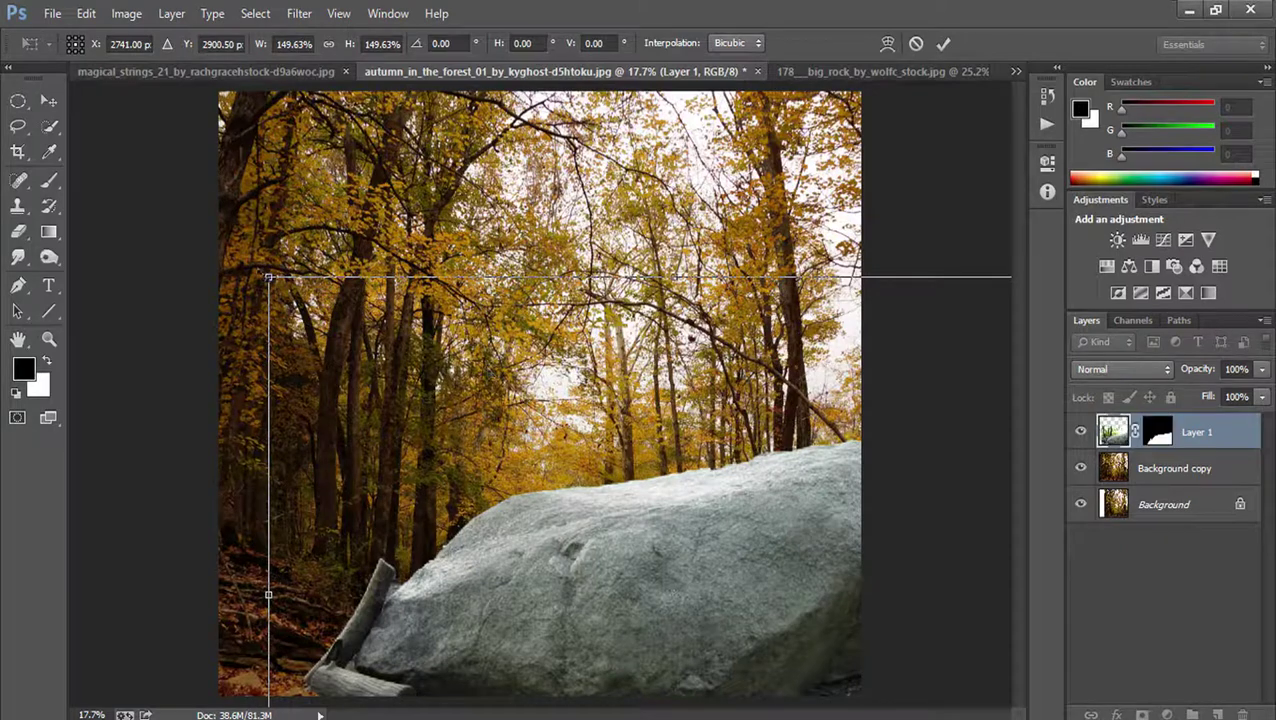
drag(268, 277, 368, 348)
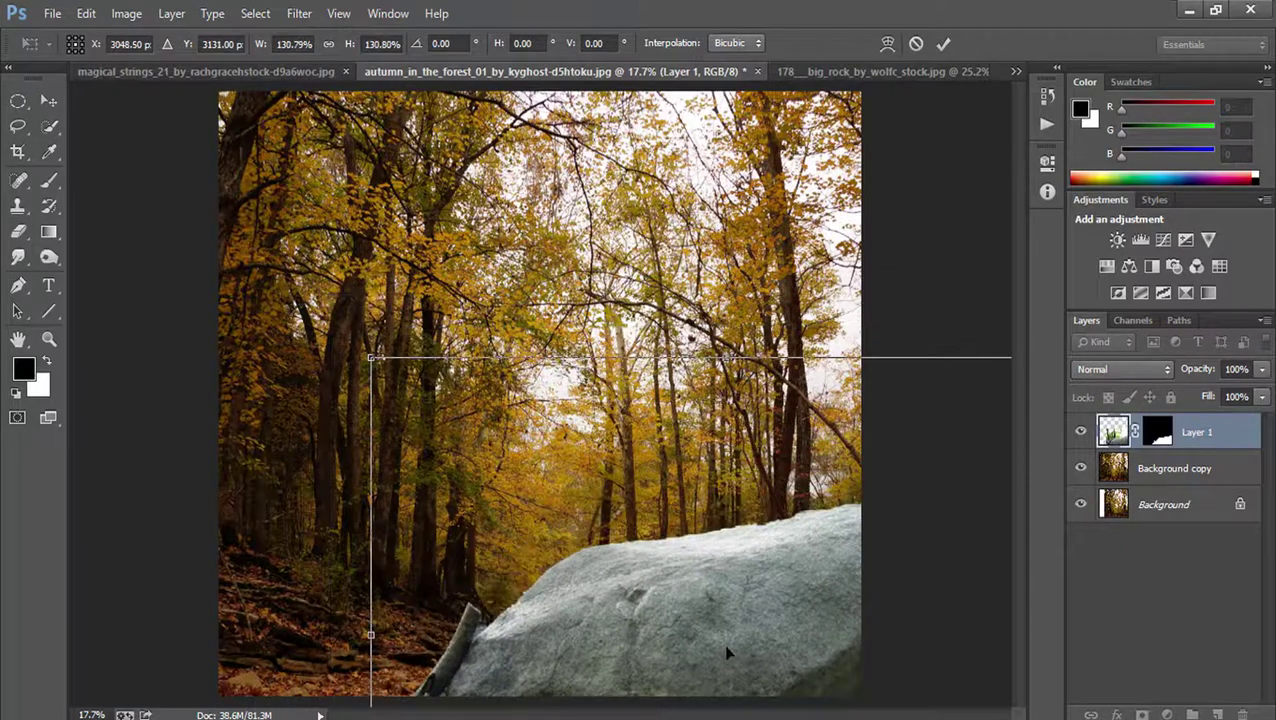
drag(723, 643, 681, 625)
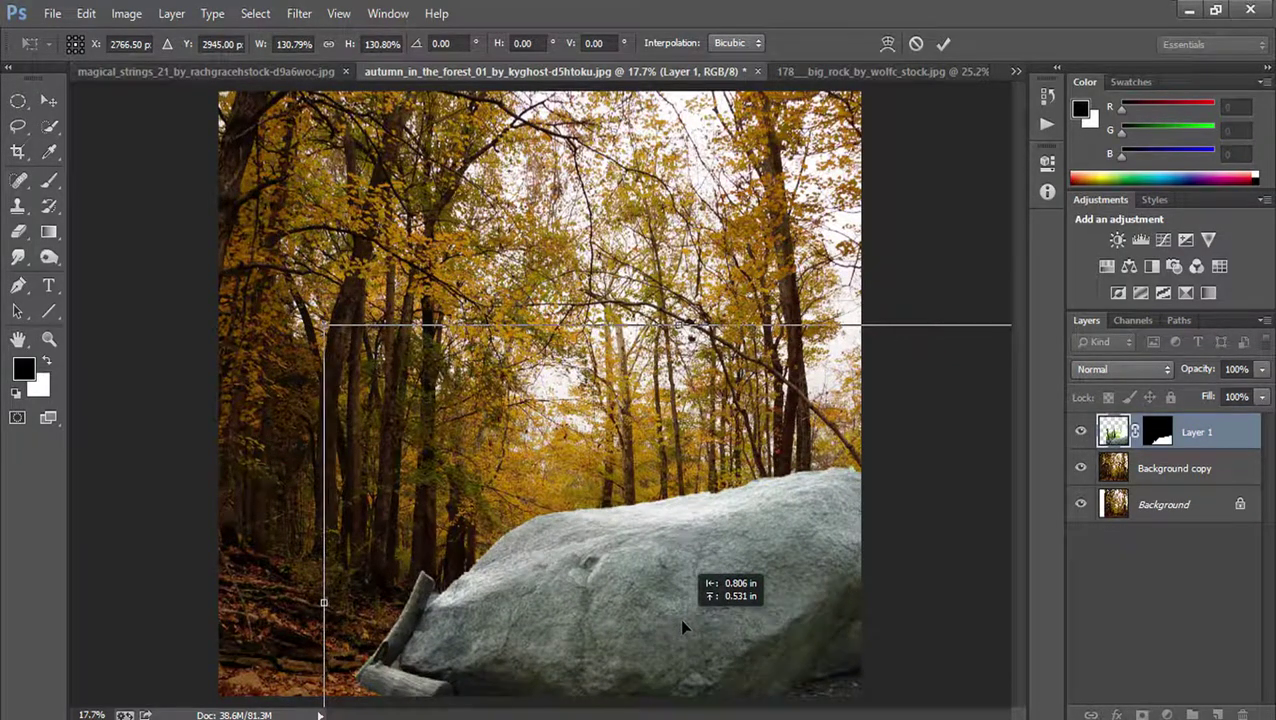
drag(324, 326, 190, 221)
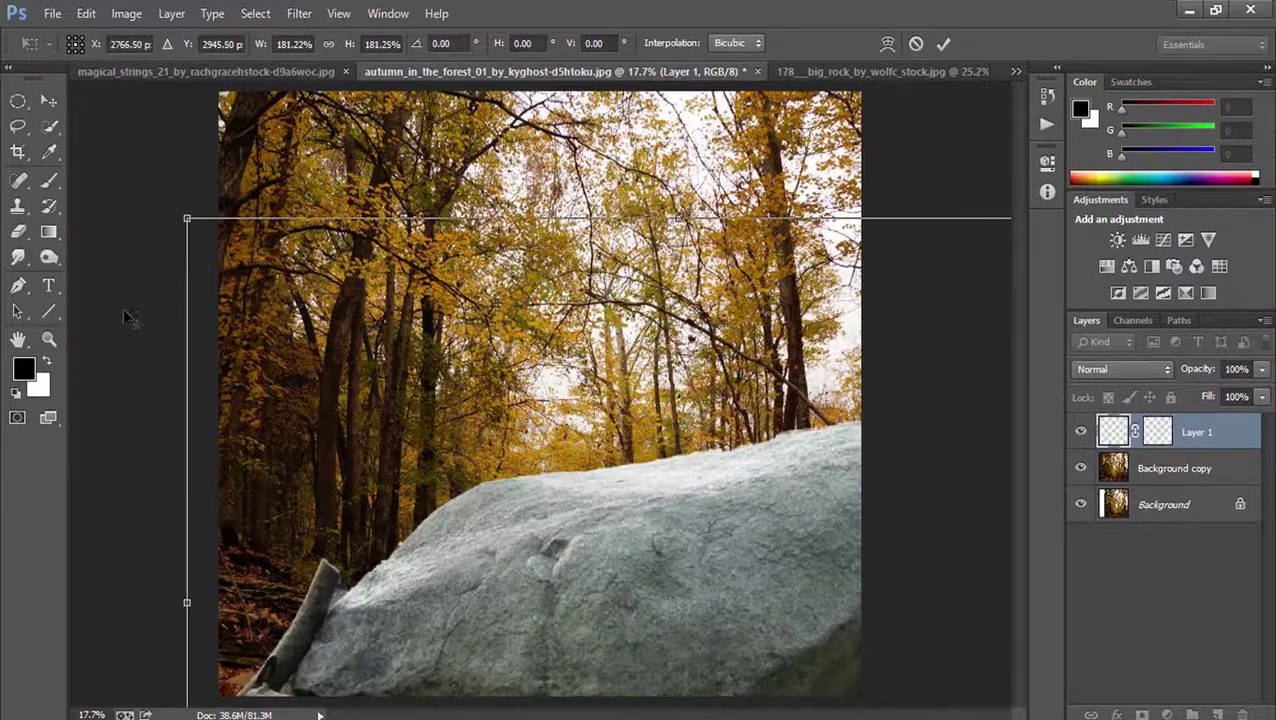
mouse_move(735, 553)
mouse_down()
mouse_move(735, 570)
mouse_move(771, 518)
mouse_up()
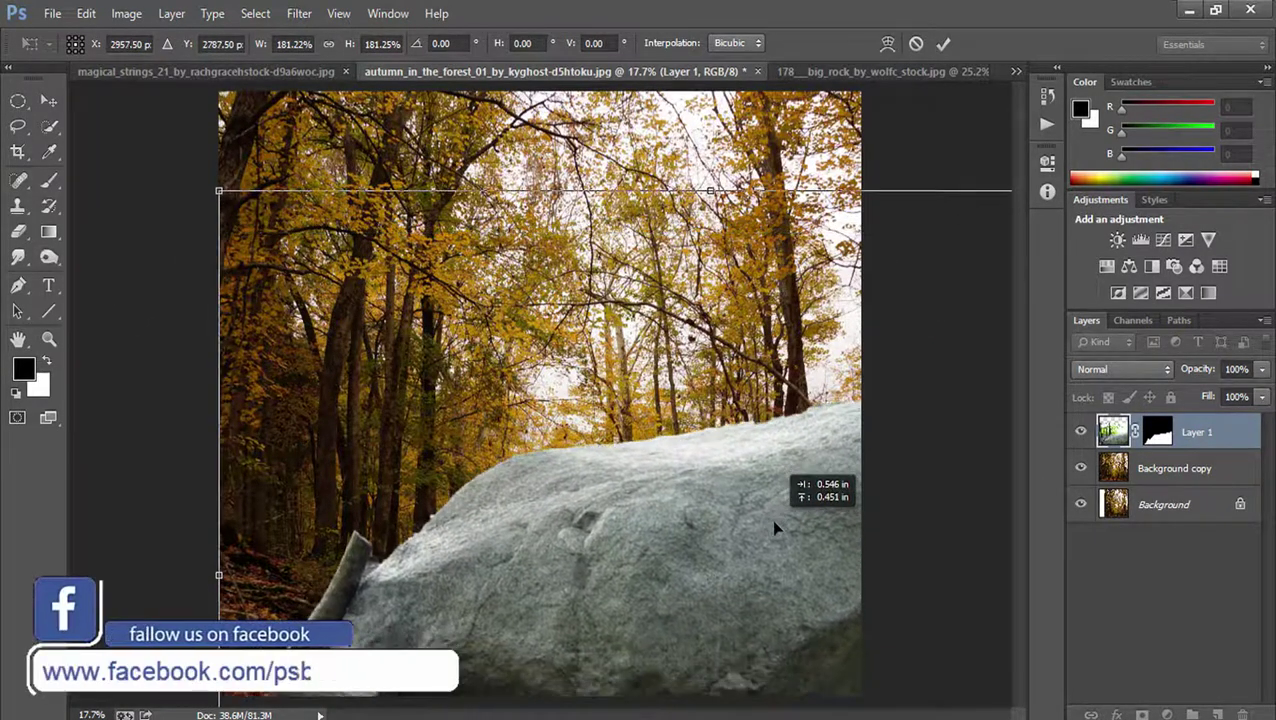
drag(219, 190, 378, 316)
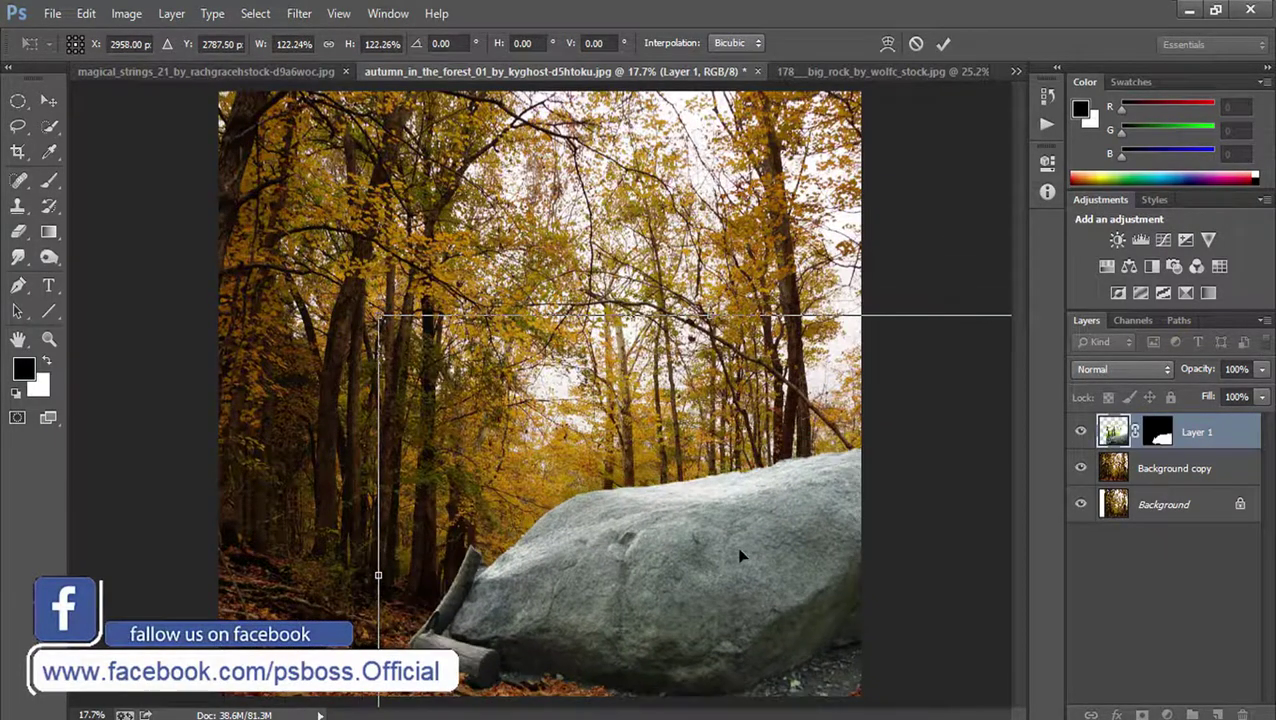
drag(741, 556, 709, 571)
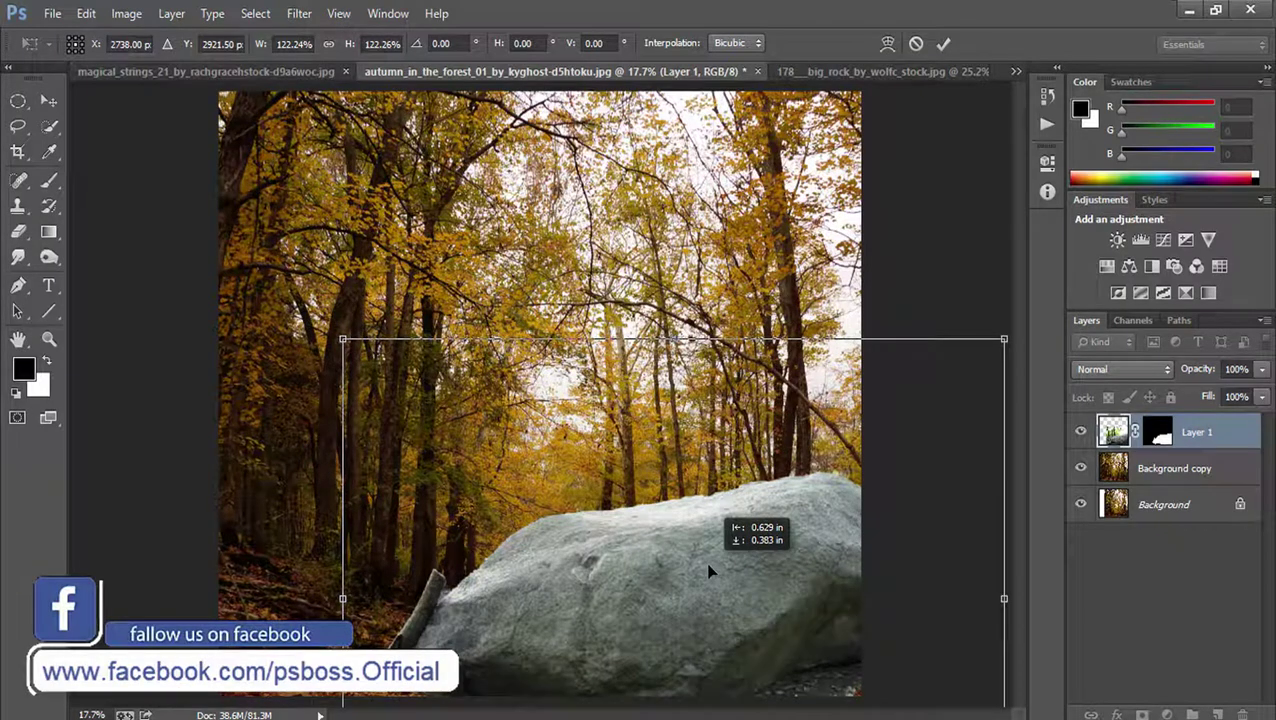
drag(709, 571, 709, 572)
- Commit the rock transform, target Layer 1's mask, and zoom to 100% on the rock's left edge
key(Return)
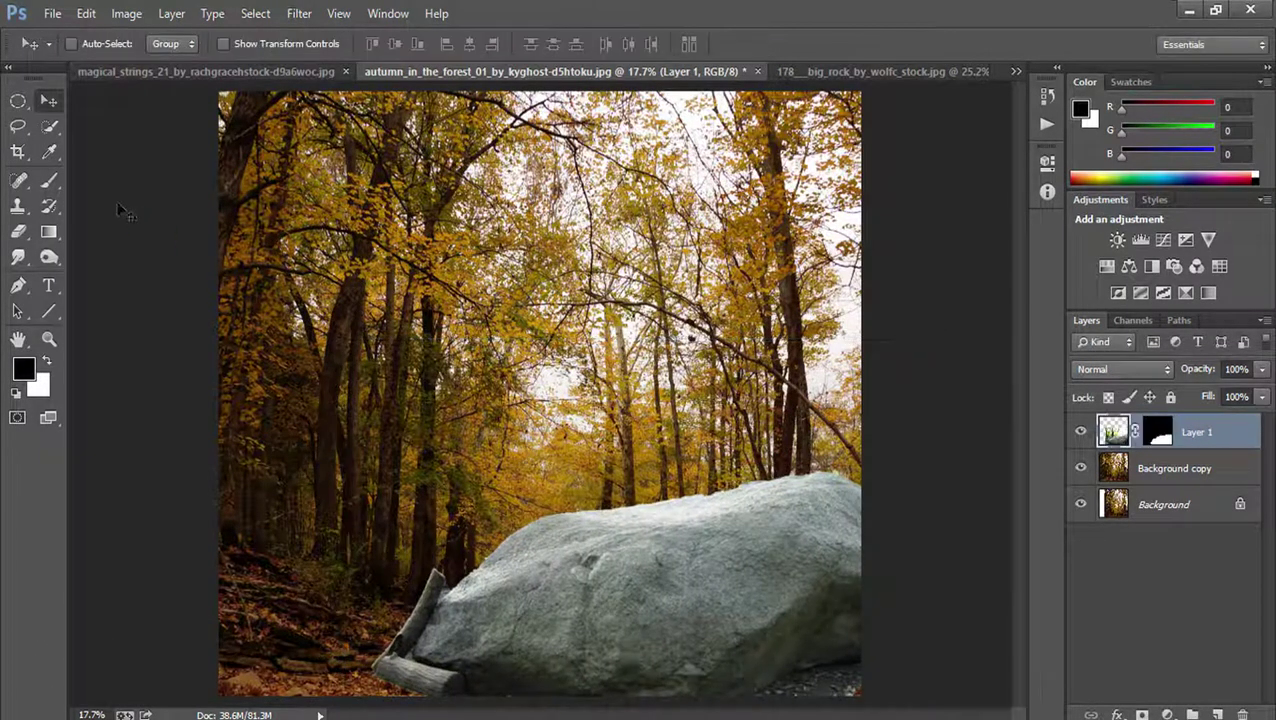
click(1158, 433)
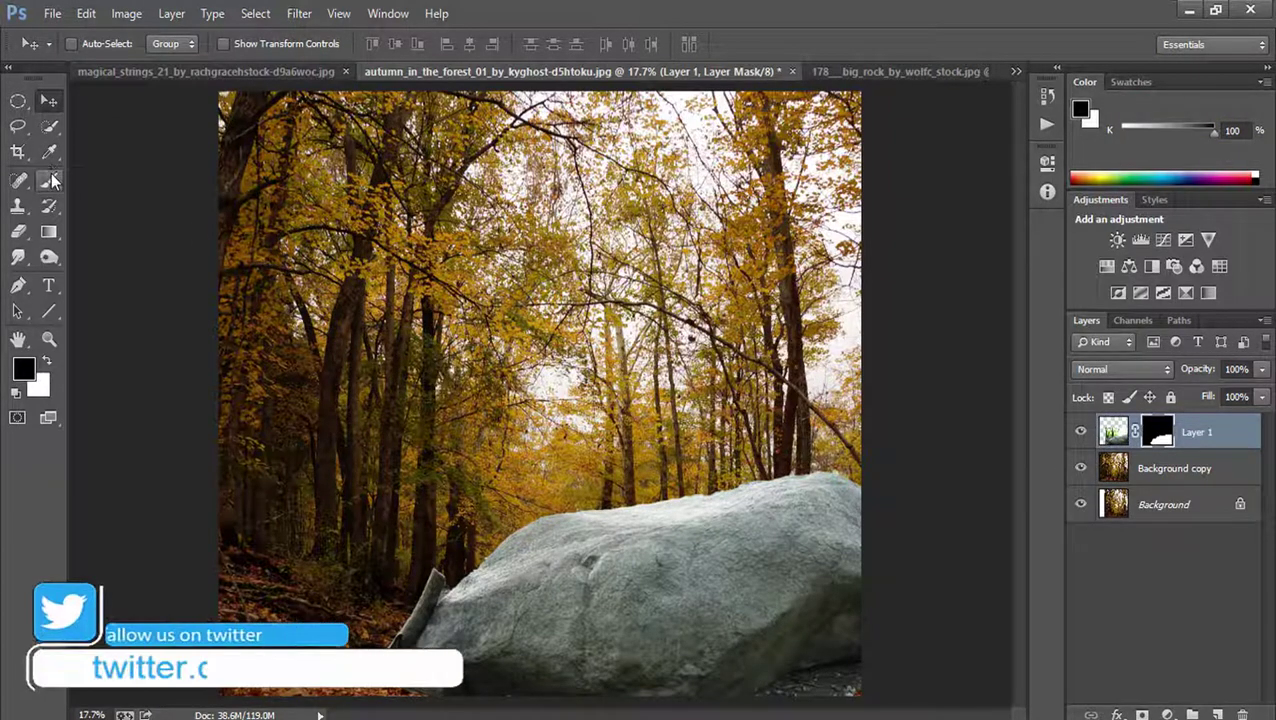
right_click(49, 180)
click(120, 174)
key(x)
click(49, 339)
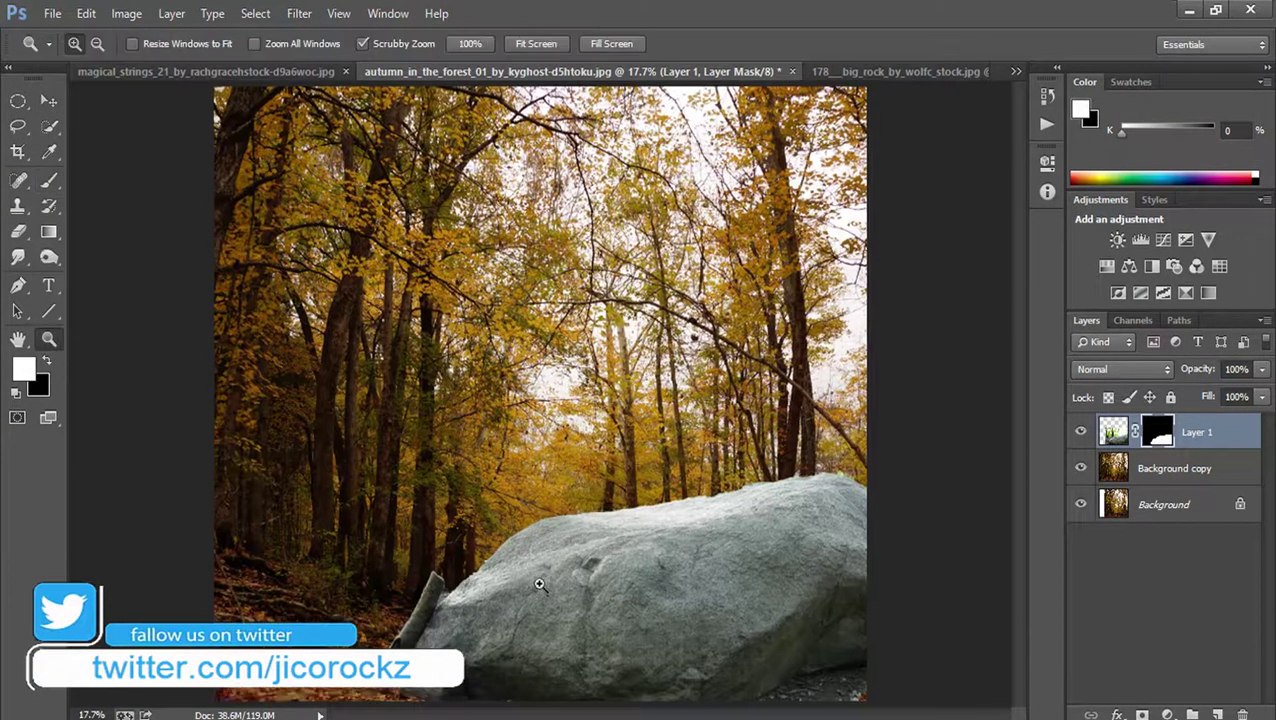
drag(540, 585, 496, 362)
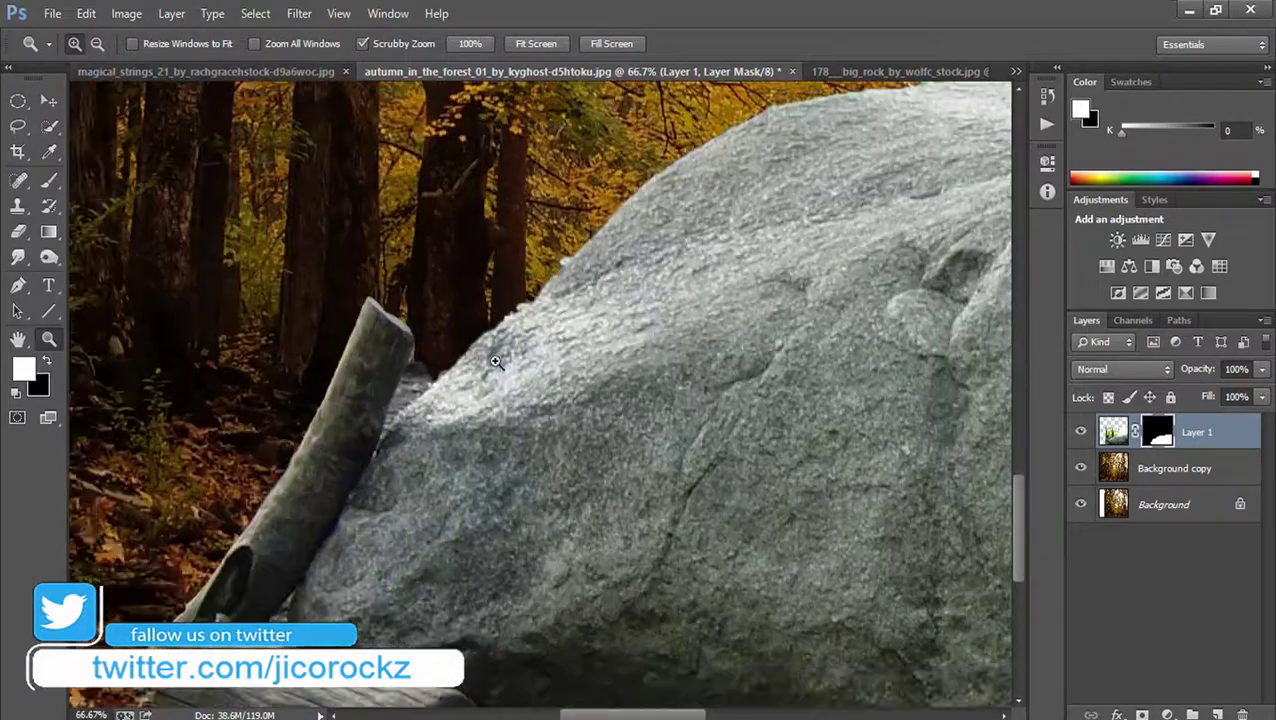
click(496, 362)
- Set a fine black Brush at 100% opacity and 100% flow
click(49, 180)
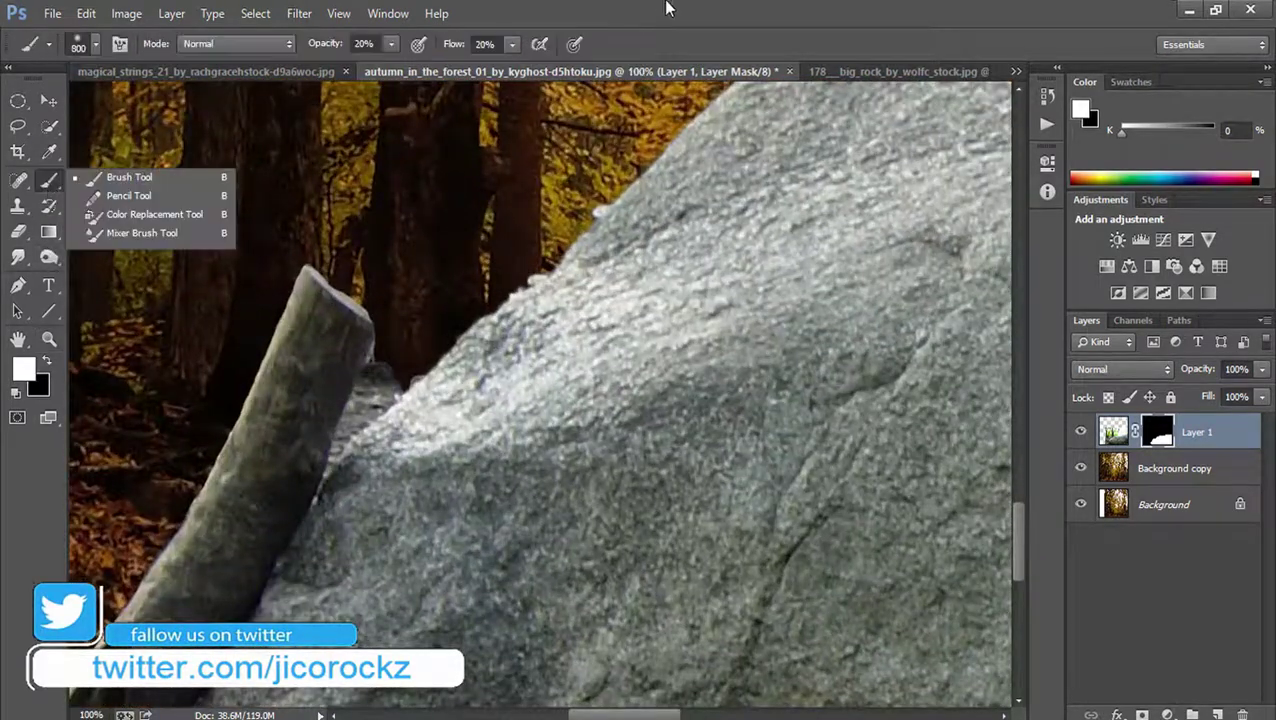
drag(455, 44, 607, 38)
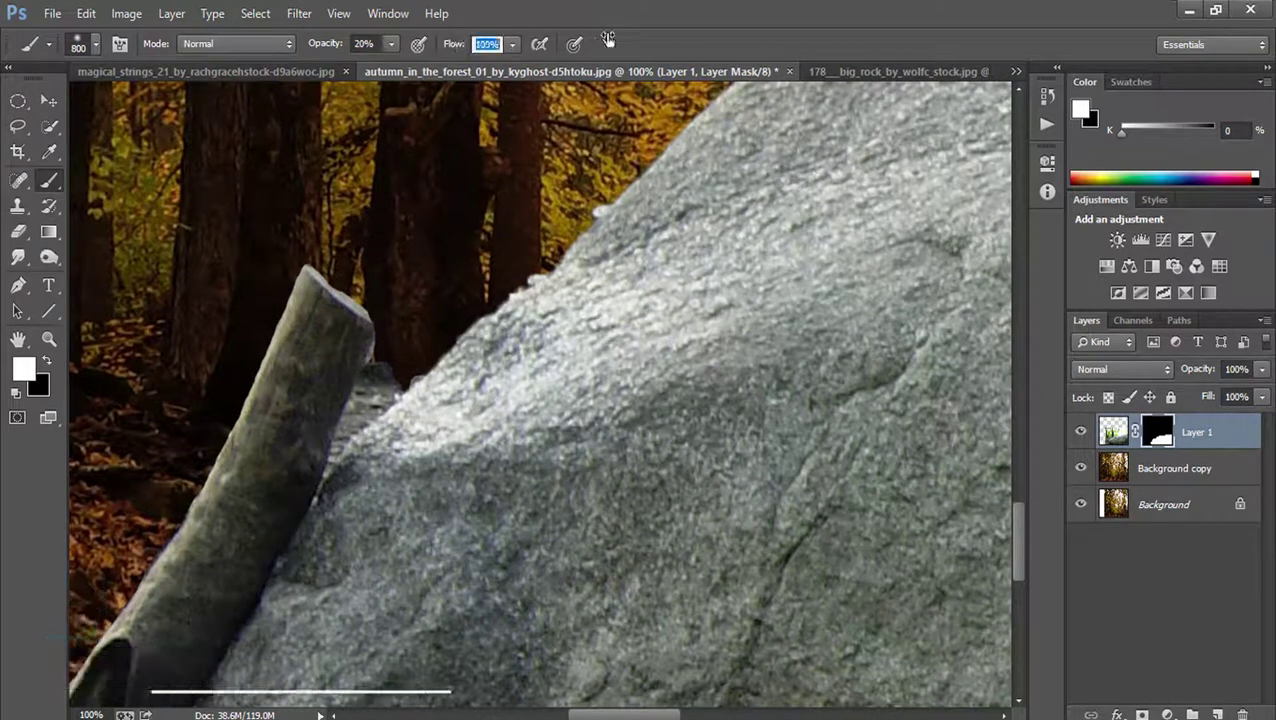
drag(326, 44, 705, 8)
key([)
key([)
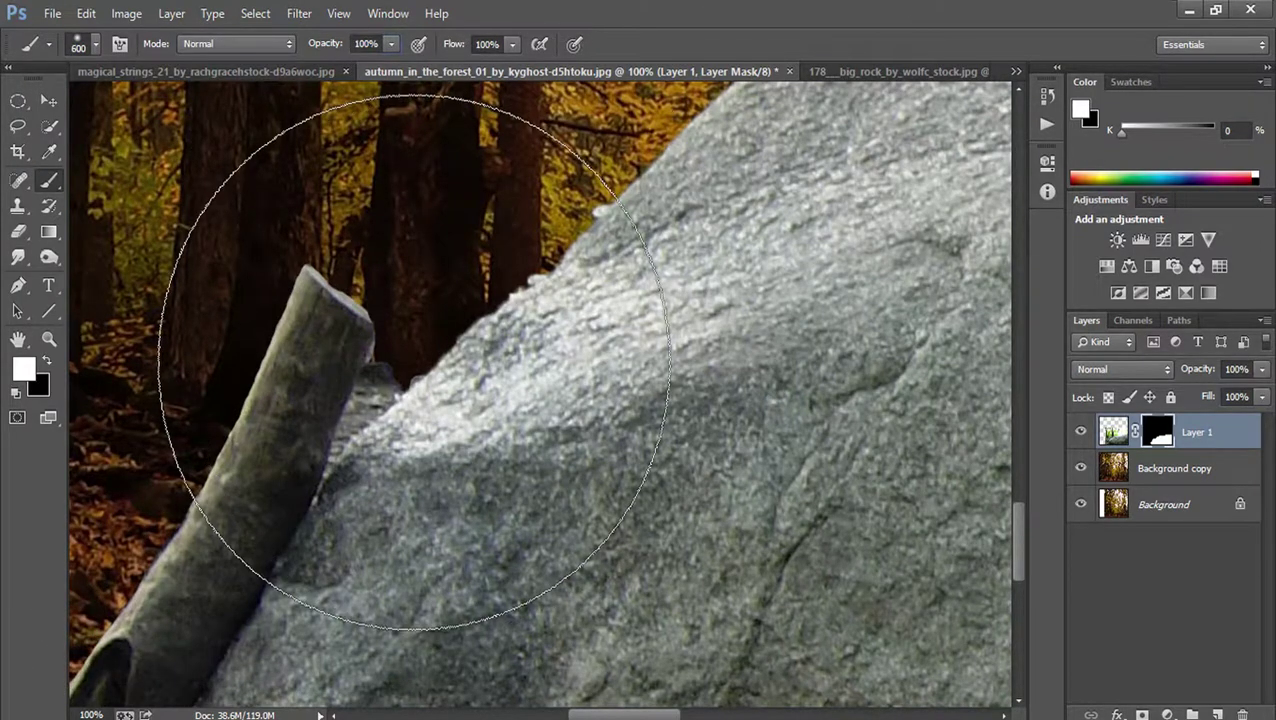
key([)
key([)
key([)
key([)
key([)
key([)
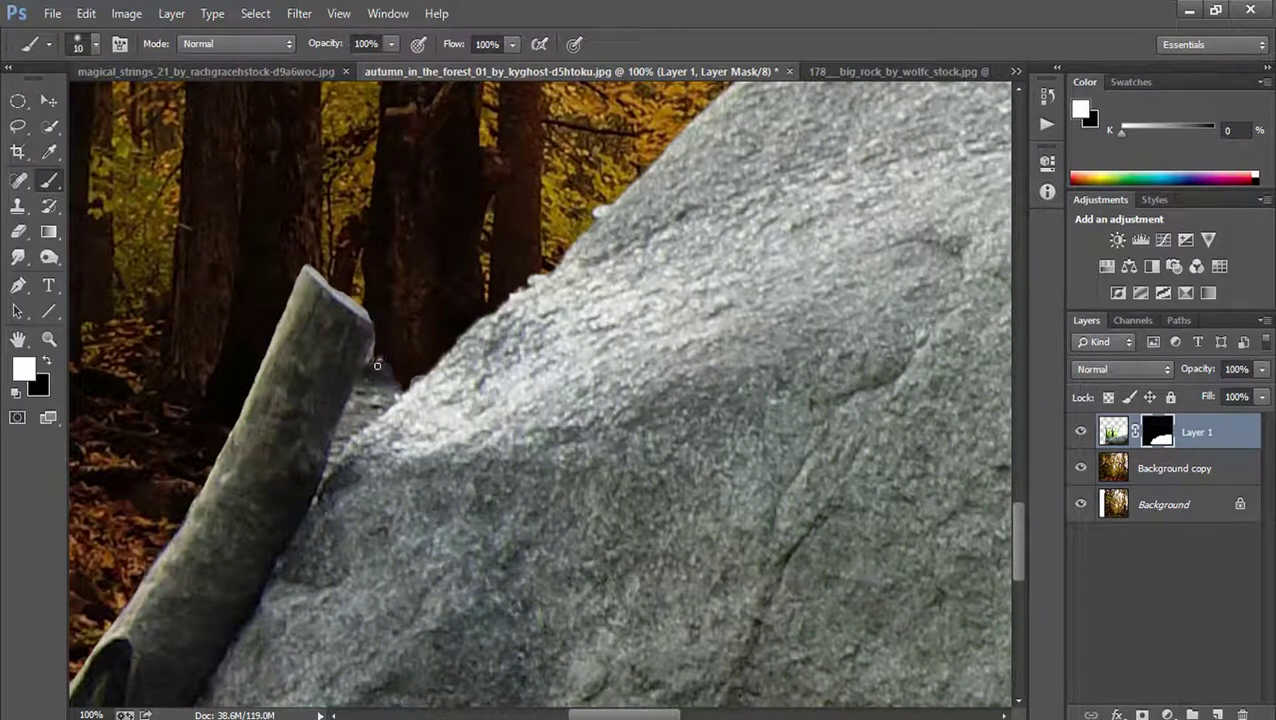
key(x)
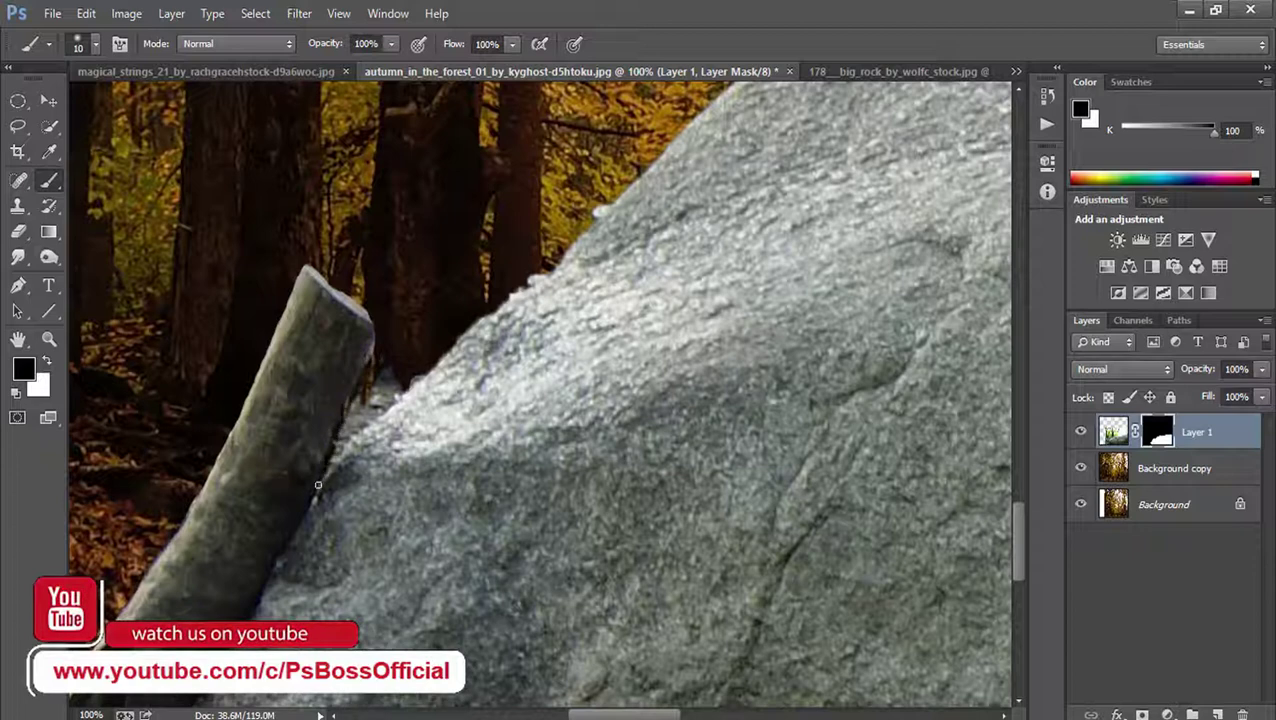
- Mask out the fringe along the log, the rock's top edge, and its bottom-right corner
mouse_move(346, 446)
mouse_down()
mouse_move(418, 367)
mouse_move(383, 381)
mouse_move(333, 435)
mouse_move(598, 205)
mouse_move(606, 220)
mouse_up()
drag(525, 303, 150, 612)
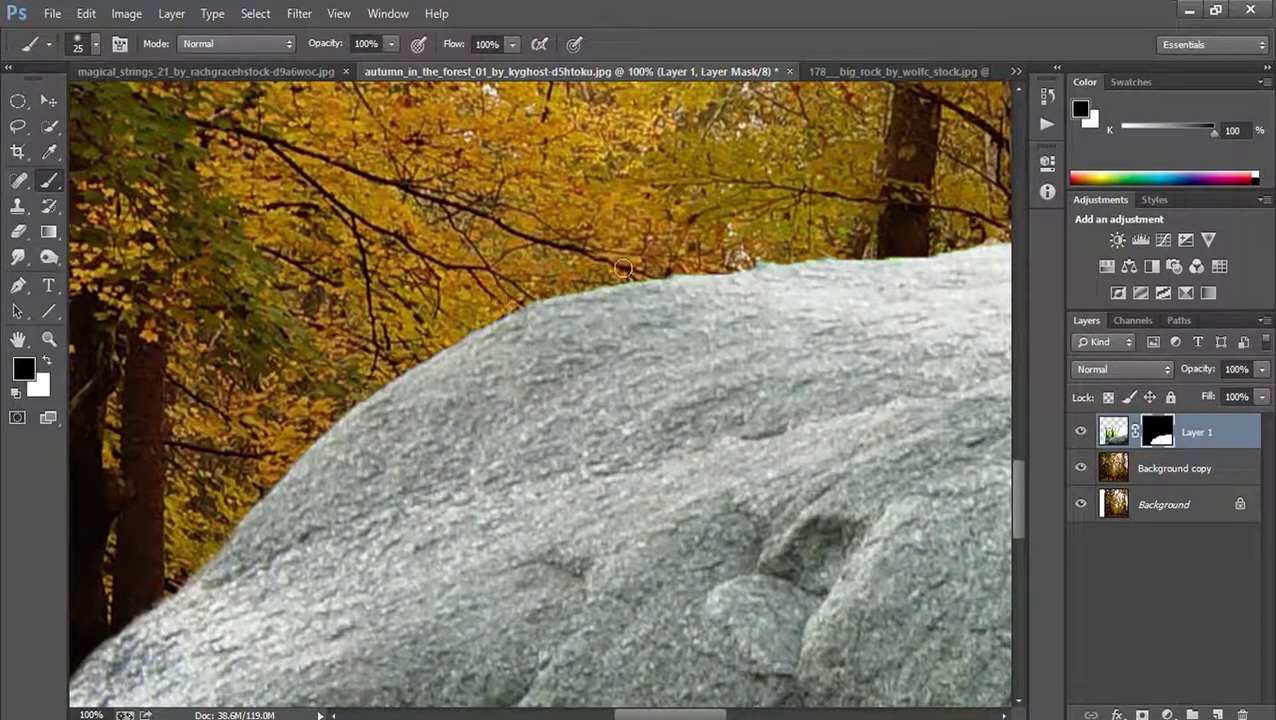
drag(664, 268, 802, 255)
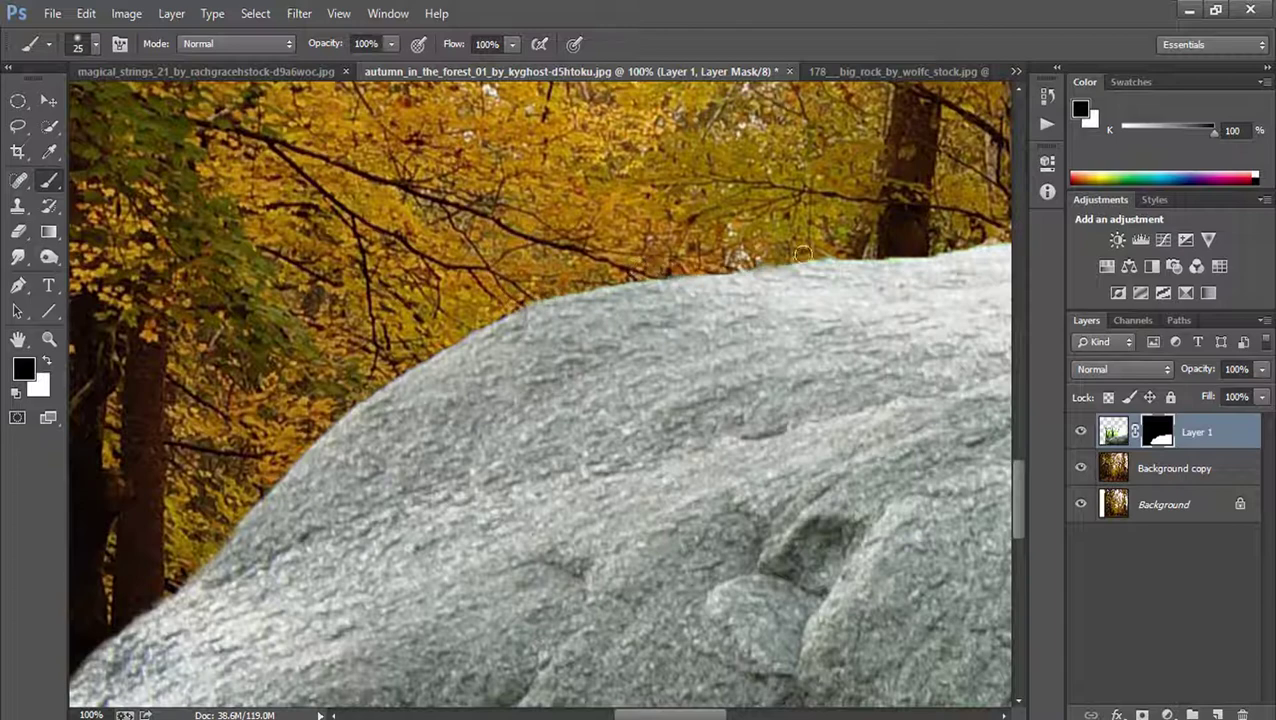
mouse_move(902, 244)
mouse_down()
mouse_move(171, 364)
mouse_move(161, 380)
mouse_up()
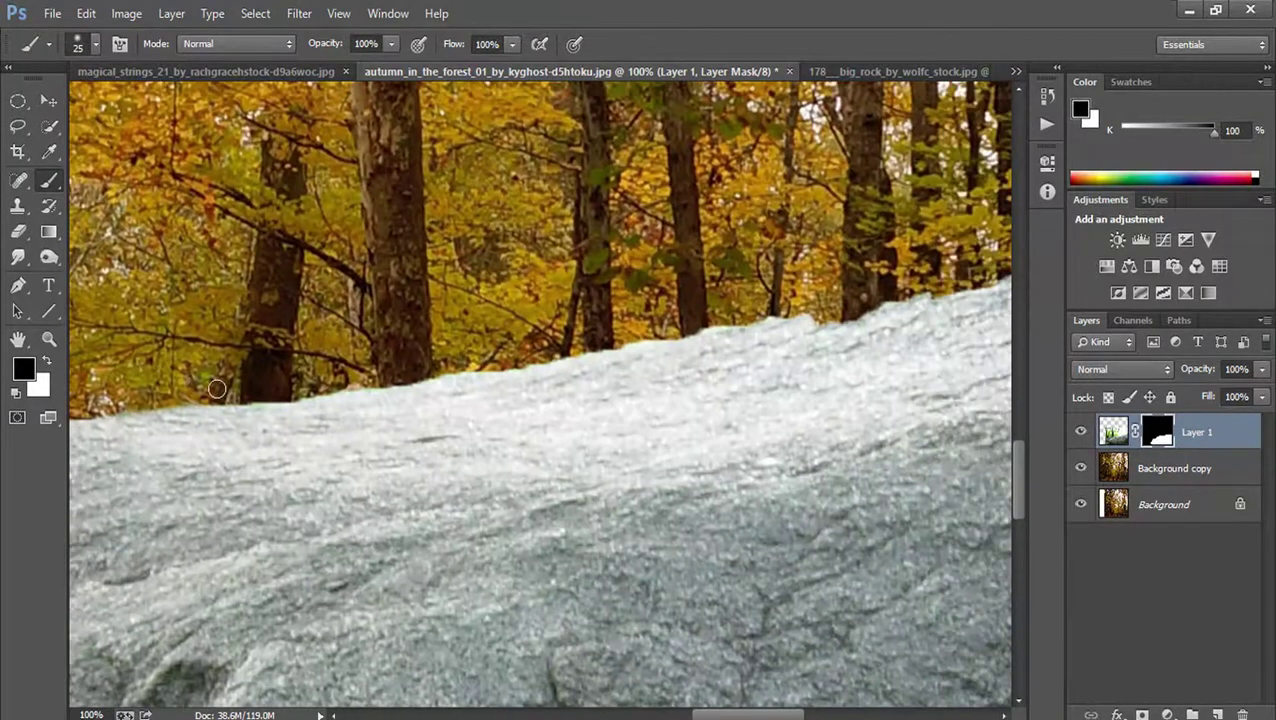
mouse_move(280, 391)
mouse_down()
mouse_move(869, 295)
mouse_move(197, 416)
mouse_up()
mouse_move(425, 410)
mouse_down()
mouse_move(746, 337)
mouse_move(263, 432)
mouse_up()
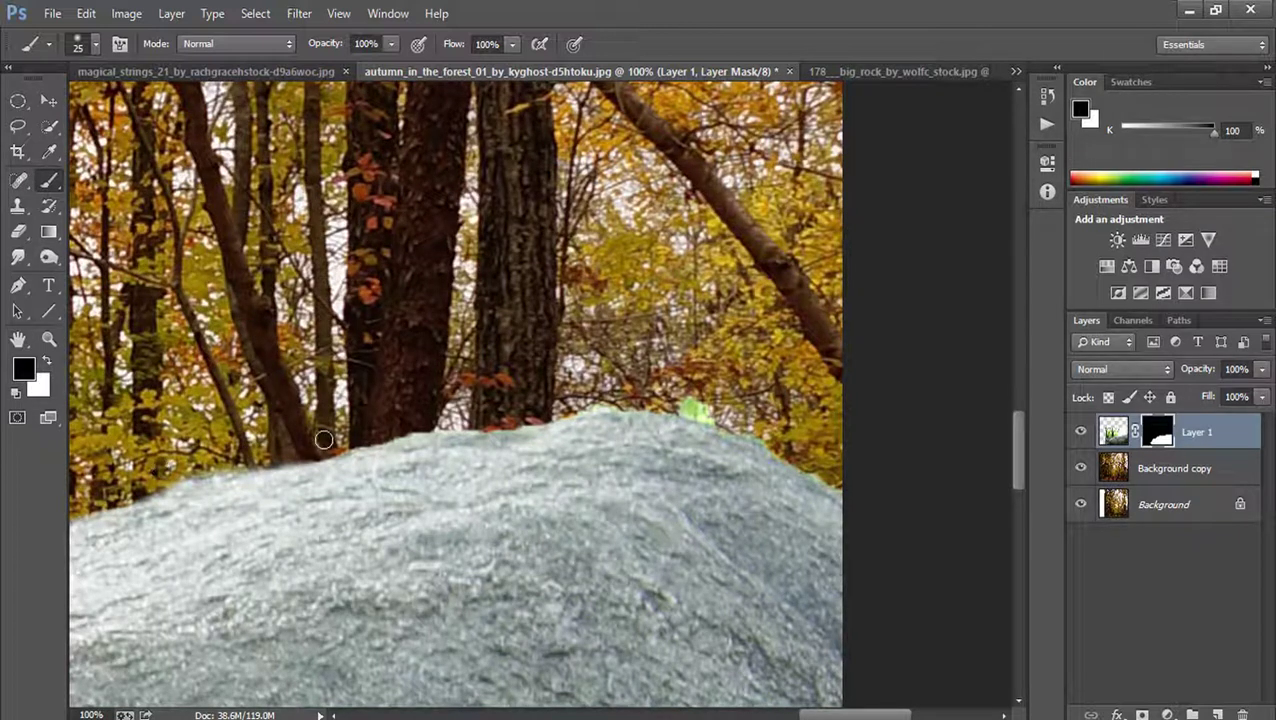
mouse_move(391, 430)
mouse_down()
mouse_move(665, 402)
mouse_move(757, 429)
mouse_move(848, 502)
mouse_move(690, 412)
mouse_up()
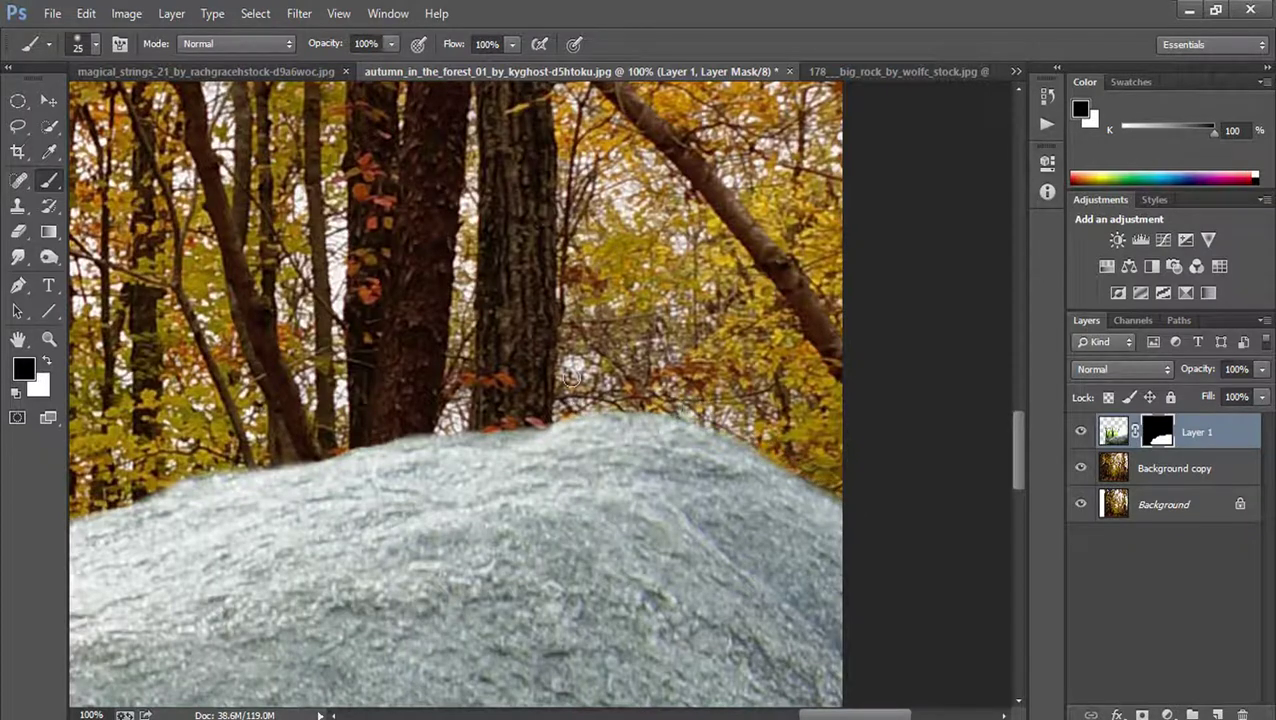
key(ctrl+0)
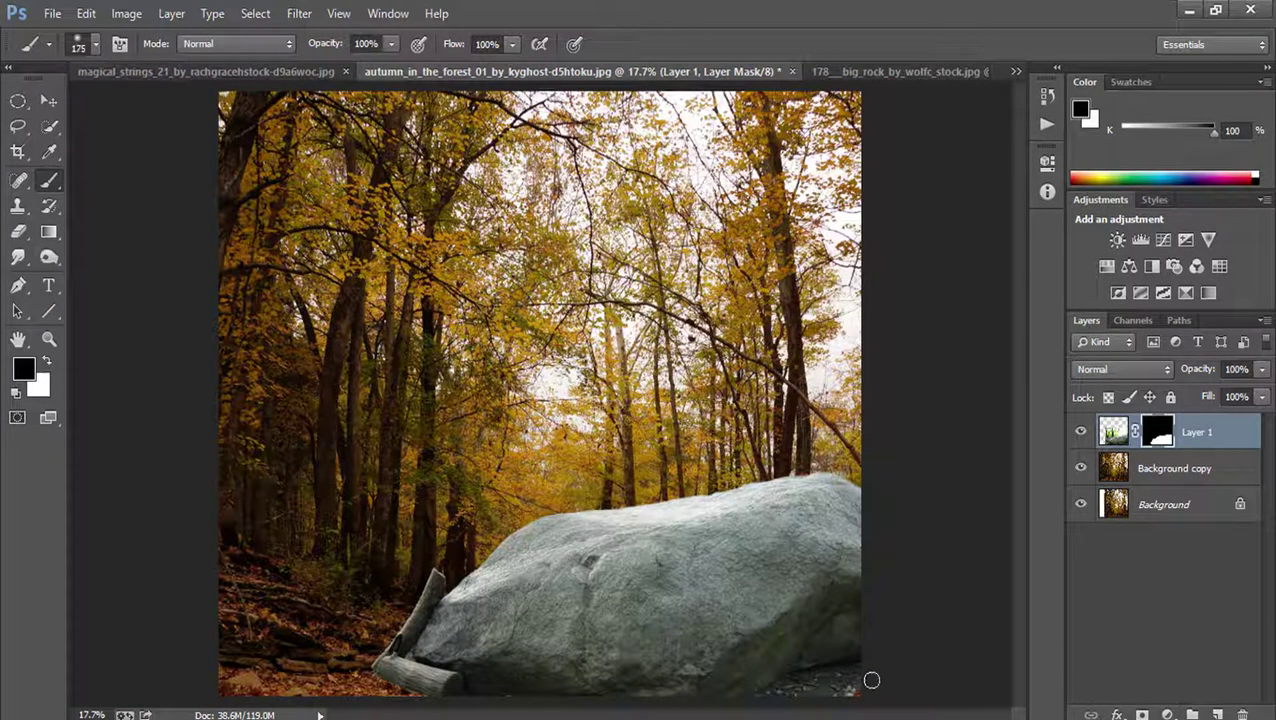
mouse_move(871, 677)
mouse_down()
mouse_move(812, 698)
mouse_move(869, 683)
mouse_move(823, 686)
mouse_move(838, 697)
mouse_move(820, 683)
mouse_move(783, 692)
mouse_move(914, 683)
mouse_move(813, 687)
mouse_up()
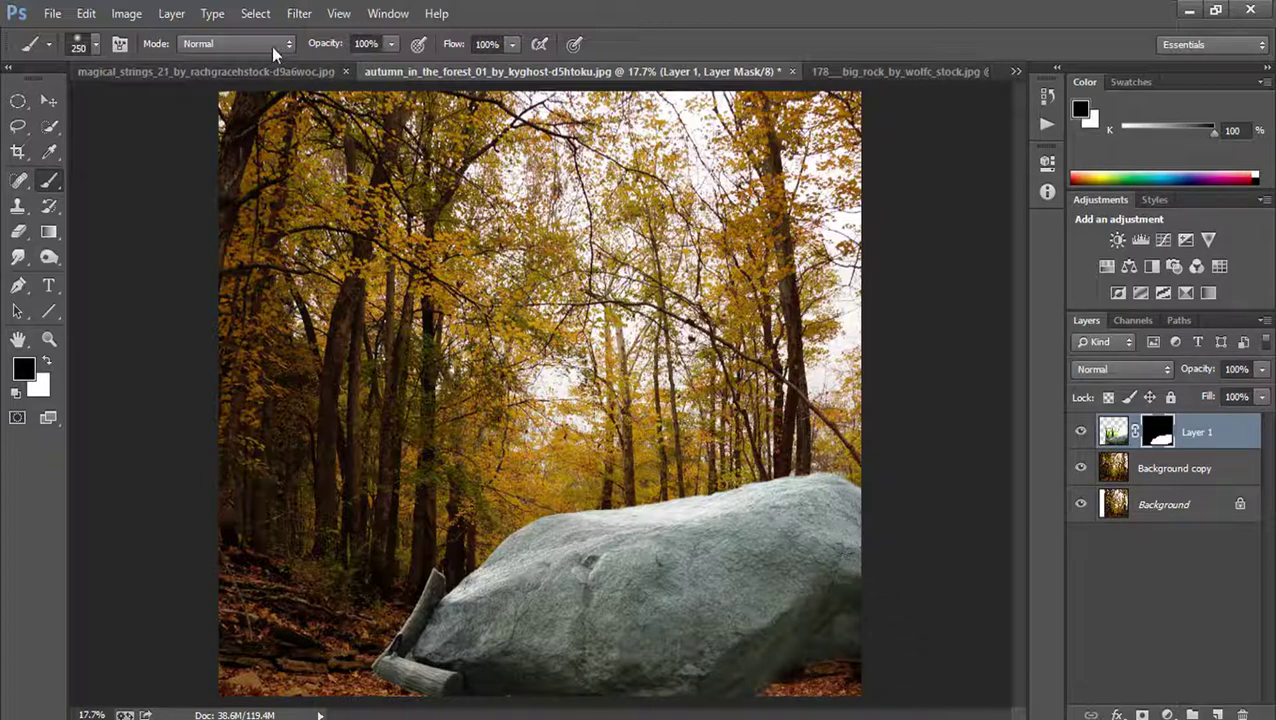
- Apply Layer 1's mask permanently to the rock layer
click(299, 13)
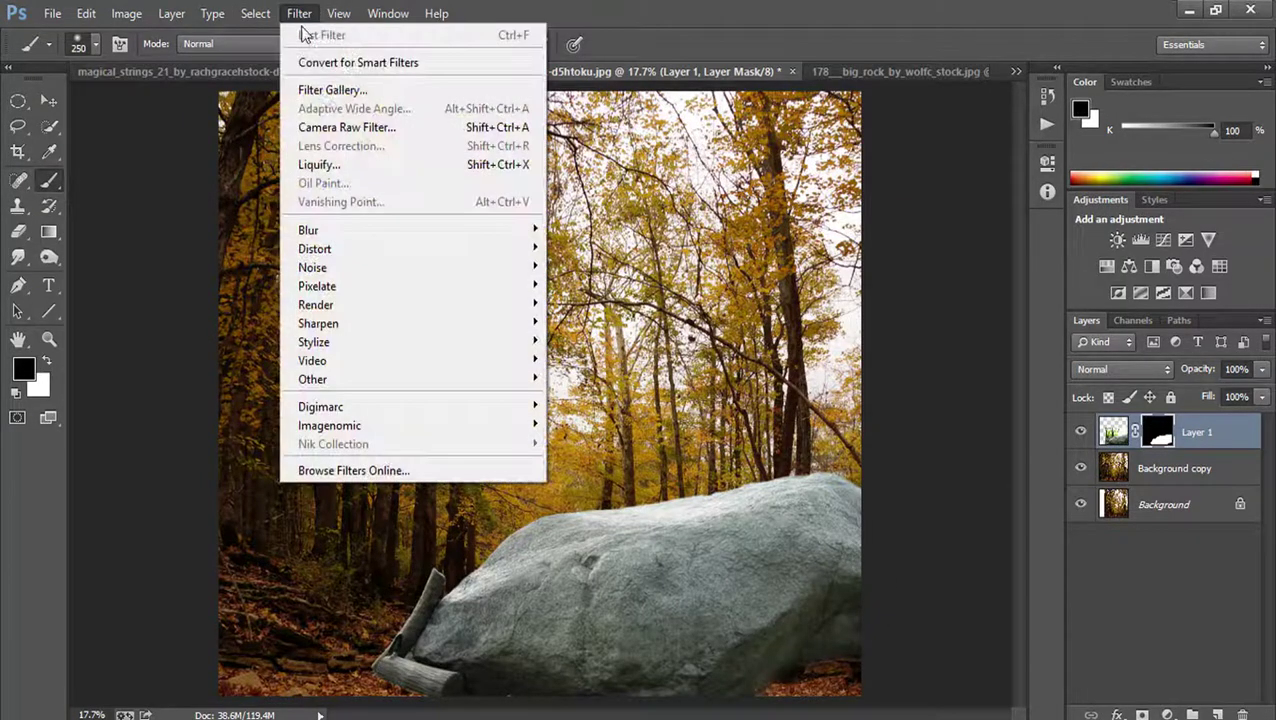
click(335, 127)
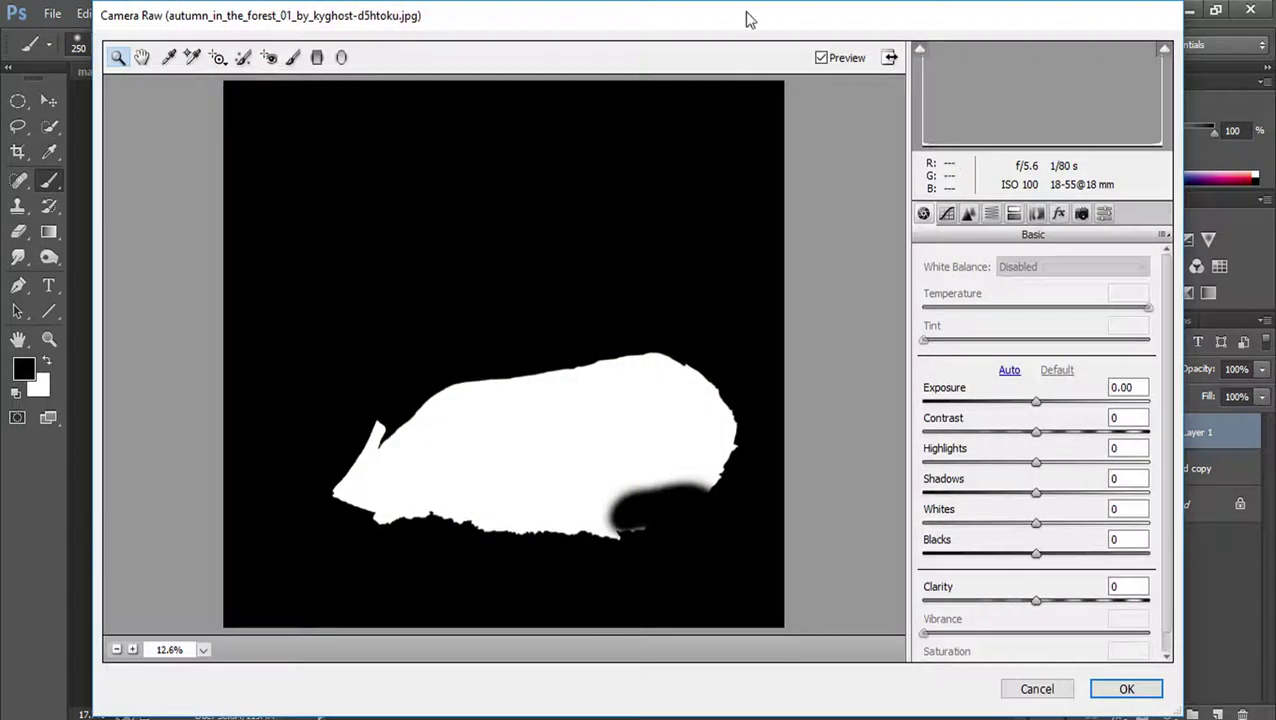
click(1045, 689)
right_click(1155, 437)
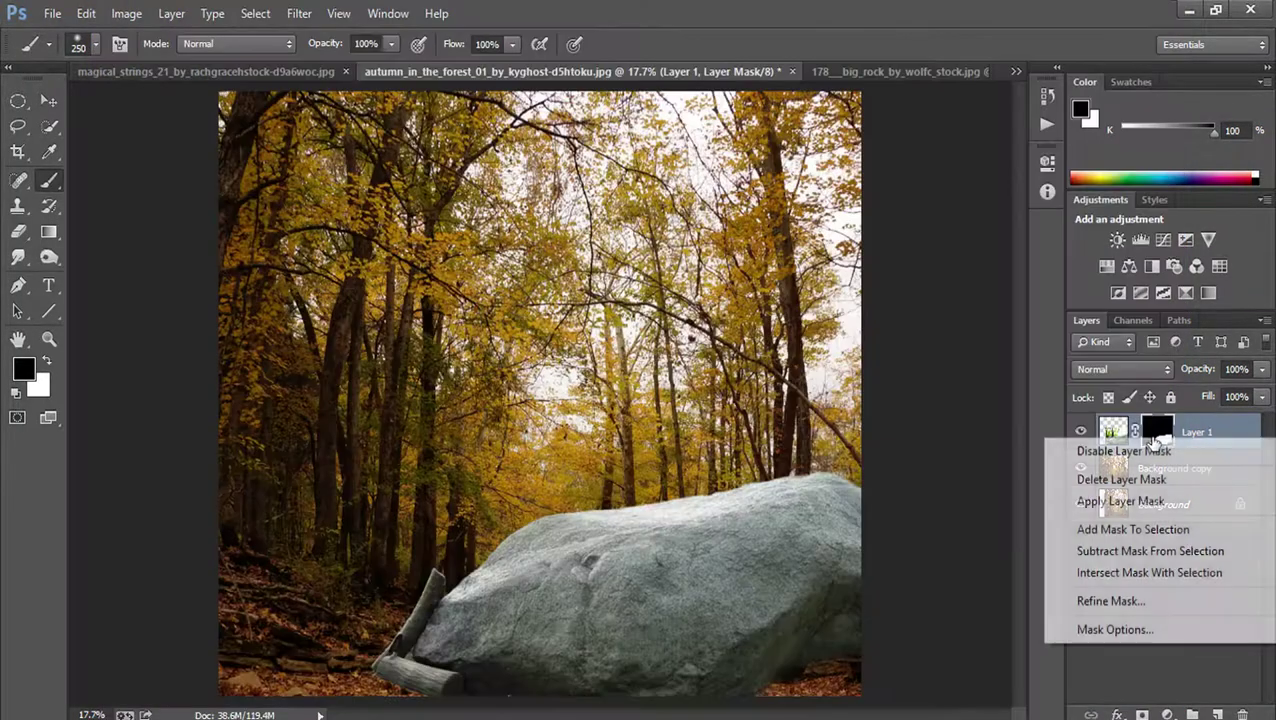
click(1119, 484)
- Camera Raw the rock: Temperature +88, Exposure -2, Contrast +37, Shadows -100, Whites -54, Blacks +25, Vibrance -22
click(299, 13)
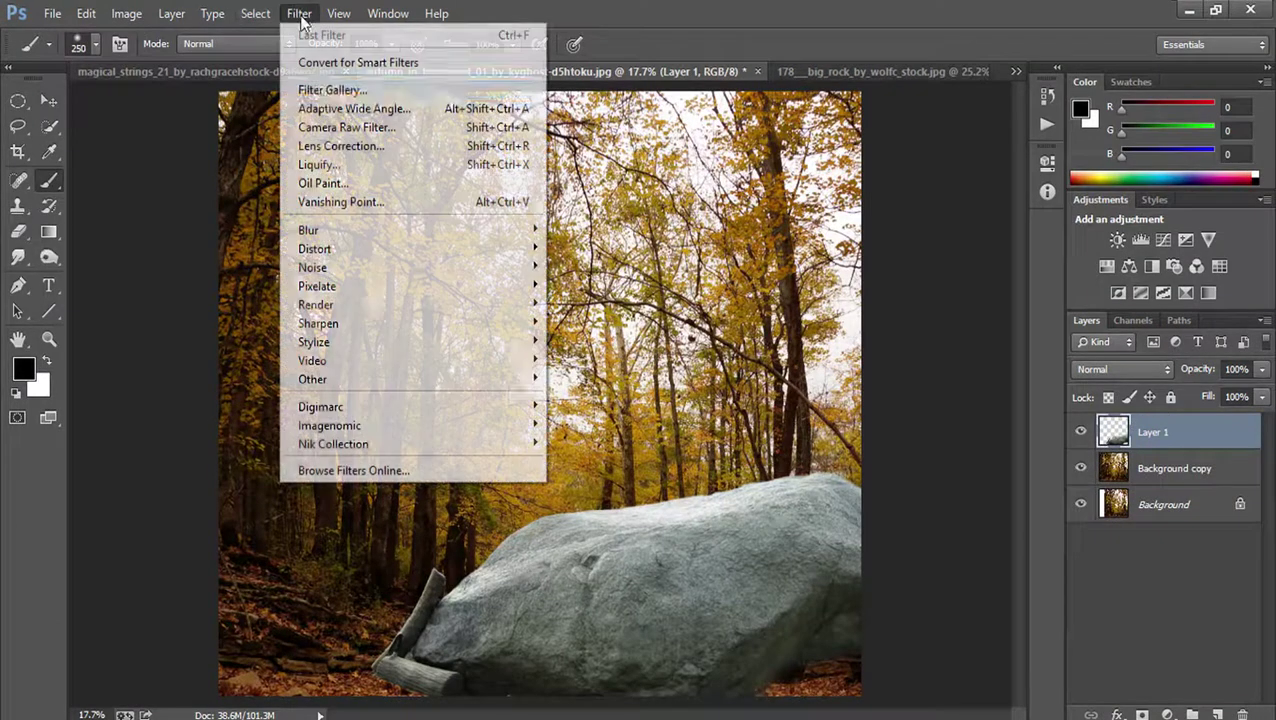
click(333, 127)
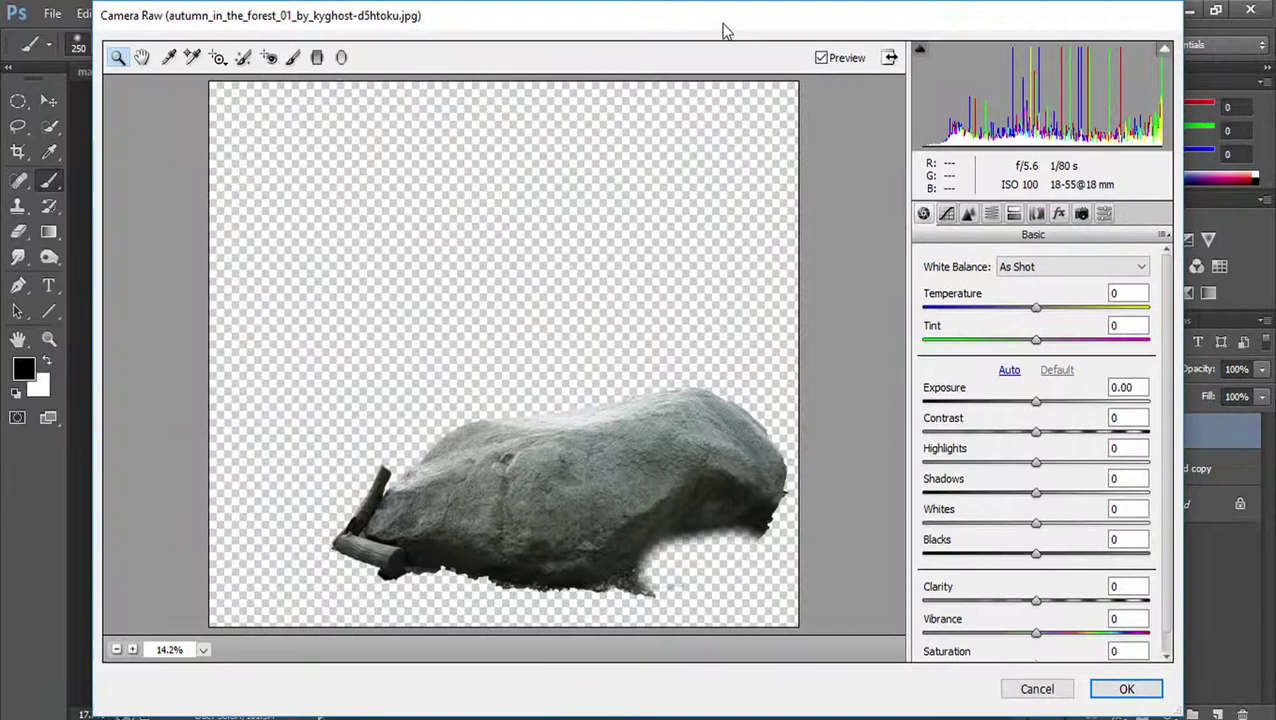
mouse_move(725, 31)
mouse_down()
mouse_move(214, 74)
mouse_move(245, 61)
mouse_up()
drag(556, 338, 610, 338)
mouse_move(556, 431)
mouse_down()
mouse_move(474, 431)
mouse_move(510, 432)
mouse_move(561, 470)
mouse_move(622, 475)
mouse_up()
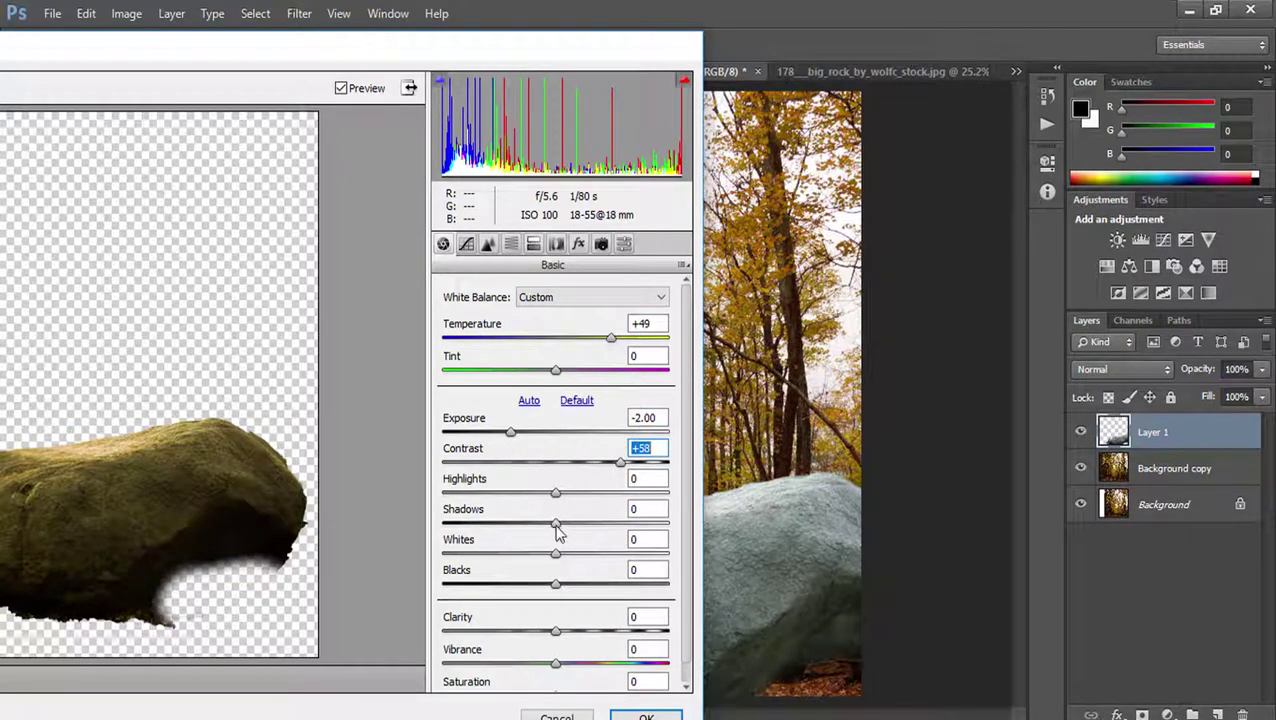
mouse_move(556, 524)
mouse_down()
mouse_move(466, 526)
mouse_move(600, 524)
mouse_move(443, 524)
mouse_up()
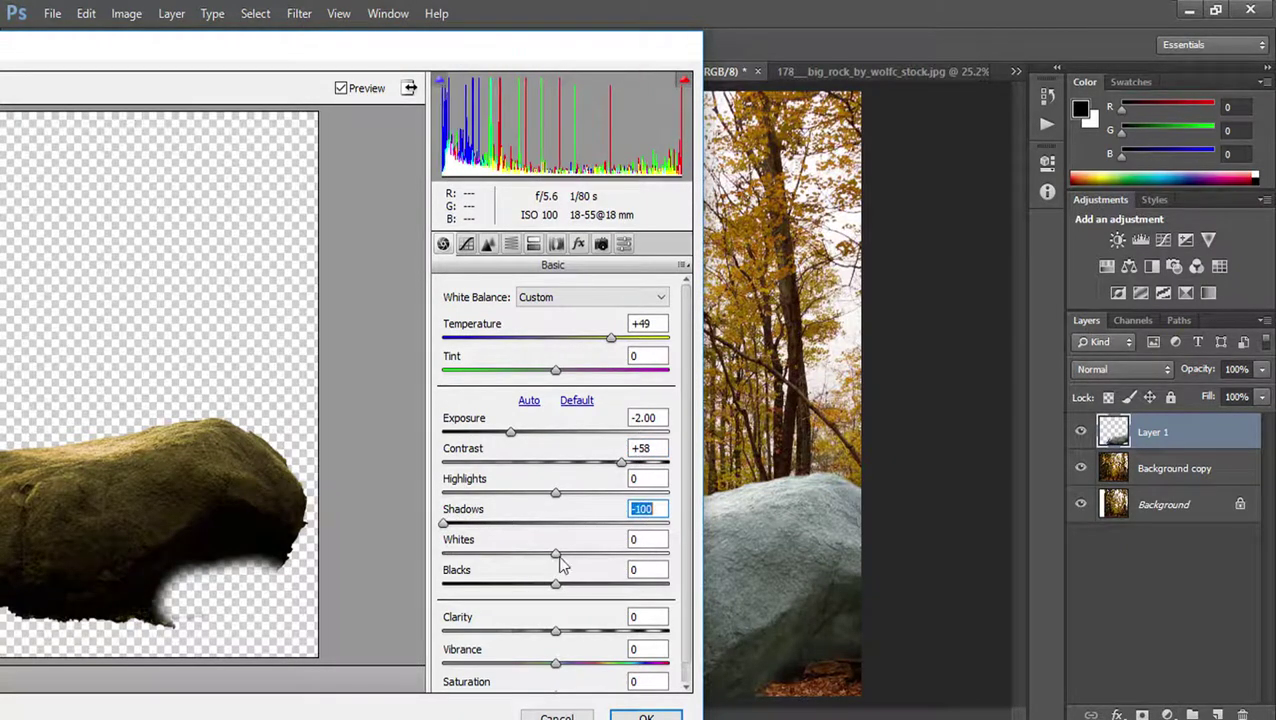
mouse_move(557, 555)
mouse_down()
mouse_move(607, 556)
mouse_move(498, 556)
mouse_up()
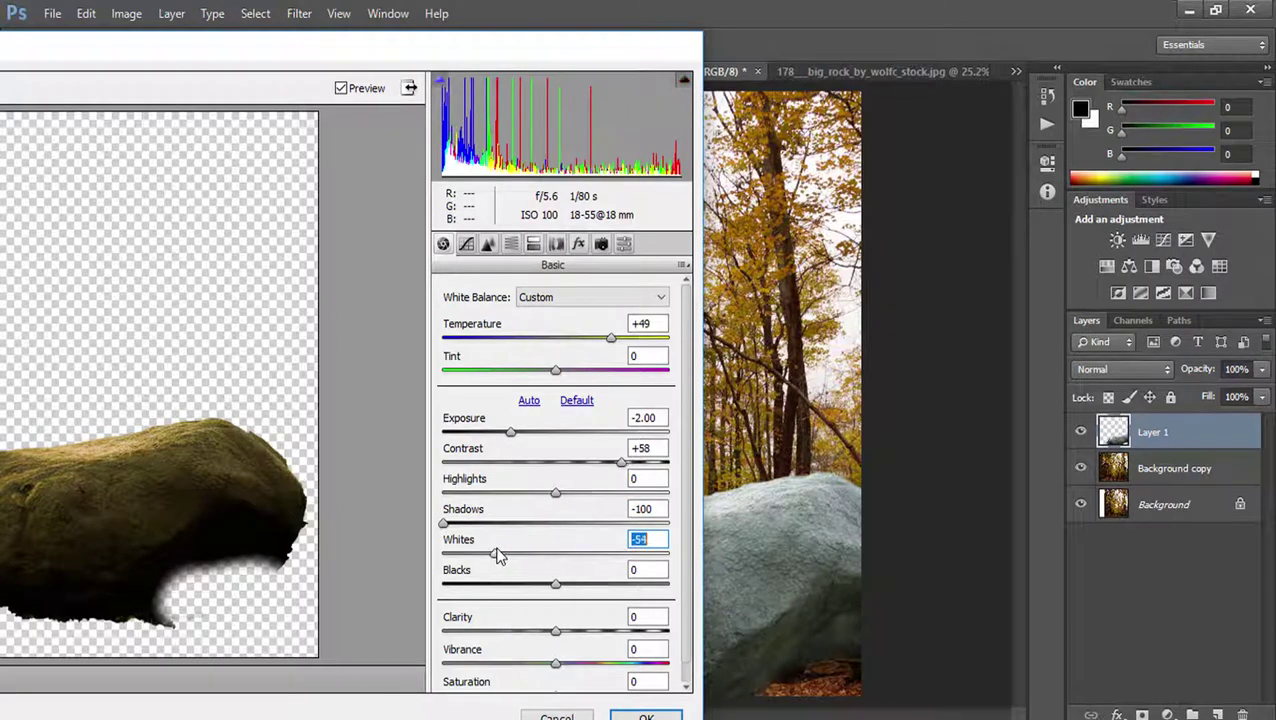
mouse_move(555, 590)
mouse_down()
mouse_move(587, 590)
mouse_move(521, 590)
mouse_move(586, 590)
mouse_up()
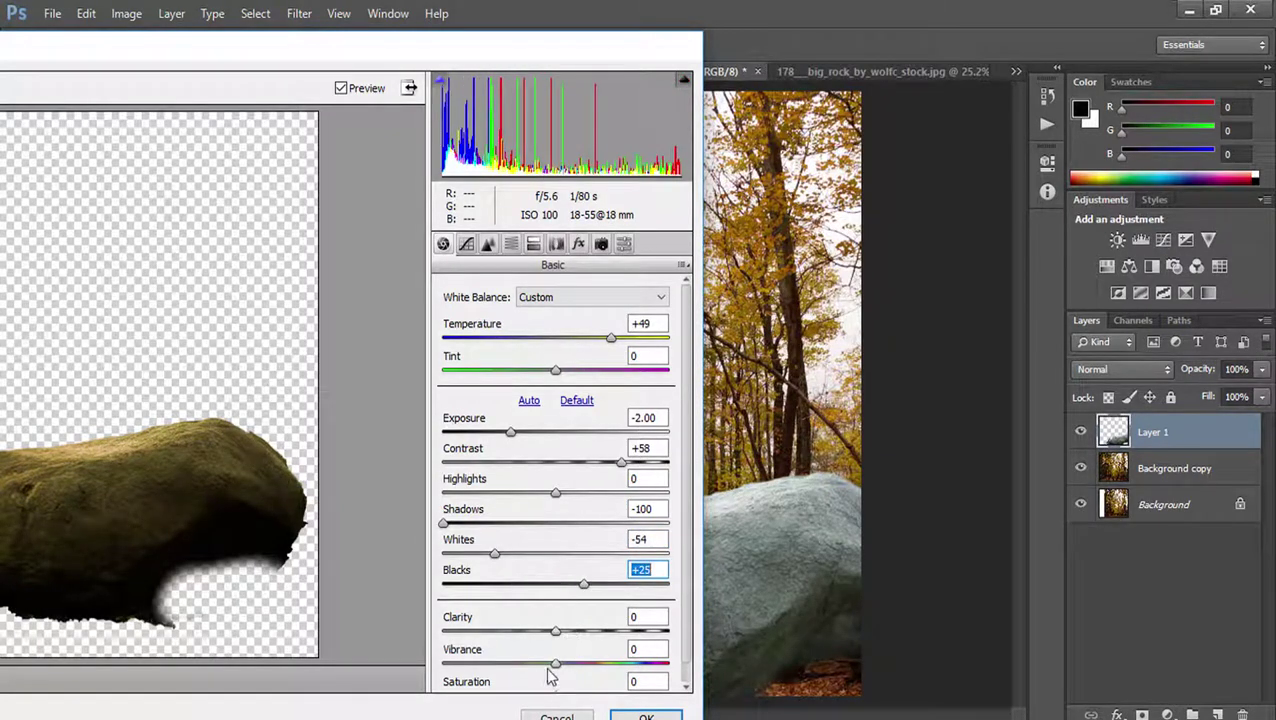
mouse_move(556, 668)
mouse_down()
mouse_move(633, 670)
mouse_move(524, 659)
mouse_up()
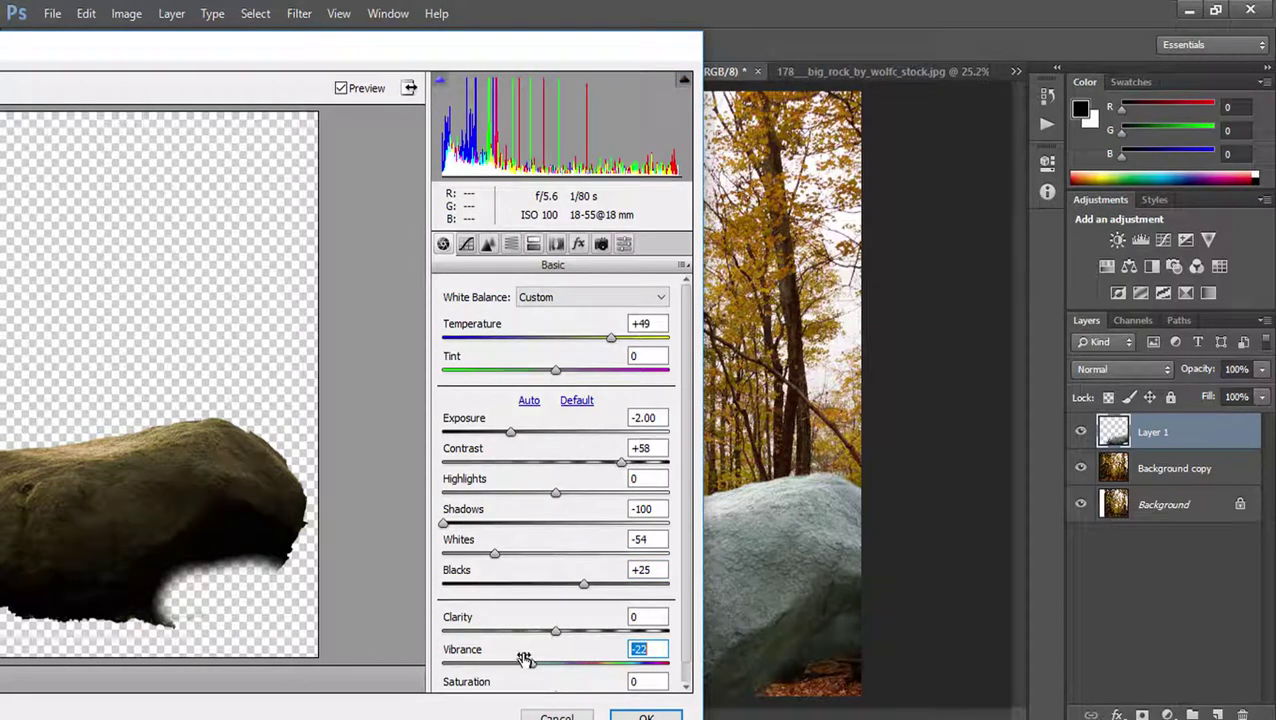
drag(610, 340, 655, 343)
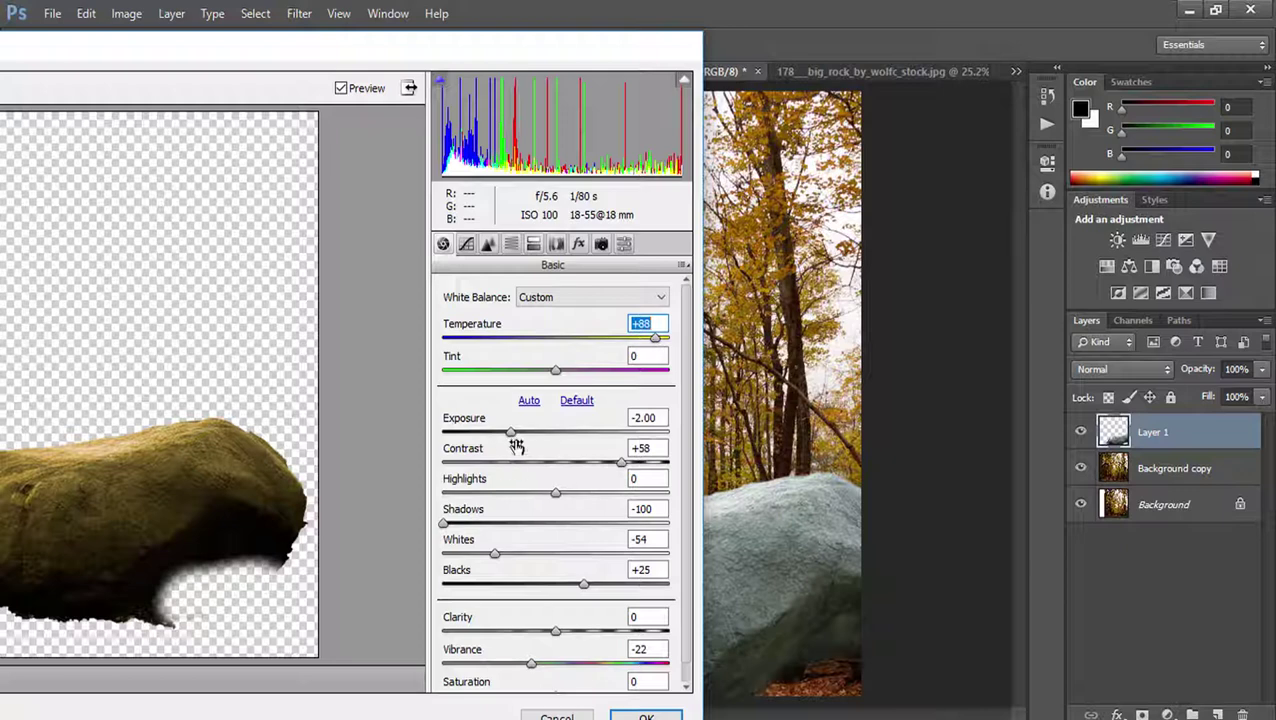
mouse_move(619, 456)
mouse_down()
mouse_move(671, 470)
mouse_move(601, 475)
mouse_up()
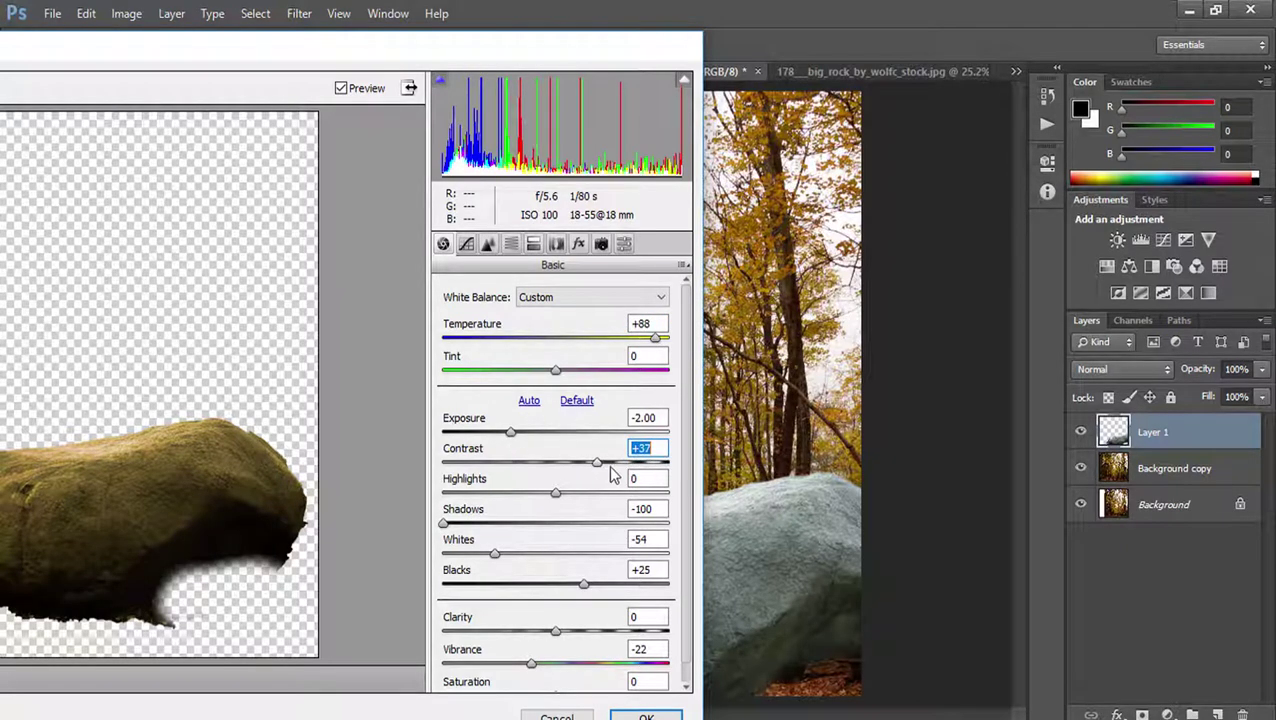
click(640, 714)
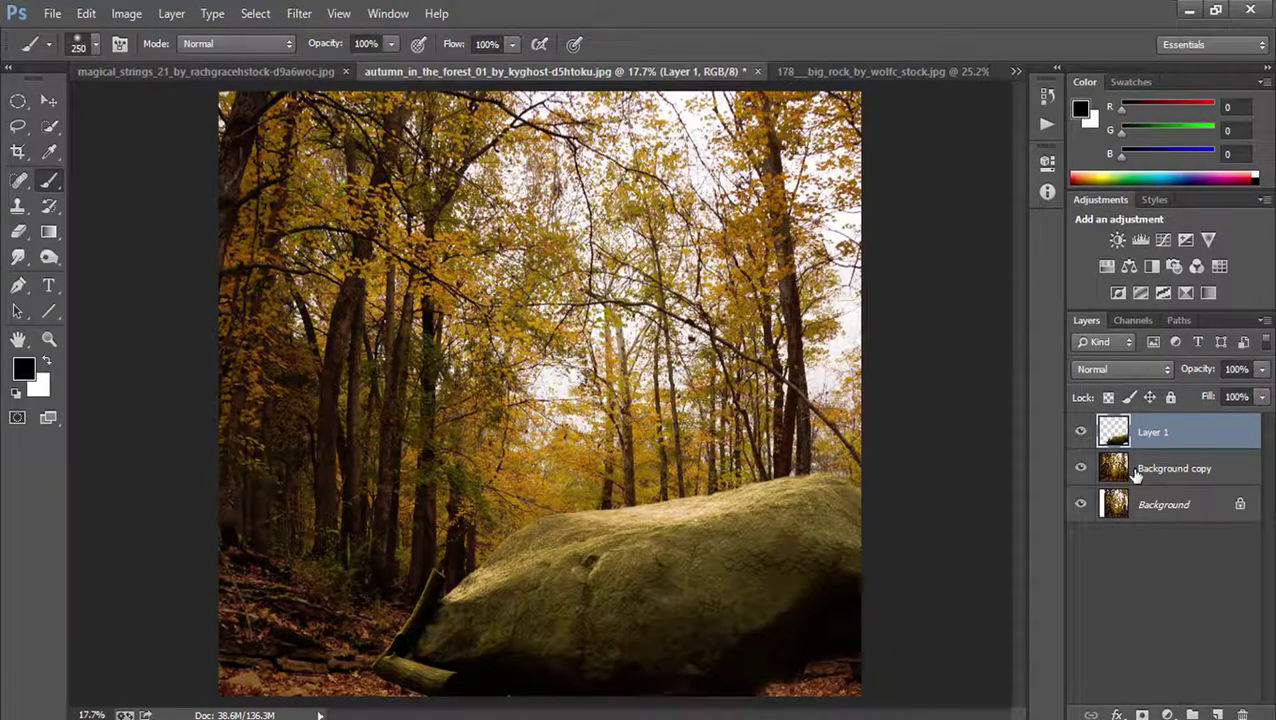
- On Background copy, brush black (37% opacity, 73% flow, size 800) over the bottom-left and bottom-right ground
click(1081, 468)
click(1081, 468)
click(1110, 468)
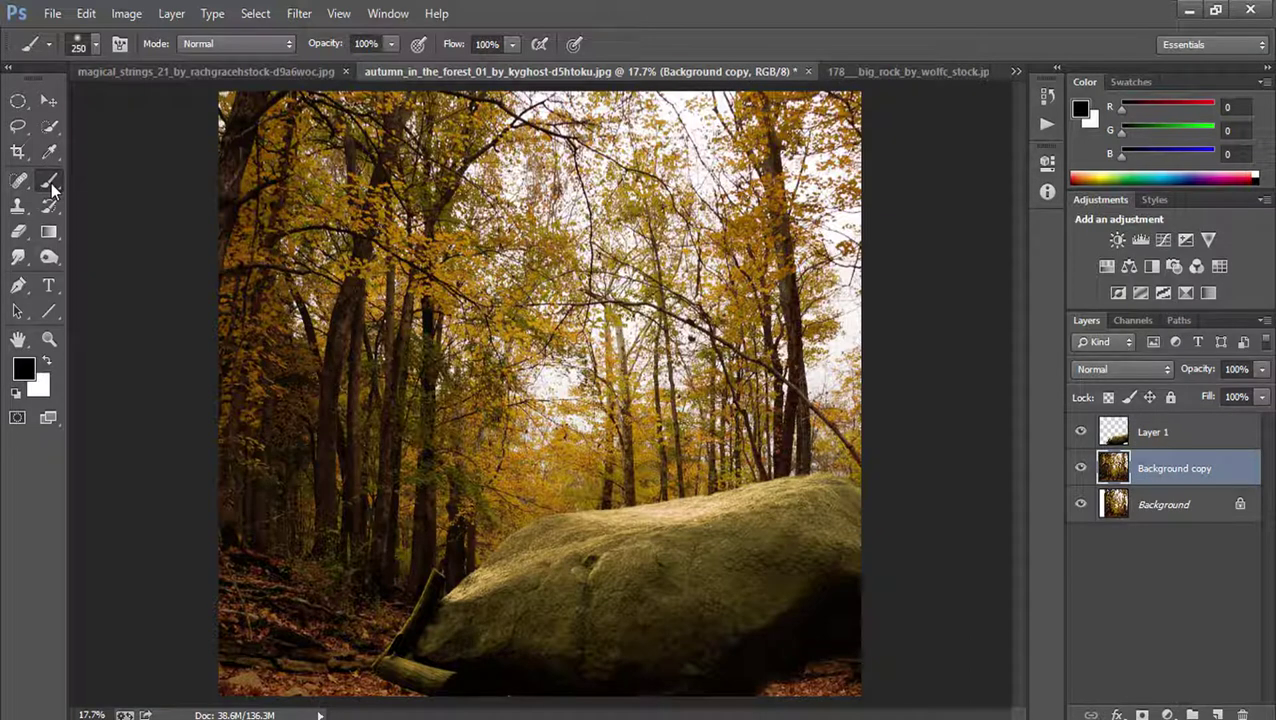
drag(324, 50, 292, 48)
drag(454, 44, 430, 48)
key(bracketright)
key(bracketright)
key(bracketright)
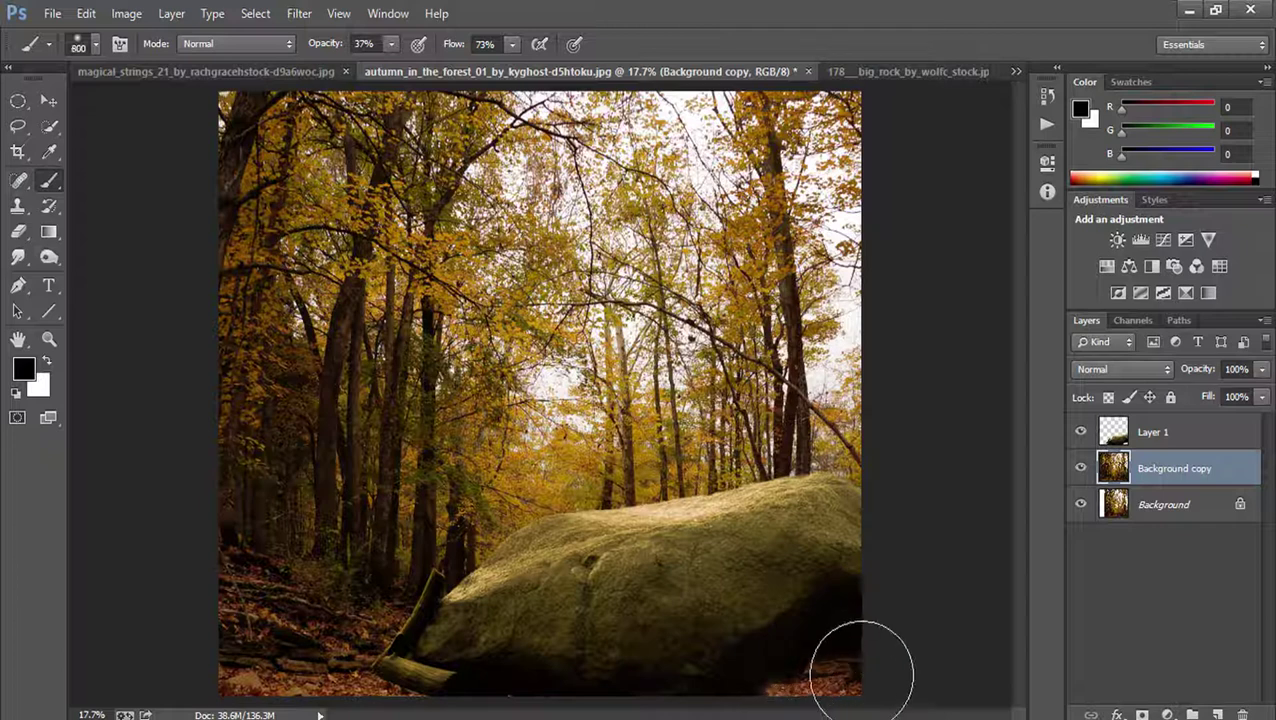
mouse_move(854, 683)
mouse_down()
mouse_move(757, 697)
mouse_move(883, 683)
mouse_up()
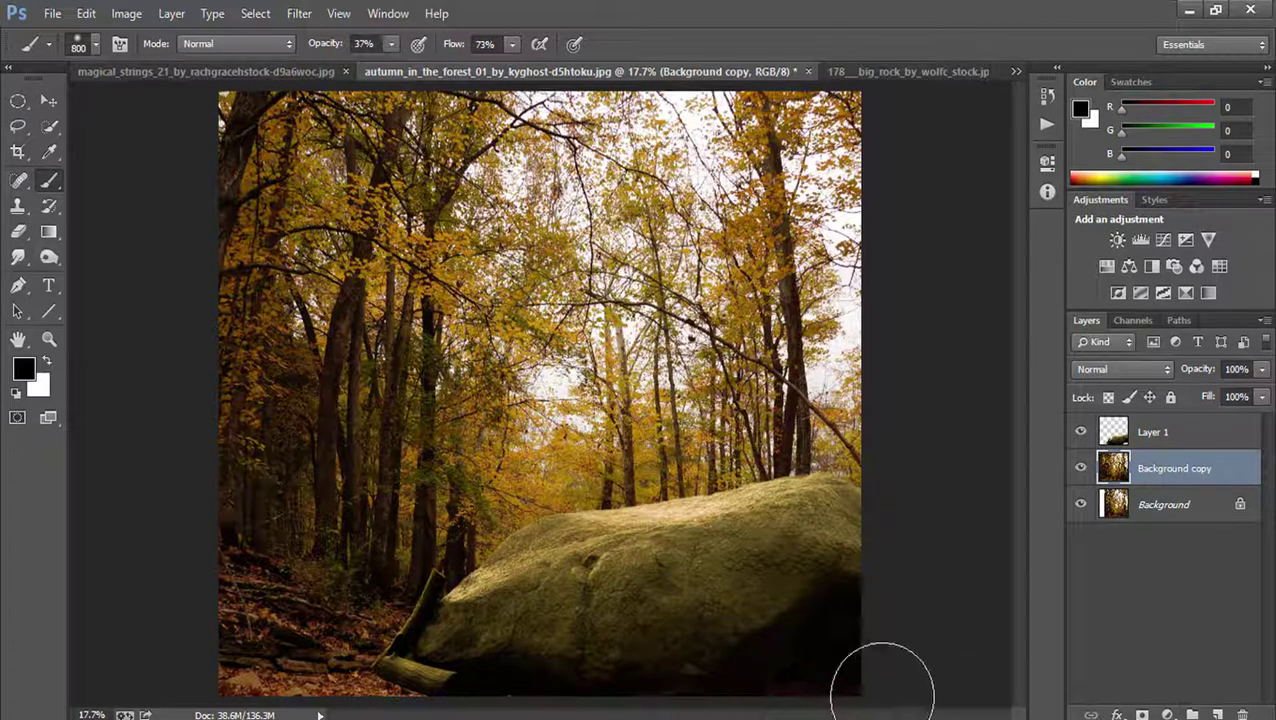
mouse_move(507, 697)
mouse_down()
mouse_move(413, 675)
mouse_move(365, 683)
mouse_move(460, 680)
mouse_up()
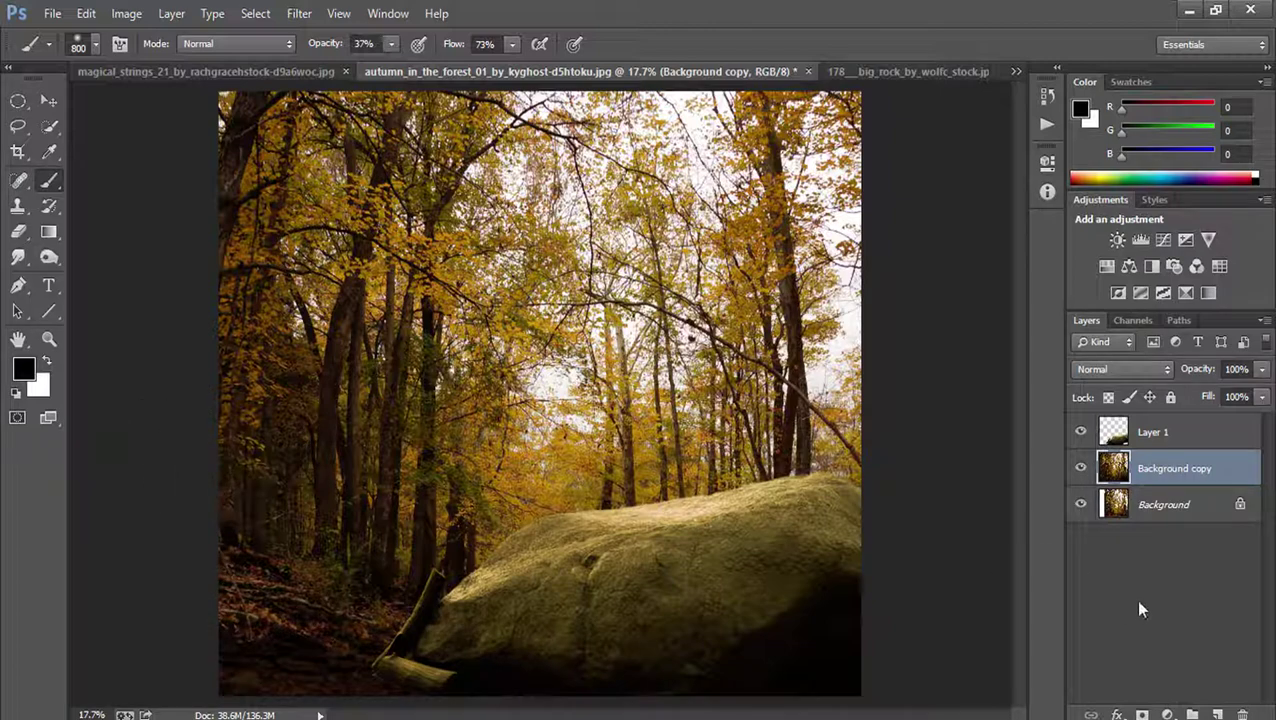
- Duplicate Background copy, apply a 14.1-pixel Gaussian Blur, and add a layer mask to the copy
drag(1174, 486, 1217, 714)
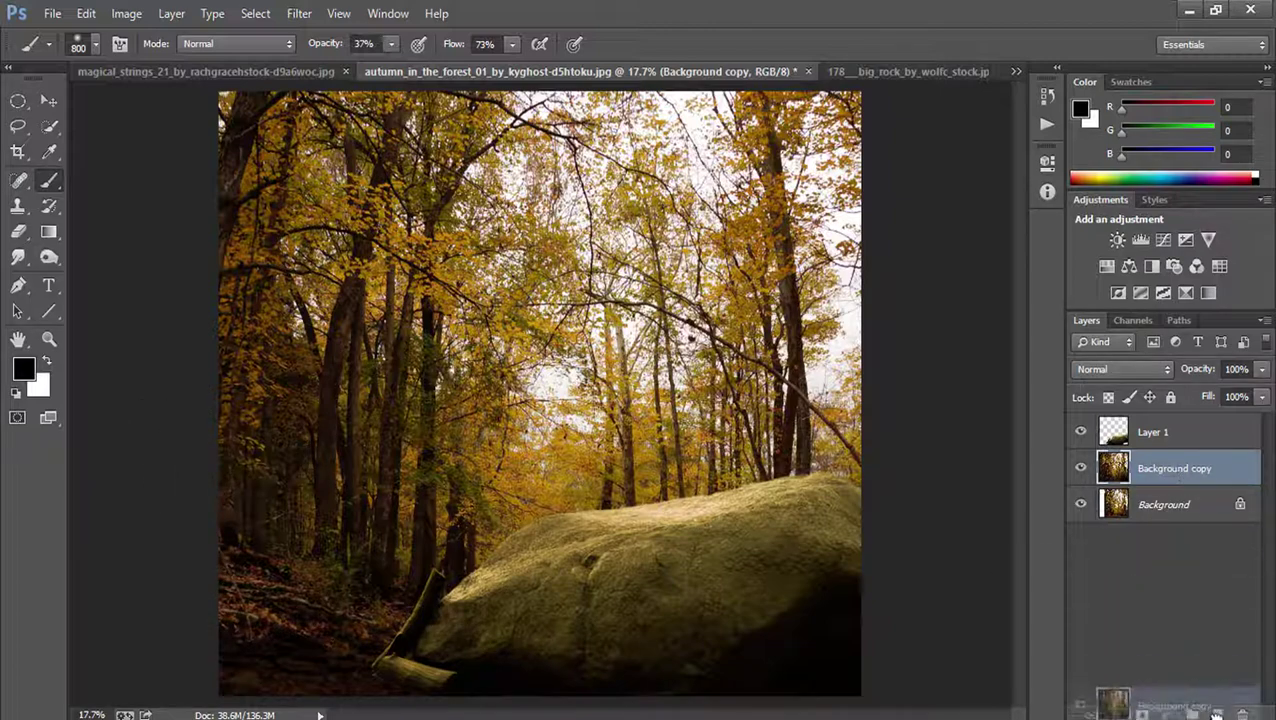
click(299, 13)
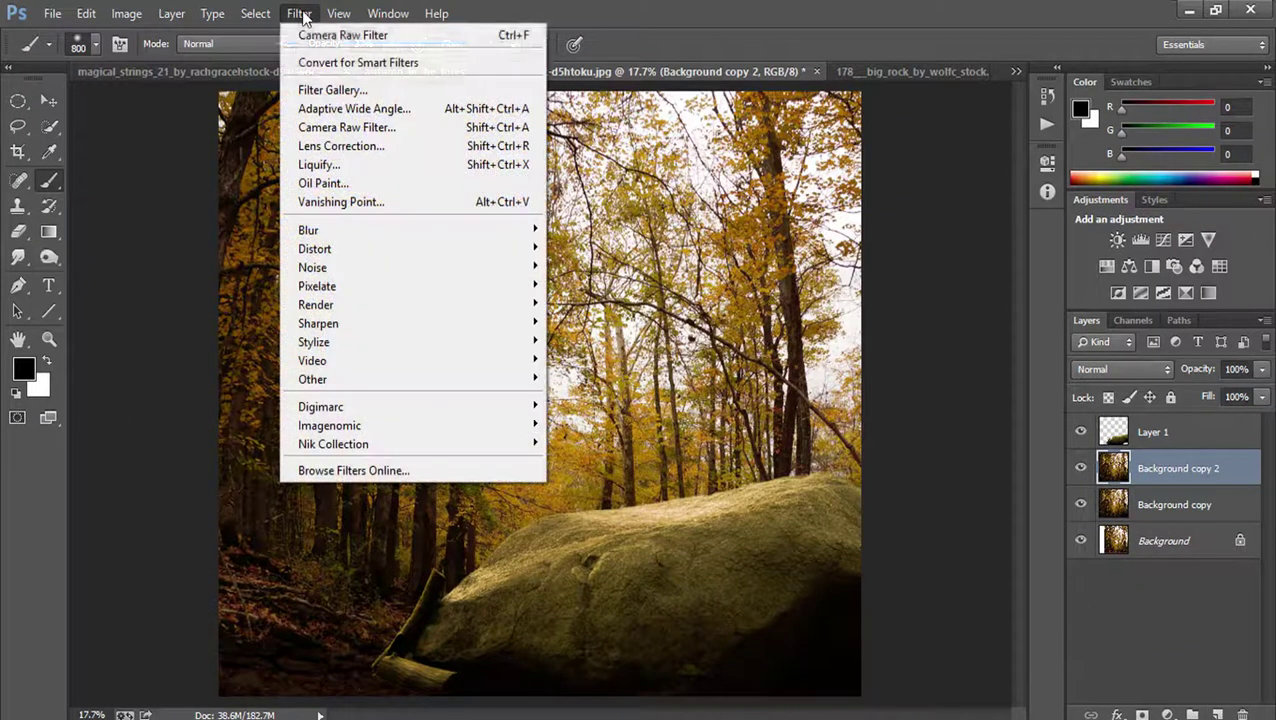
mouse_move(308, 230)
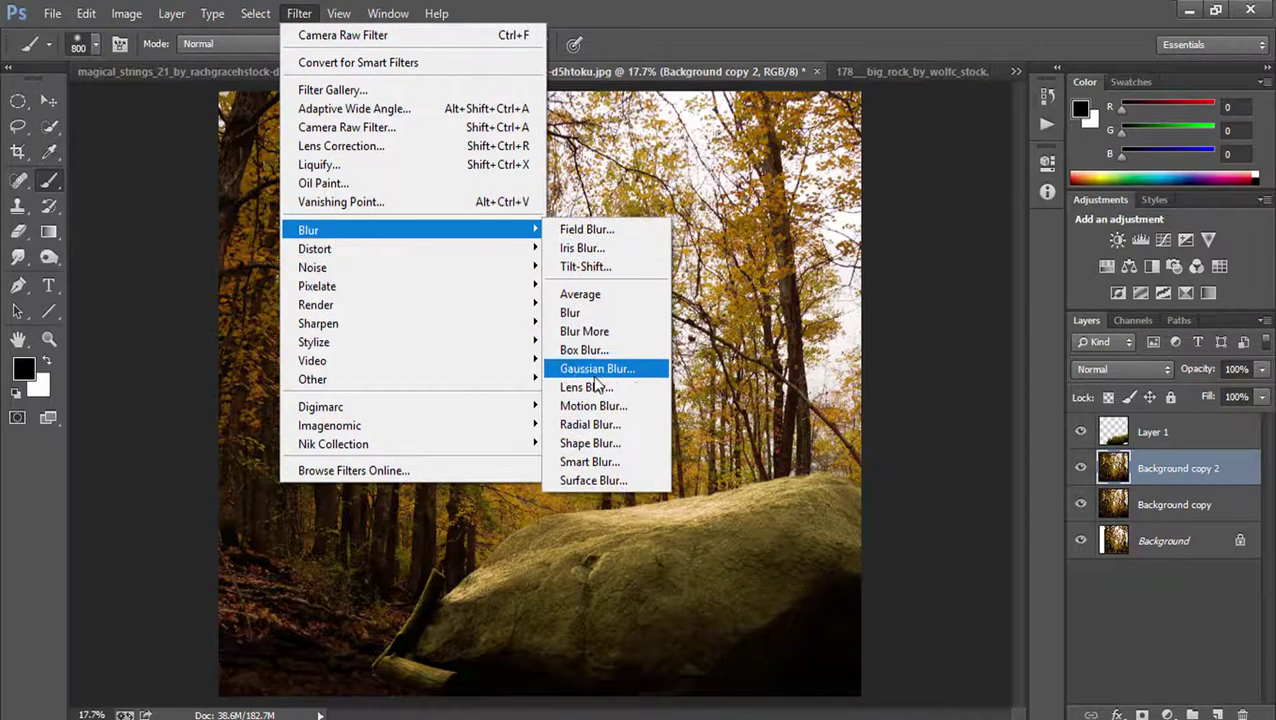
click(594, 370)
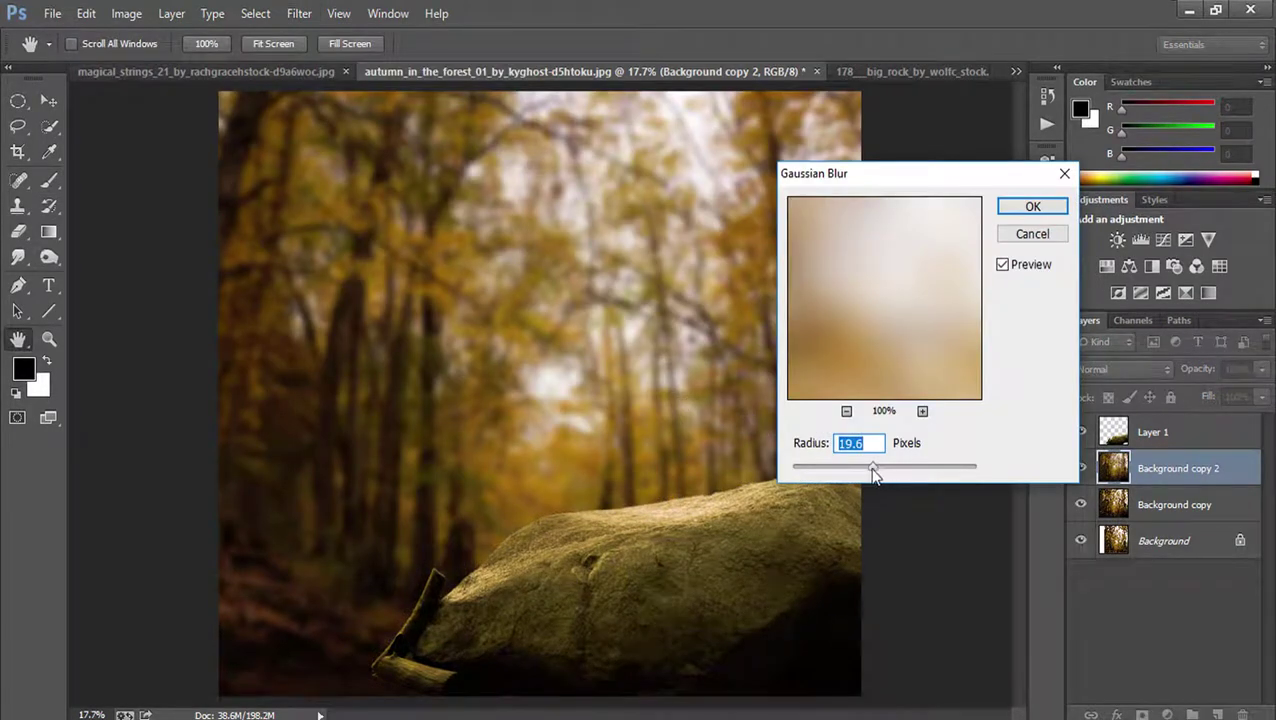
drag(873, 475, 870, 476)
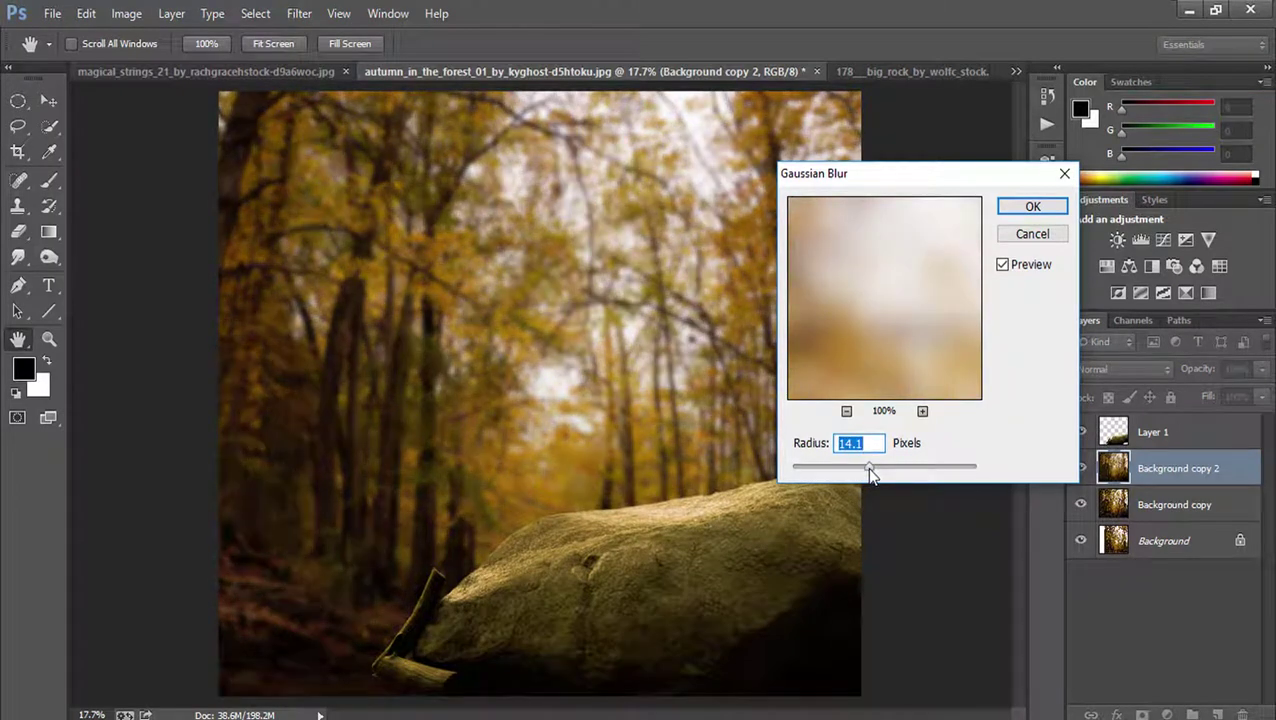
click(1019, 214)
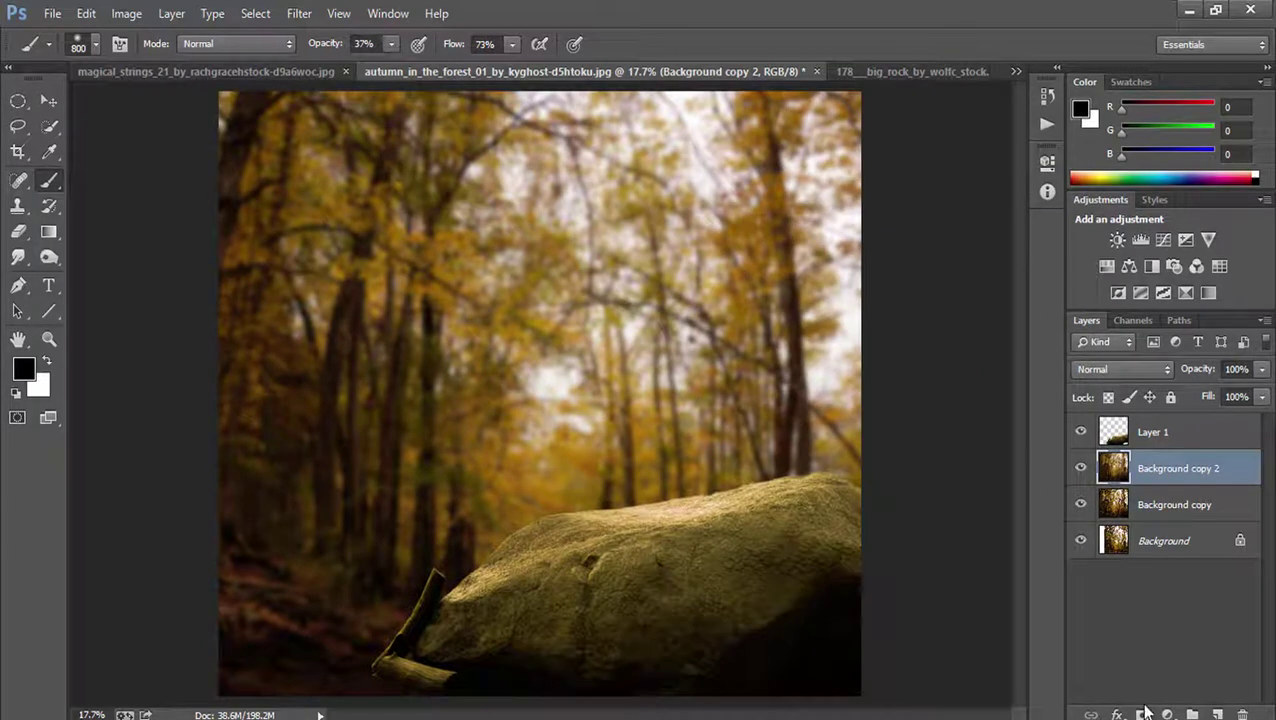
click(1143, 713)
- Draw a vertical black-to-white gradient on Background copy 2's mask so the lower forest stays sharp
click(58, 229)
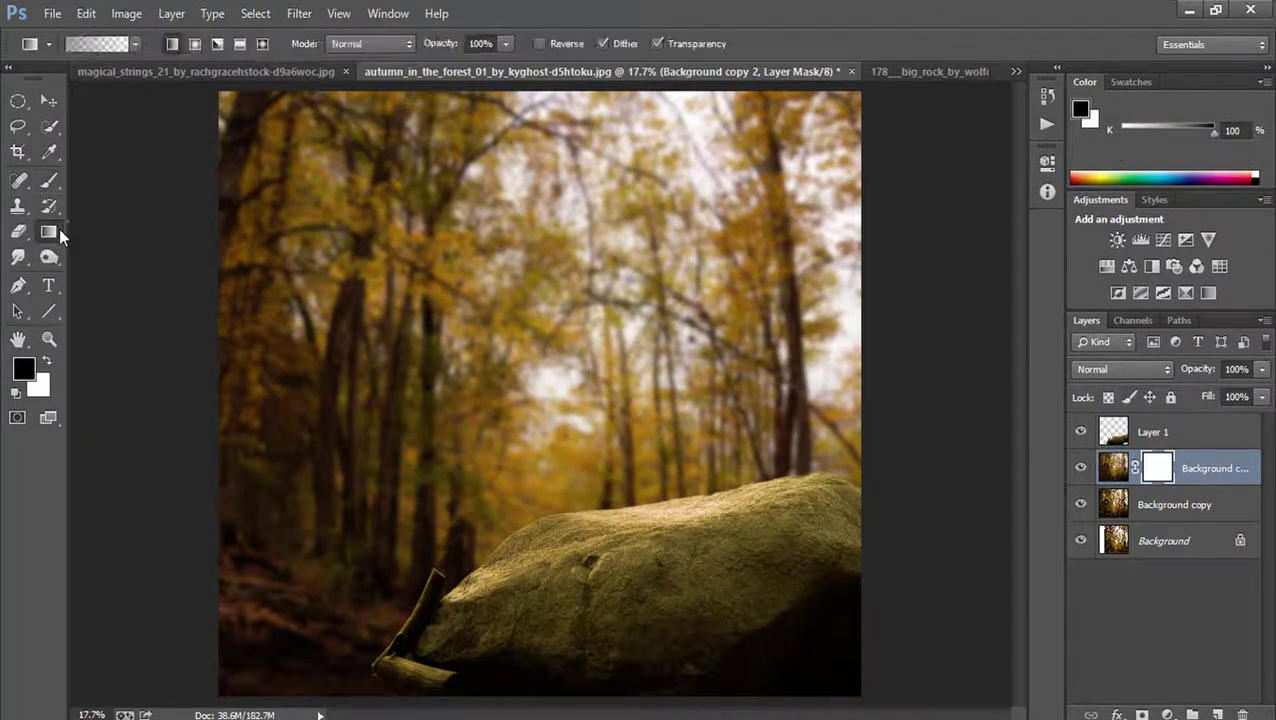
click(118, 229)
drag(528, 672, 528, 688)
drag(492, 596, 492, 688)
- Copy the masked harpist from magical_strings into the forest document, placed above Layer 1
click(201, 76)
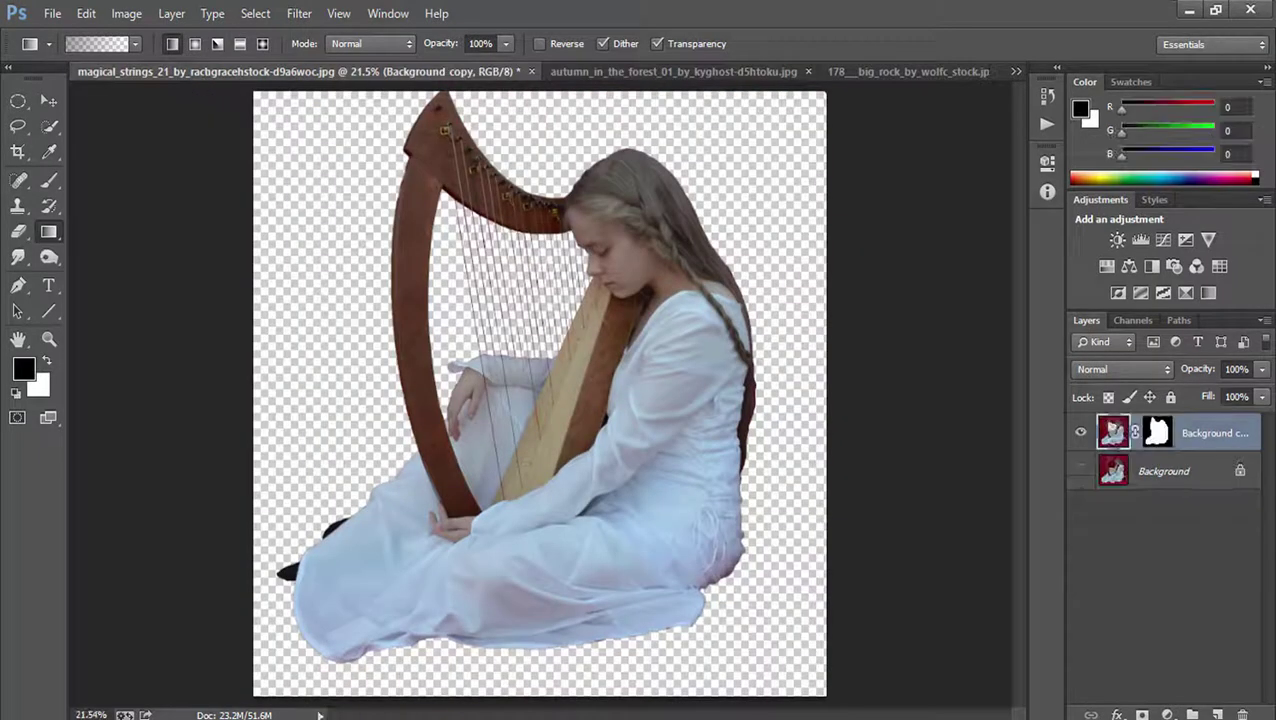
click(49, 102)
click(1081, 471)
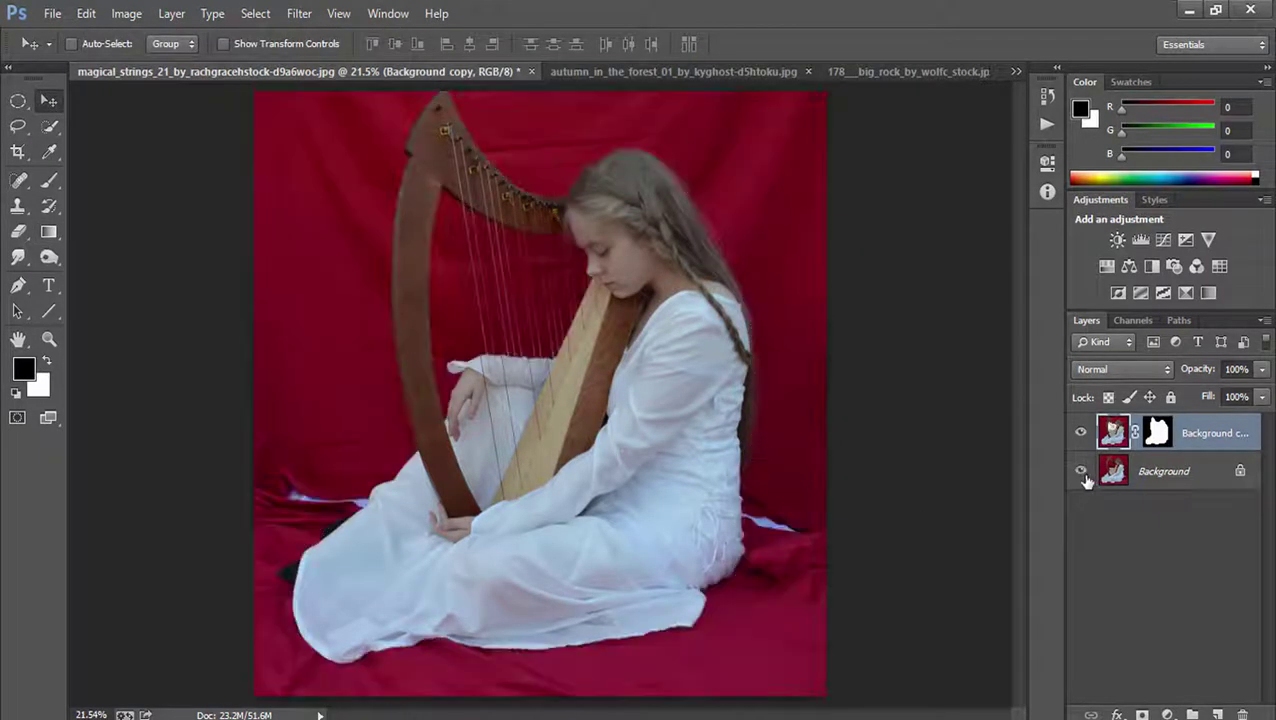
click(1081, 471)
click(1081, 471)
click(1081, 471)
mouse_move(580, 410)
mouse_down()
mouse_move(607, 90)
mouse_move(534, 470)
mouse_move(620, 360)
mouse_up()
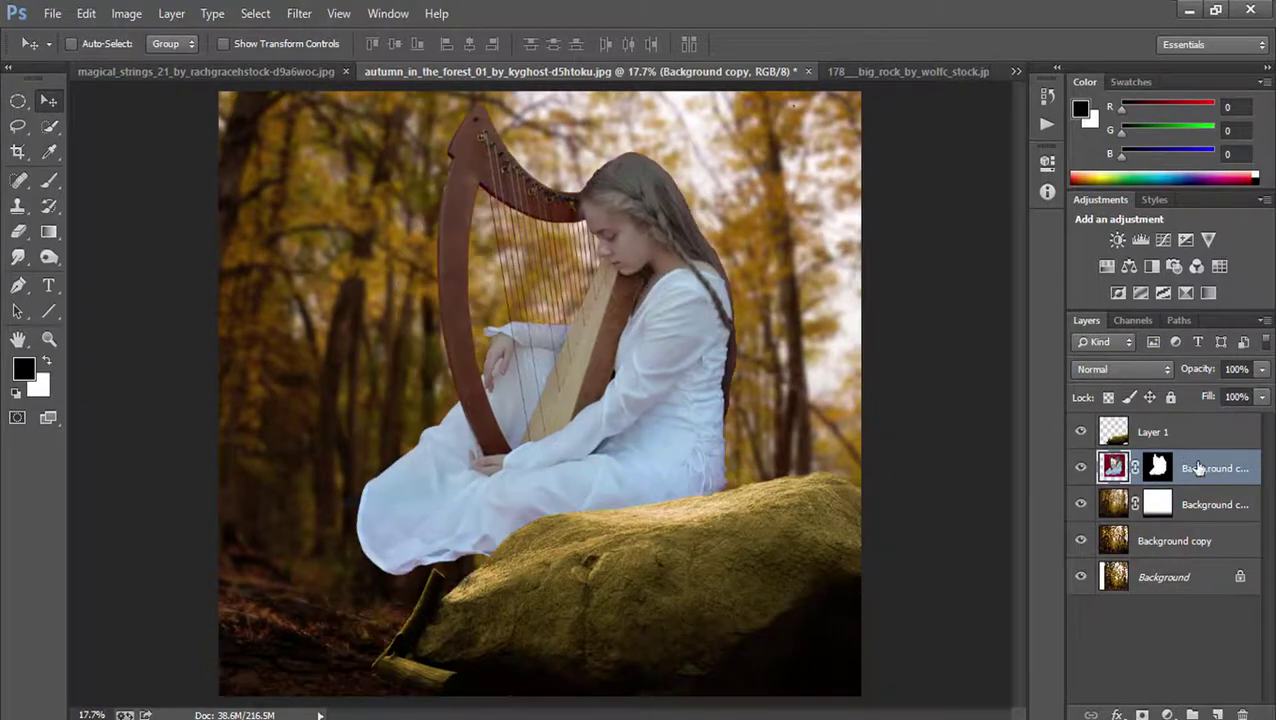
drag(1199, 468, 1205, 432)
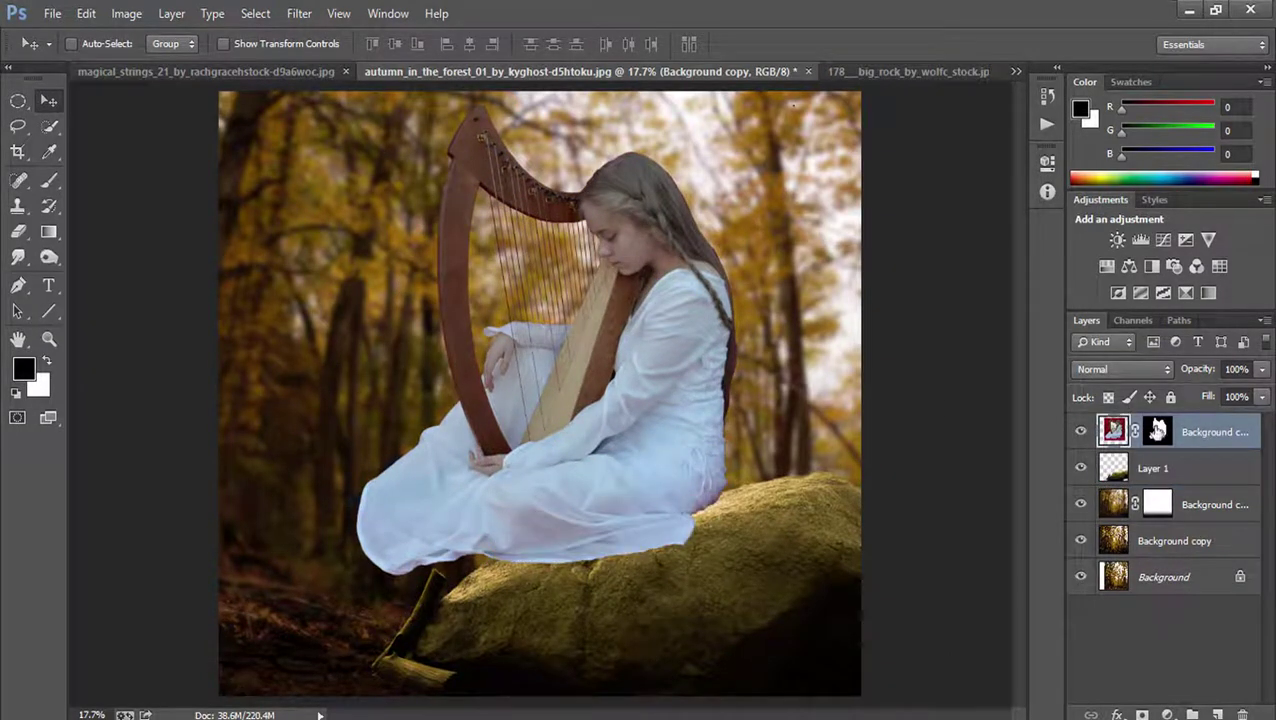
- Free-transform the harpist to 54.95% scale and -6.15° rotation, positioned on top of the boulder
key(ctrl+t)
drag(762, 587, 728, 532)
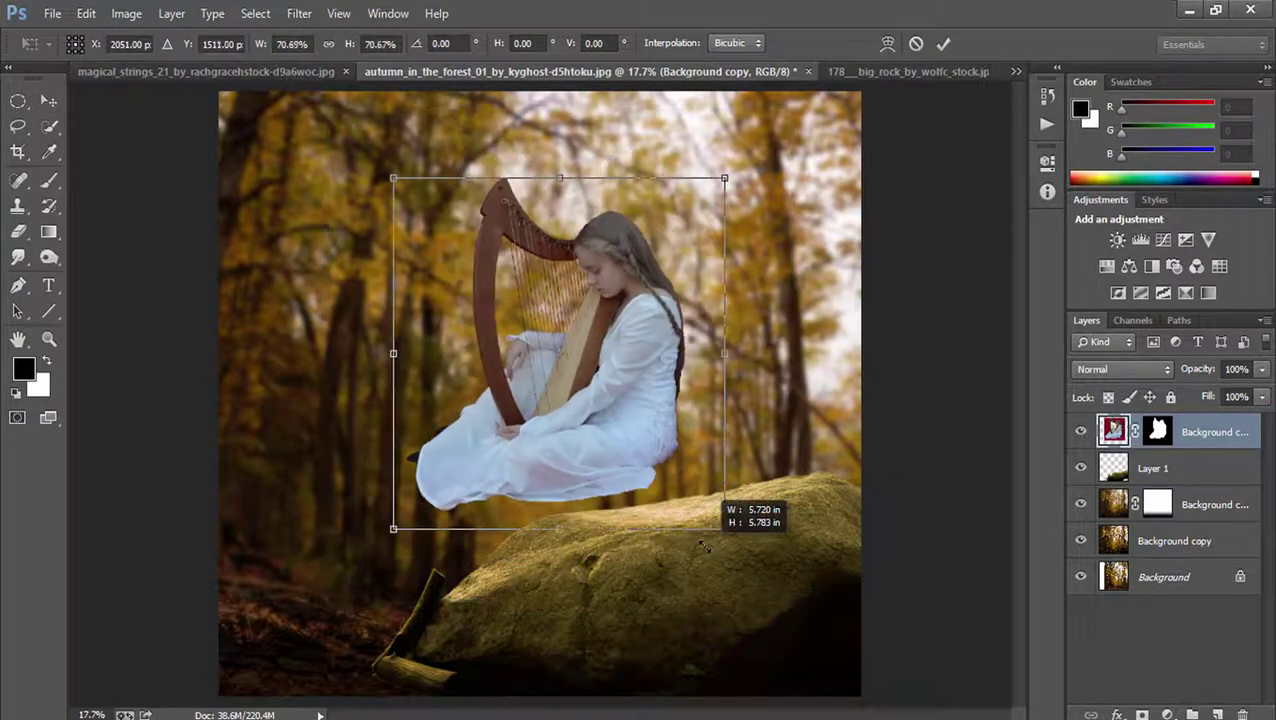
drag(601, 397, 713, 436)
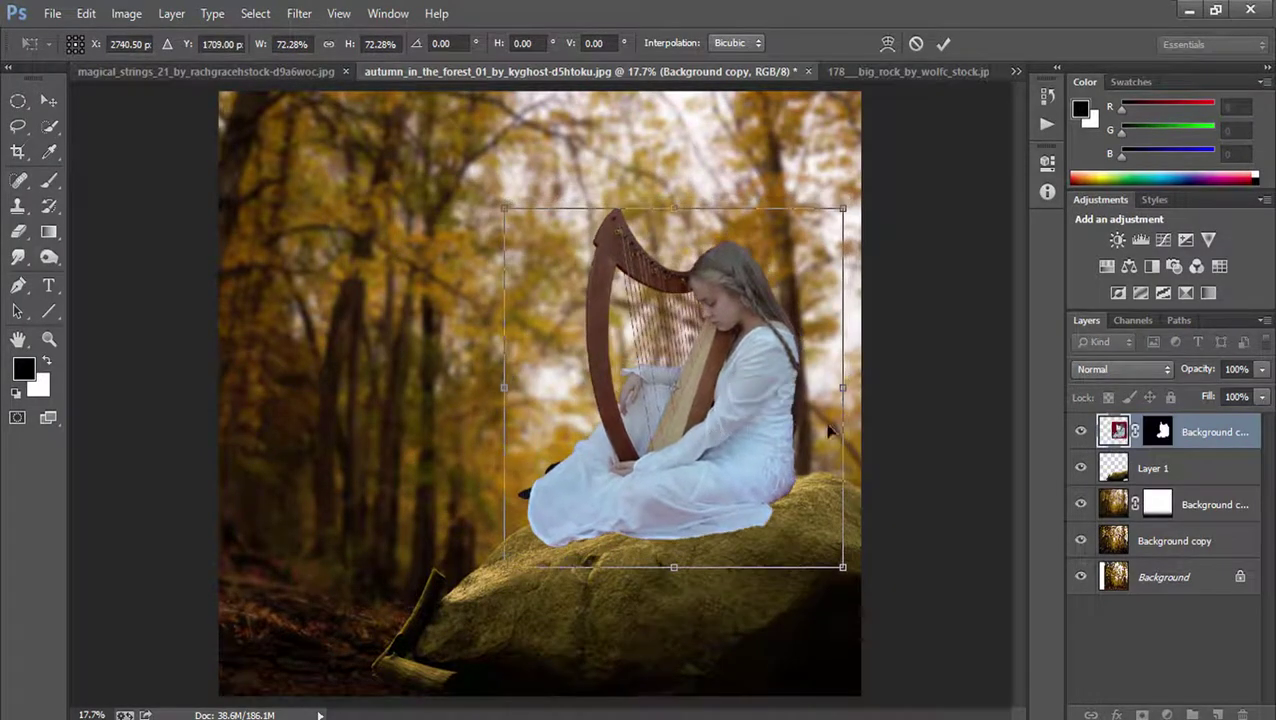
drag(899, 410, 908, 378)
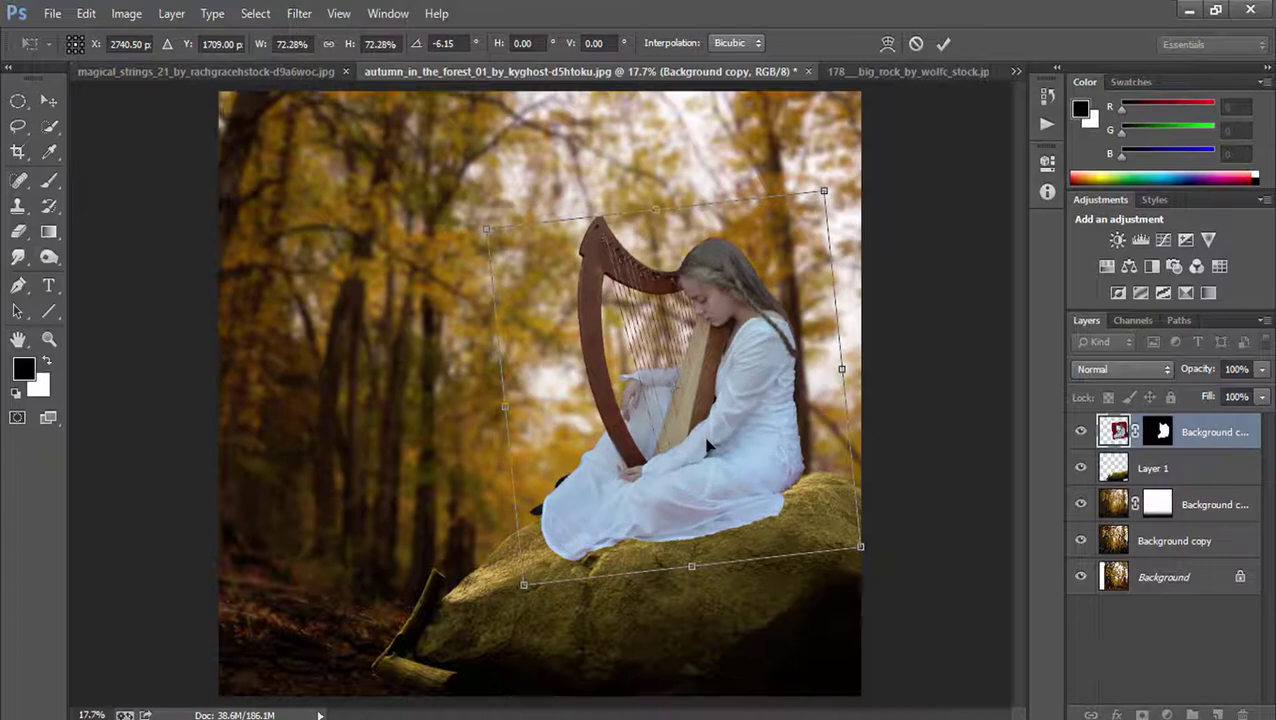
drag(706, 445, 706, 429)
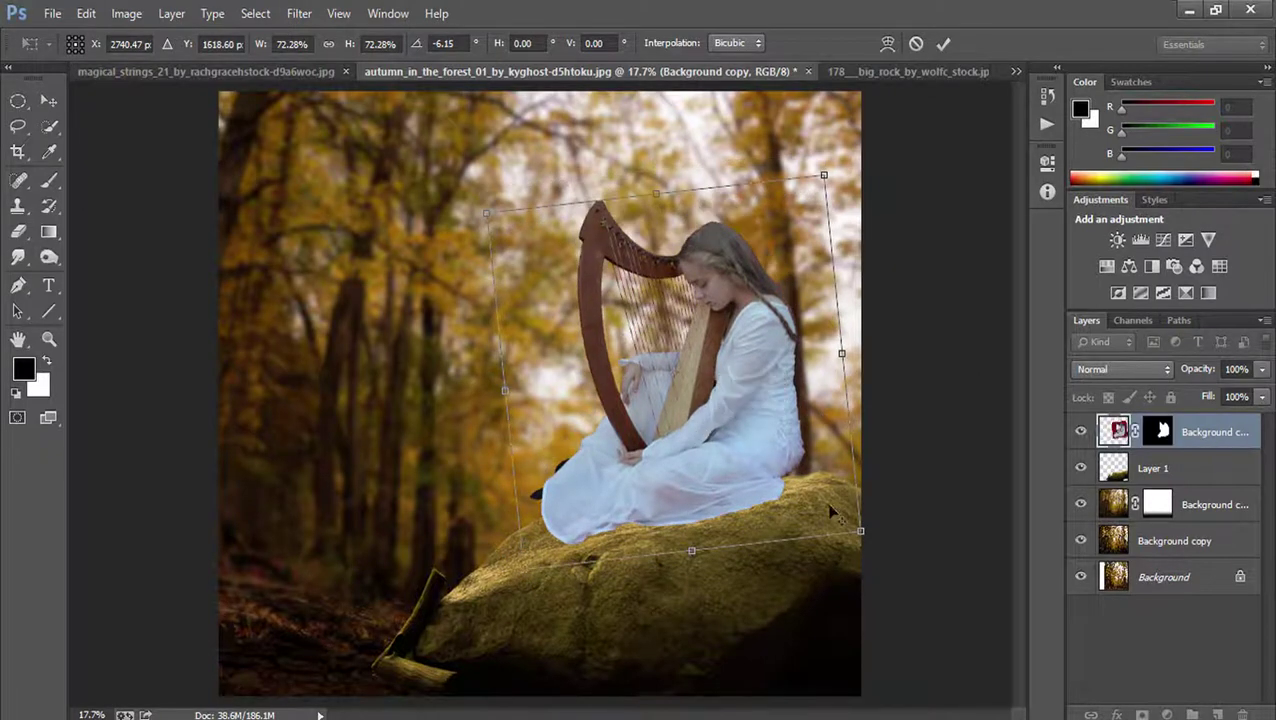
drag(859, 530, 815, 494)
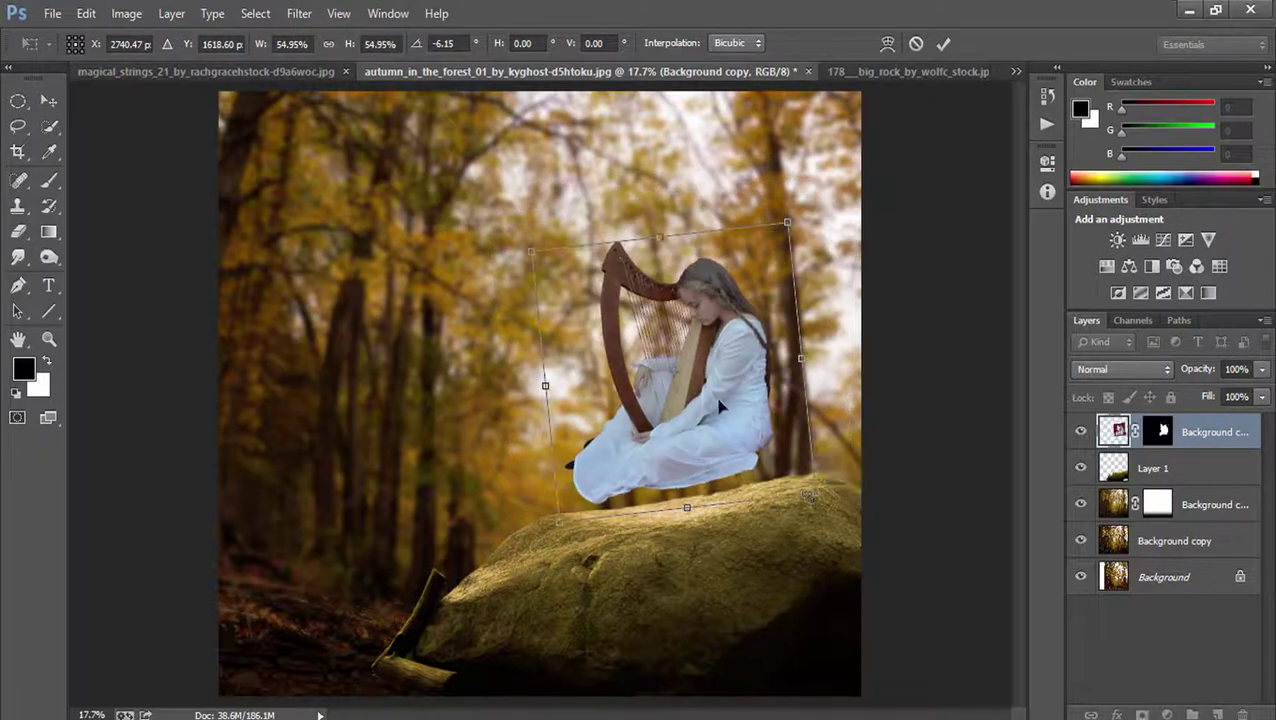
mouse_move(724, 409)
mouse_down()
mouse_move(706, 450)
mouse_move(716, 456)
mouse_up()
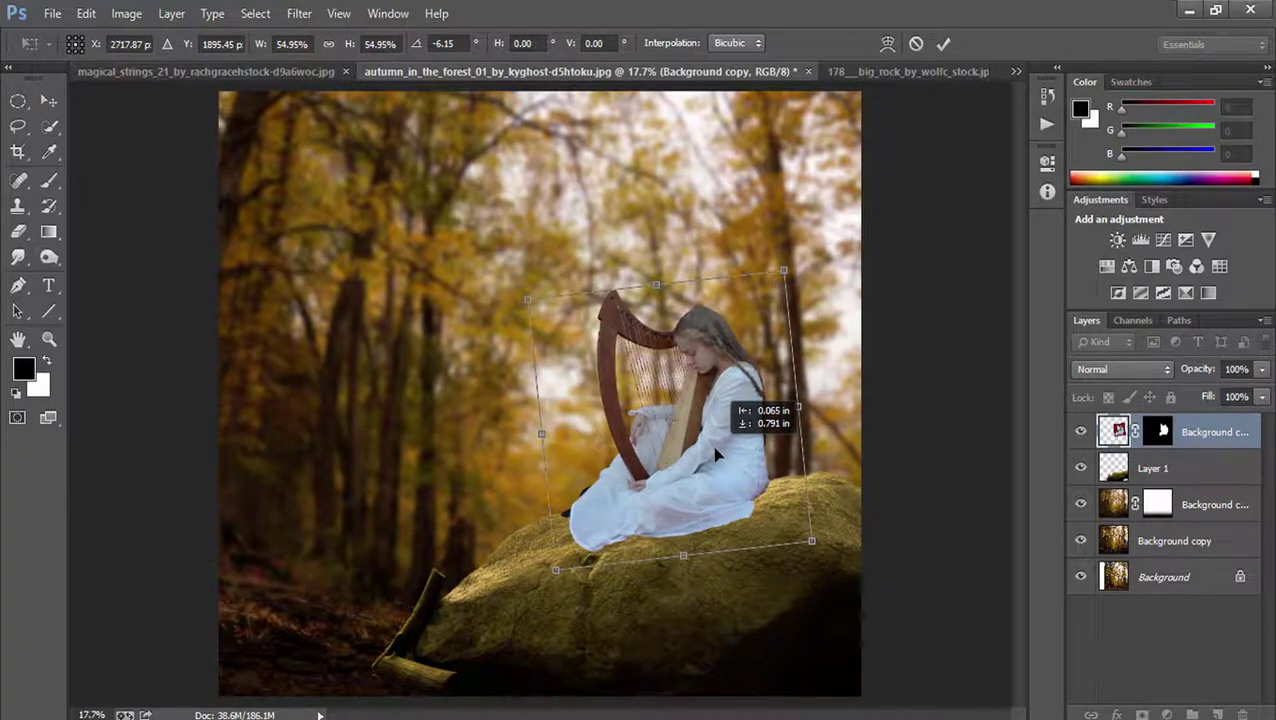
drag(716, 456, 723, 455)
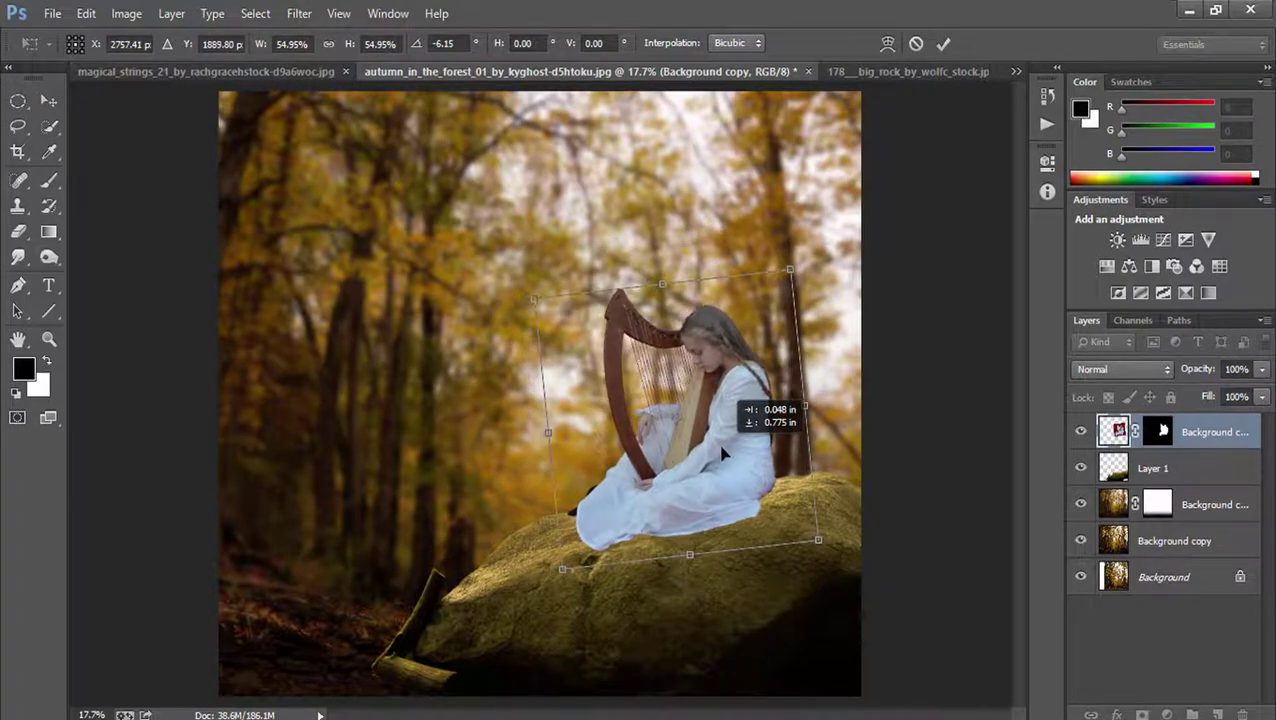
key(Return)
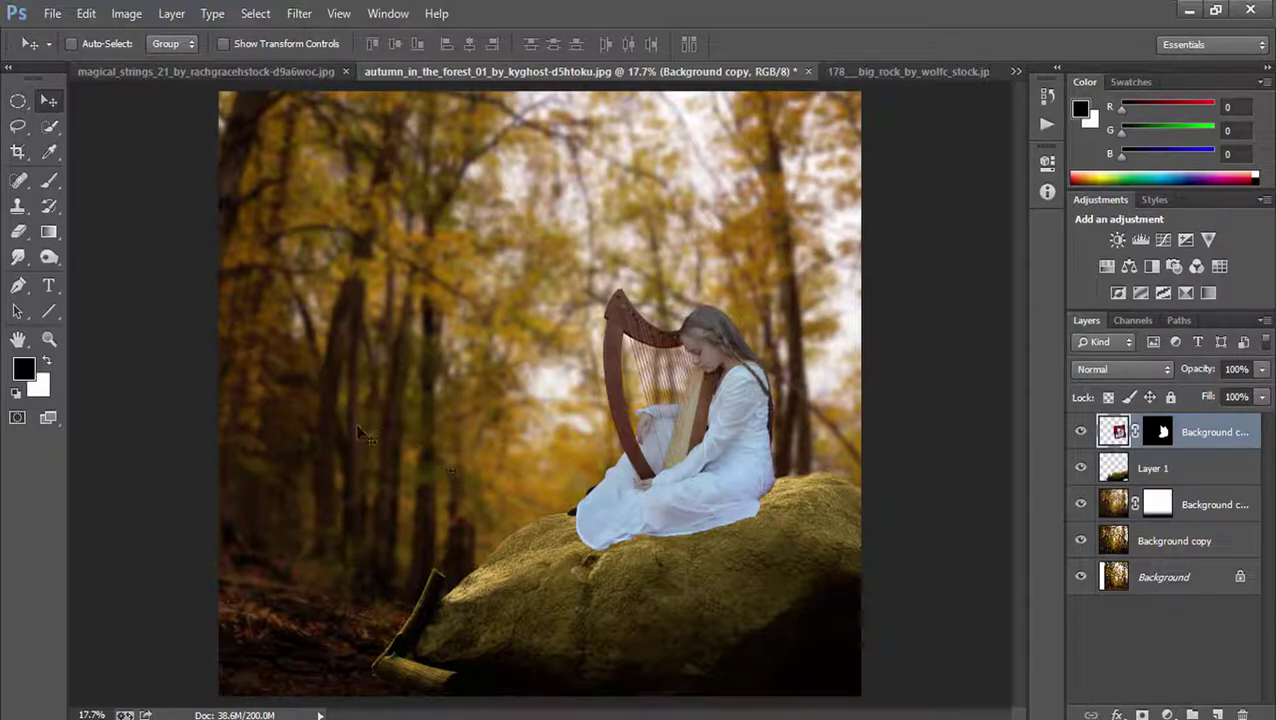
- Add a new Layer 2 above Layer 1 and zoom in on the dress hem
click(49, 180)
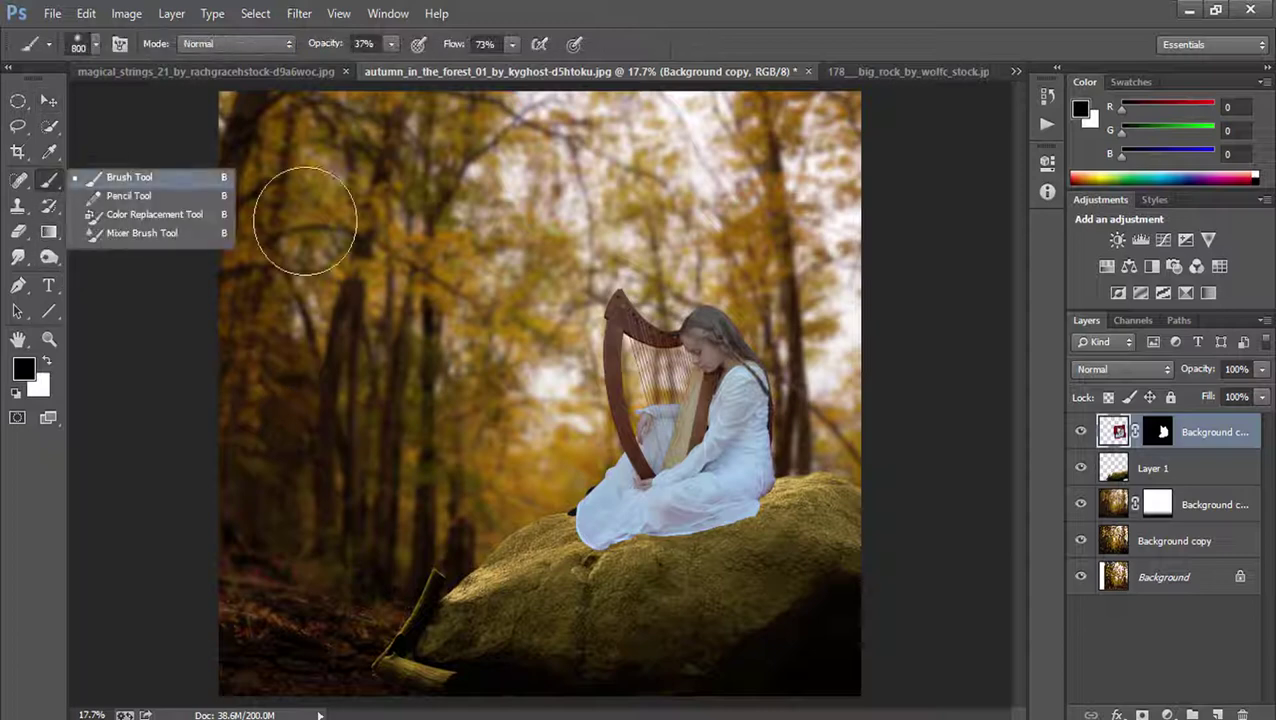
click(1203, 482)
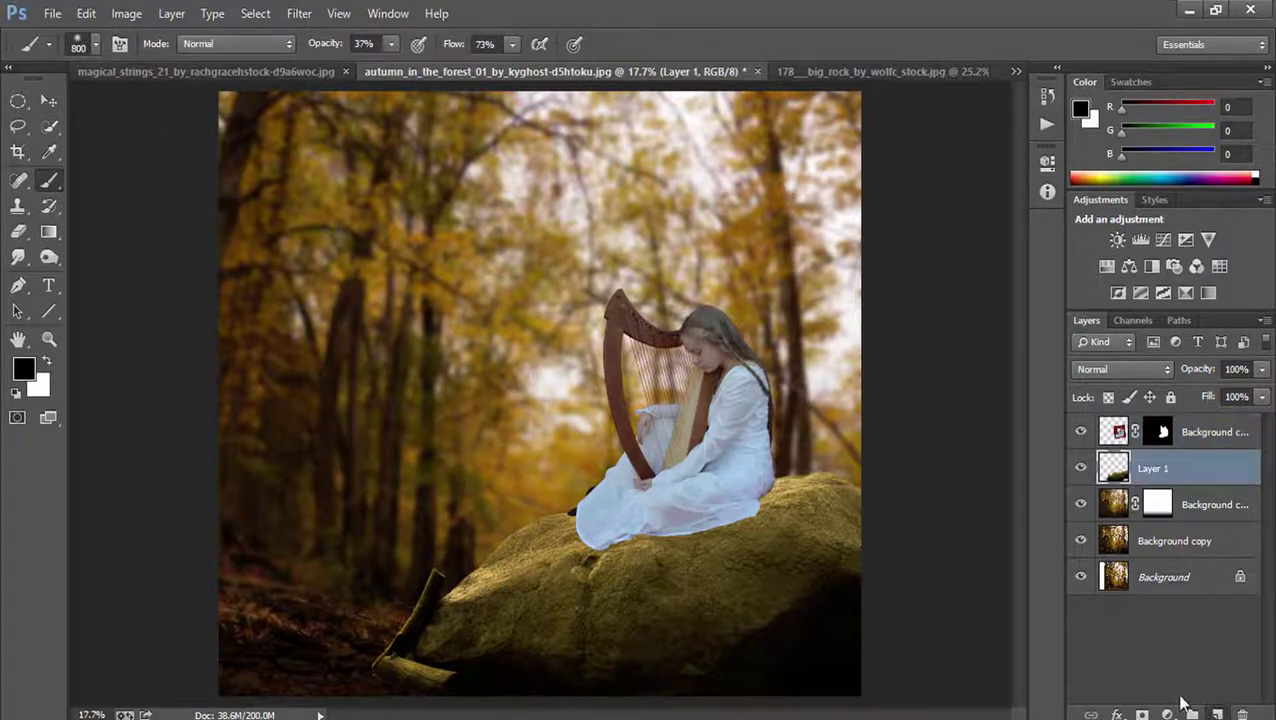
click(1217, 714)
key(z)
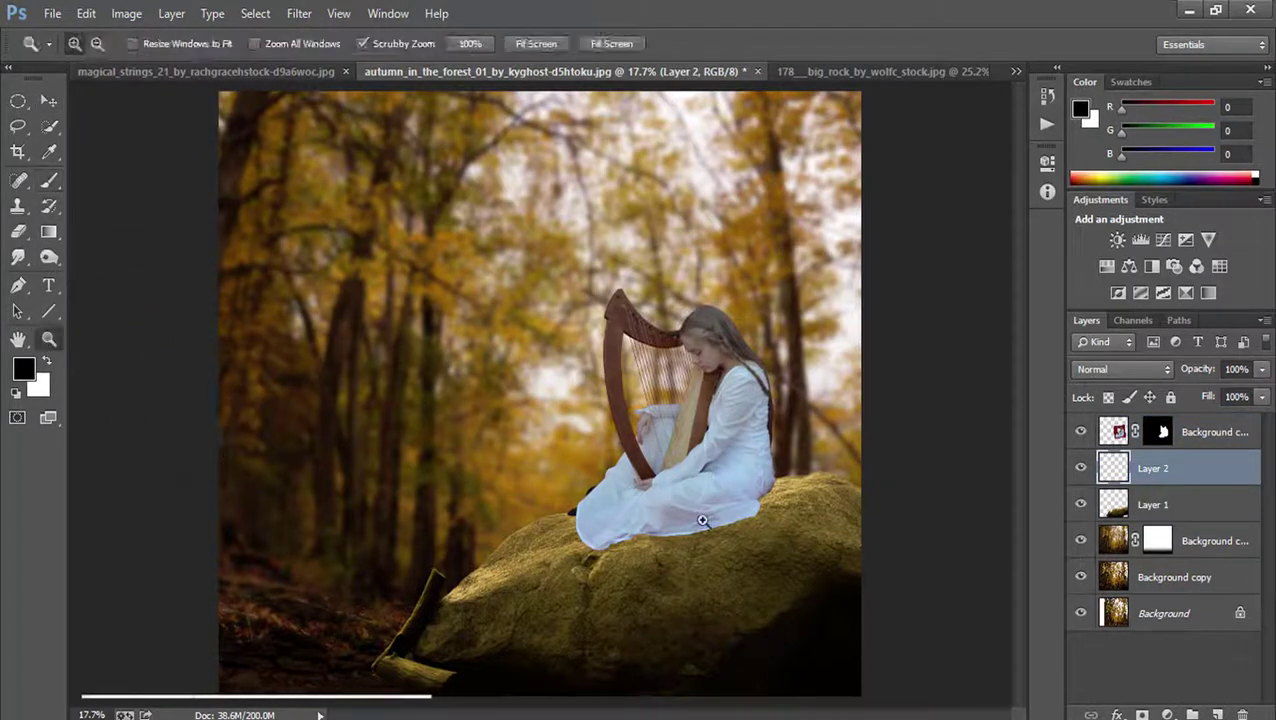
drag(702, 520, 812, 535)
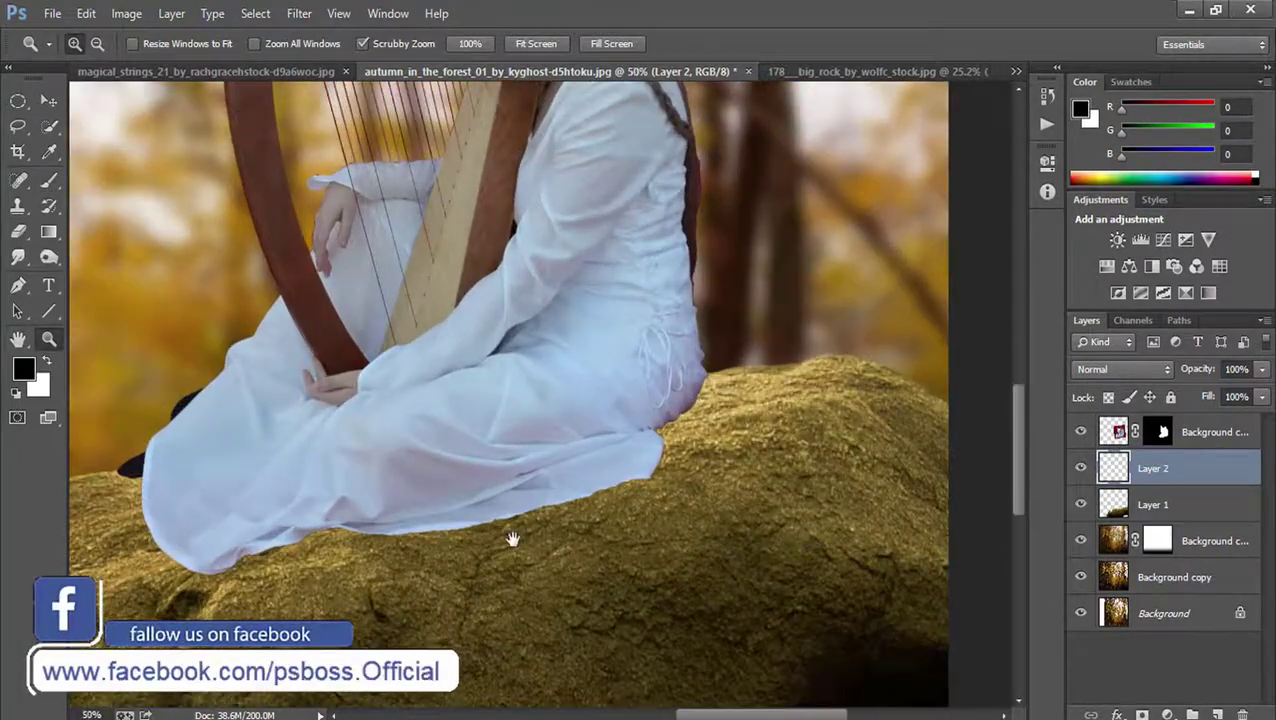
drag(512, 540, 658, 484)
- Paint black shadow along the dress hem at 99% opacity, then soften it at 50%
click(49, 180)
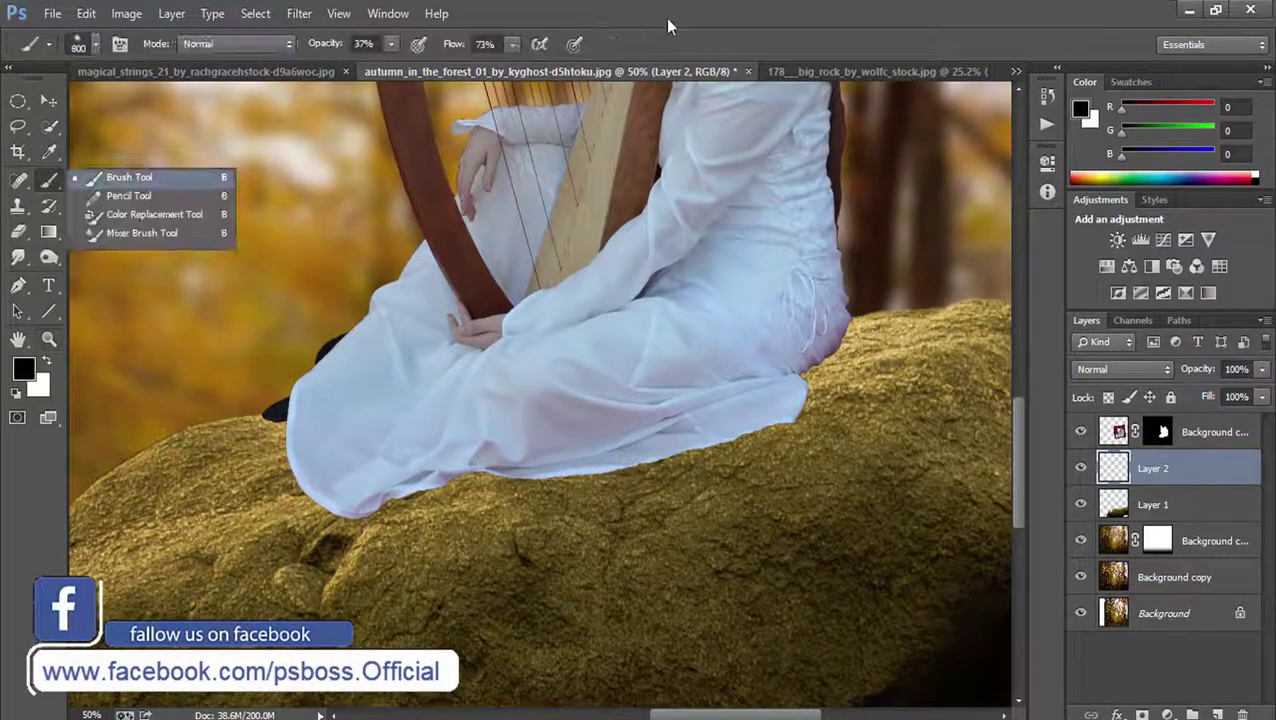
click(578, 90)
drag(307, 49, 339, 47)
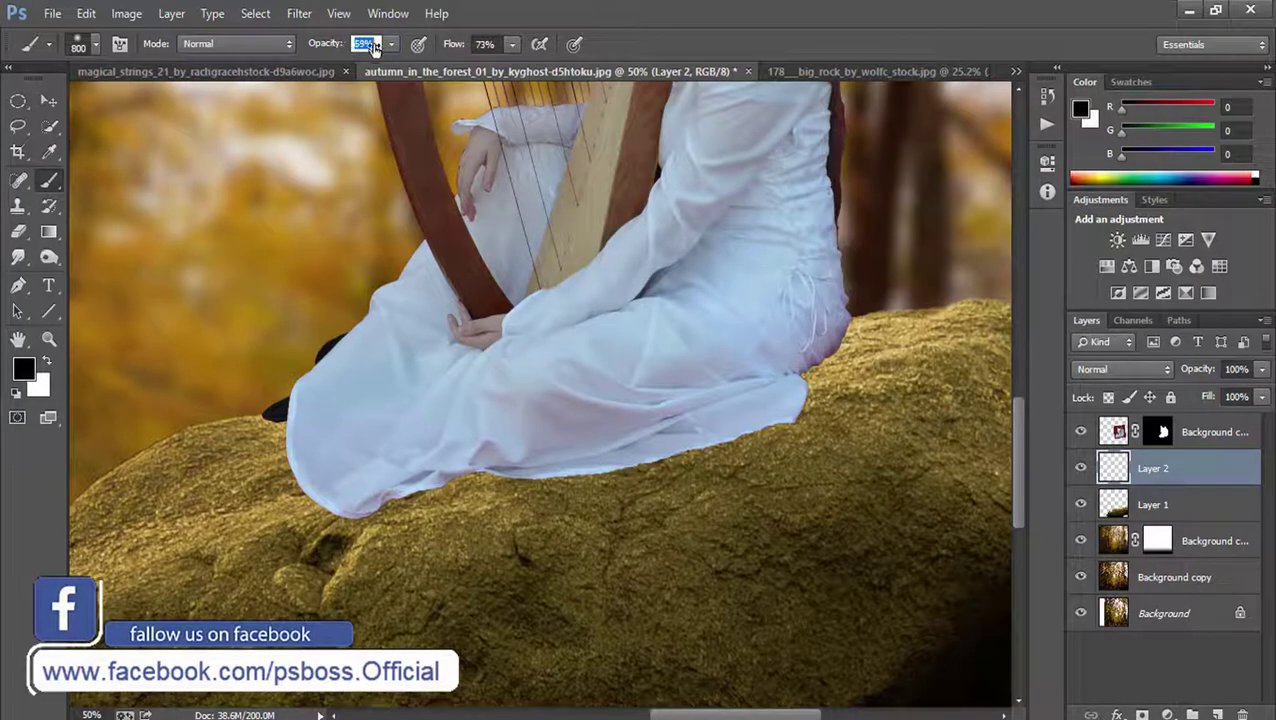
text(99)
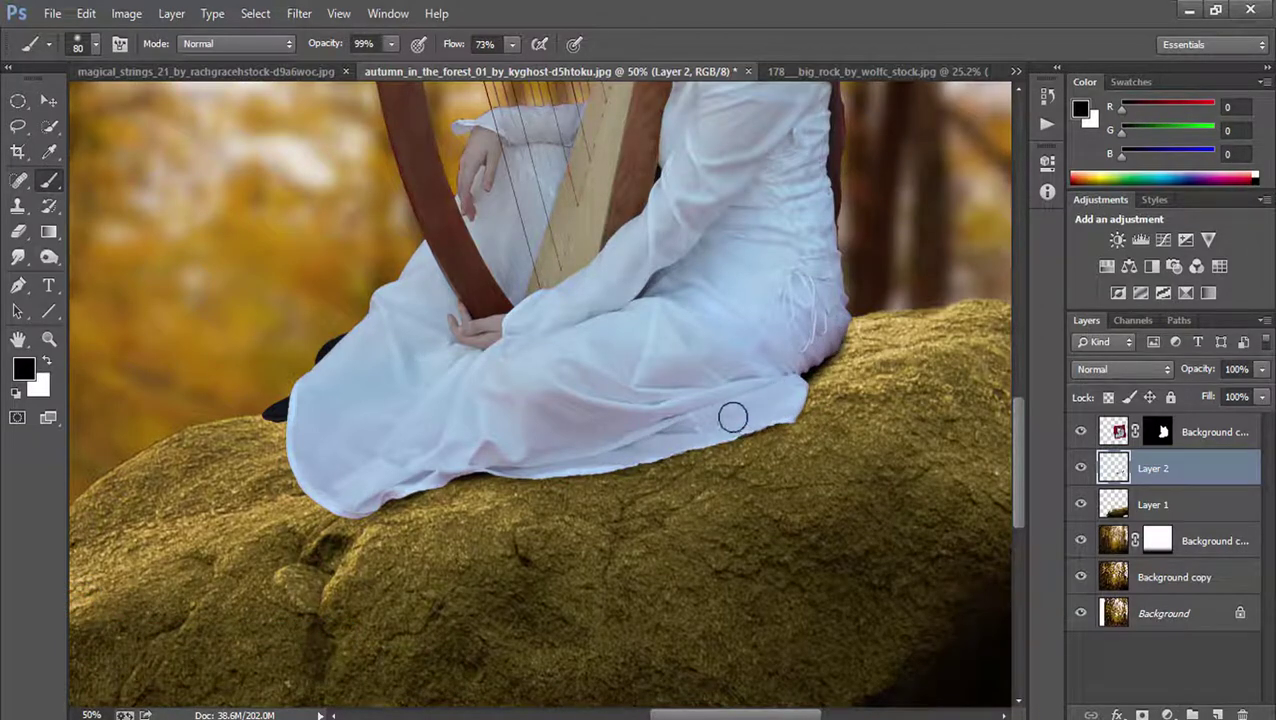
mouse_move(732, 416)
mouse_down()
mouse_move(681, 427)
mouse_move(686, 418)
mouse_move(709, 424)
mouse_move(629, 450)
mouse_up()
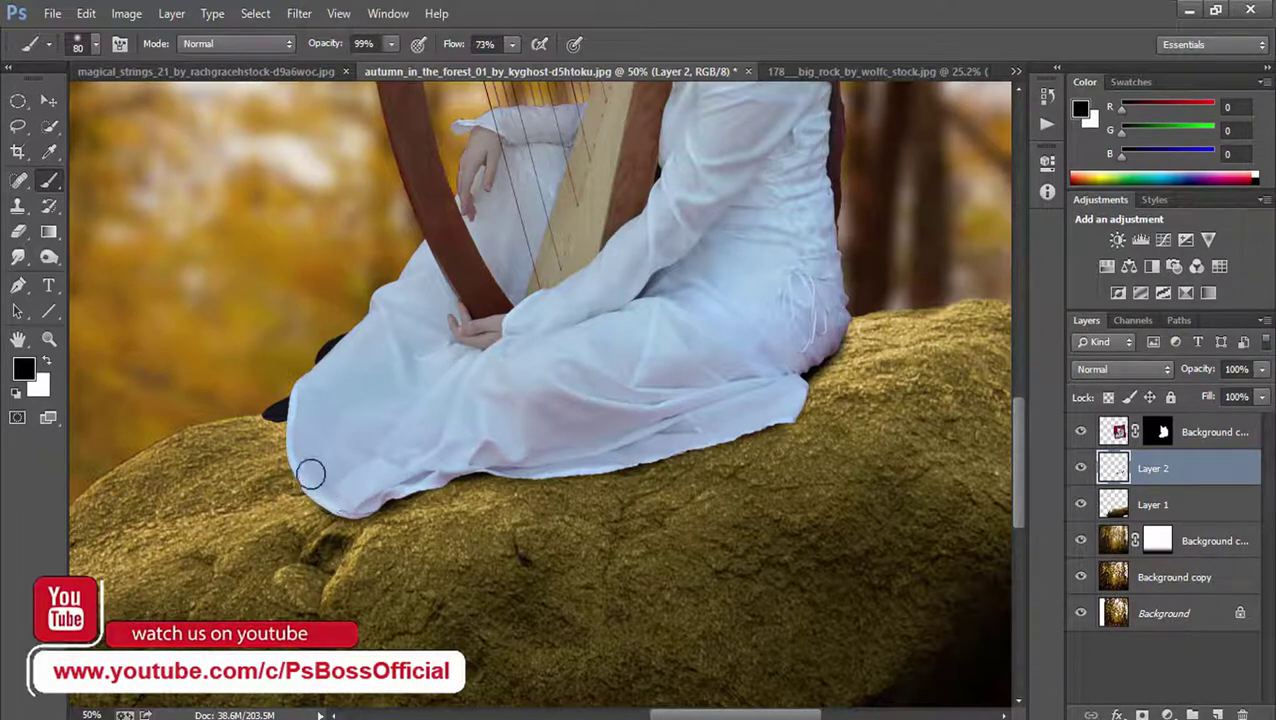
click(310, 474)
drag(335, 50, 288, 50)
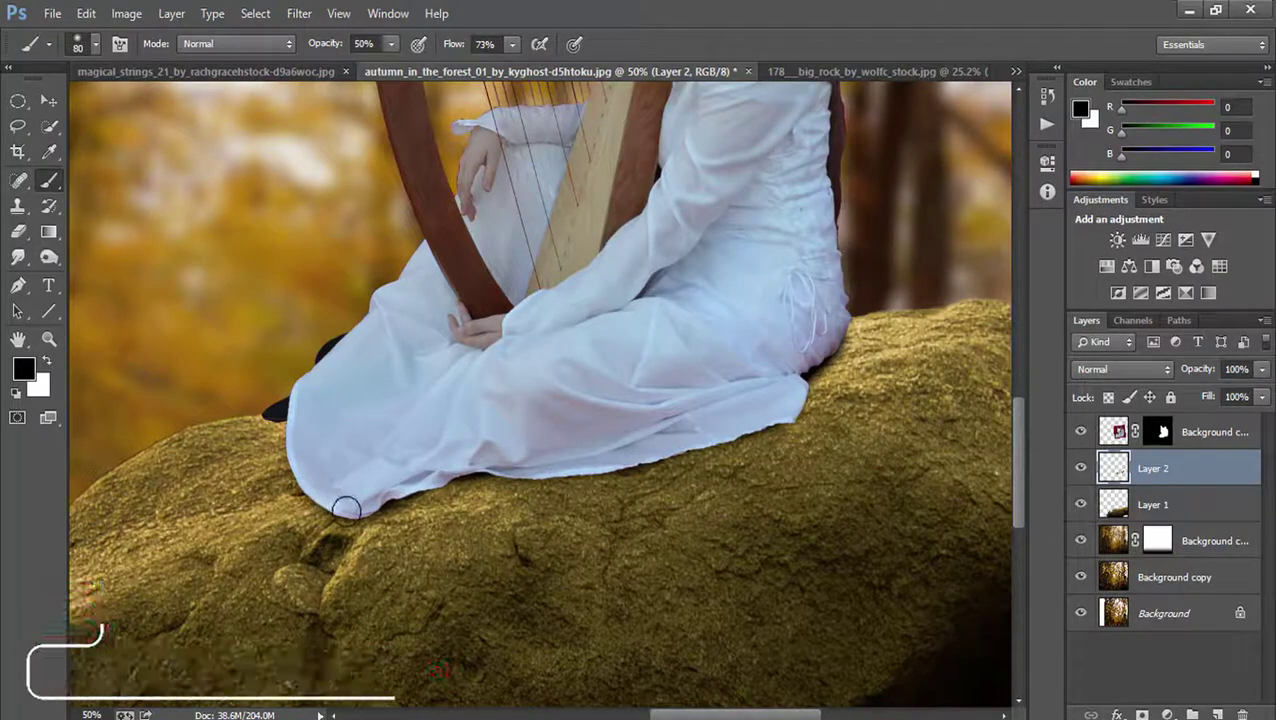
mouse_move(363, 505)
mouse_down()
mouse_move(333, 458)
mouse_move(366, 419)
mouse_up()
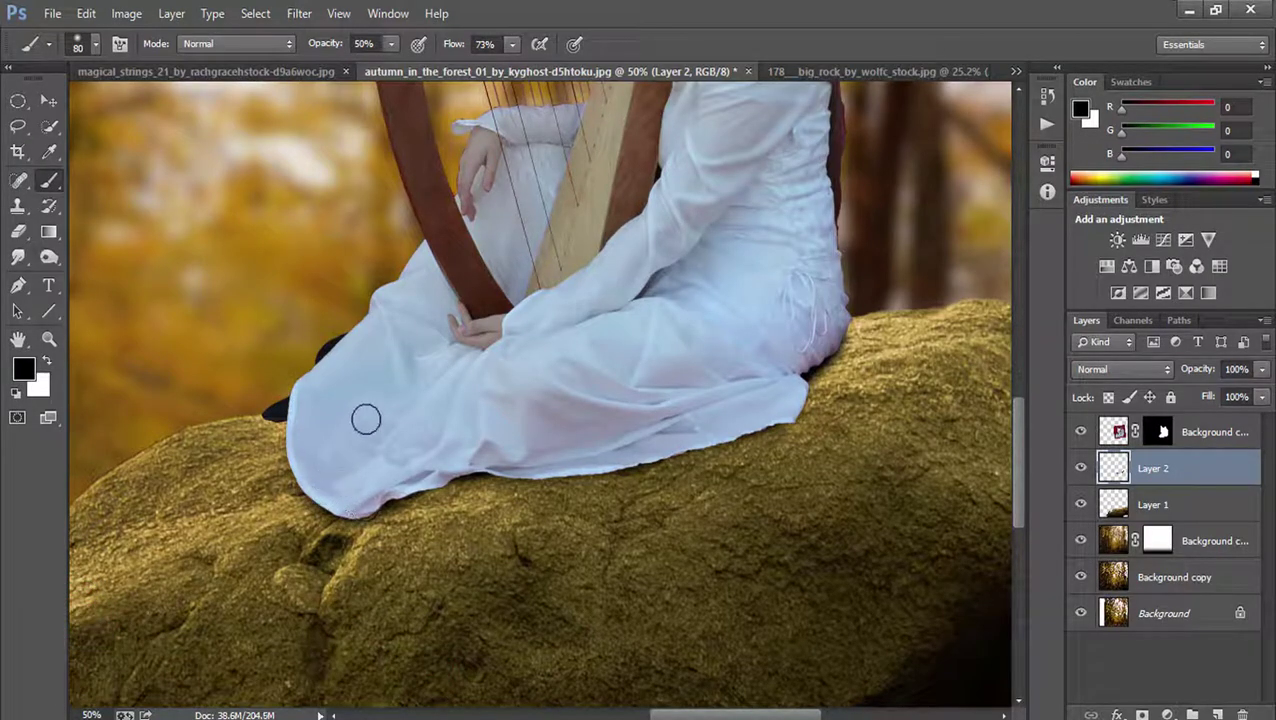
key(ctrl+0)
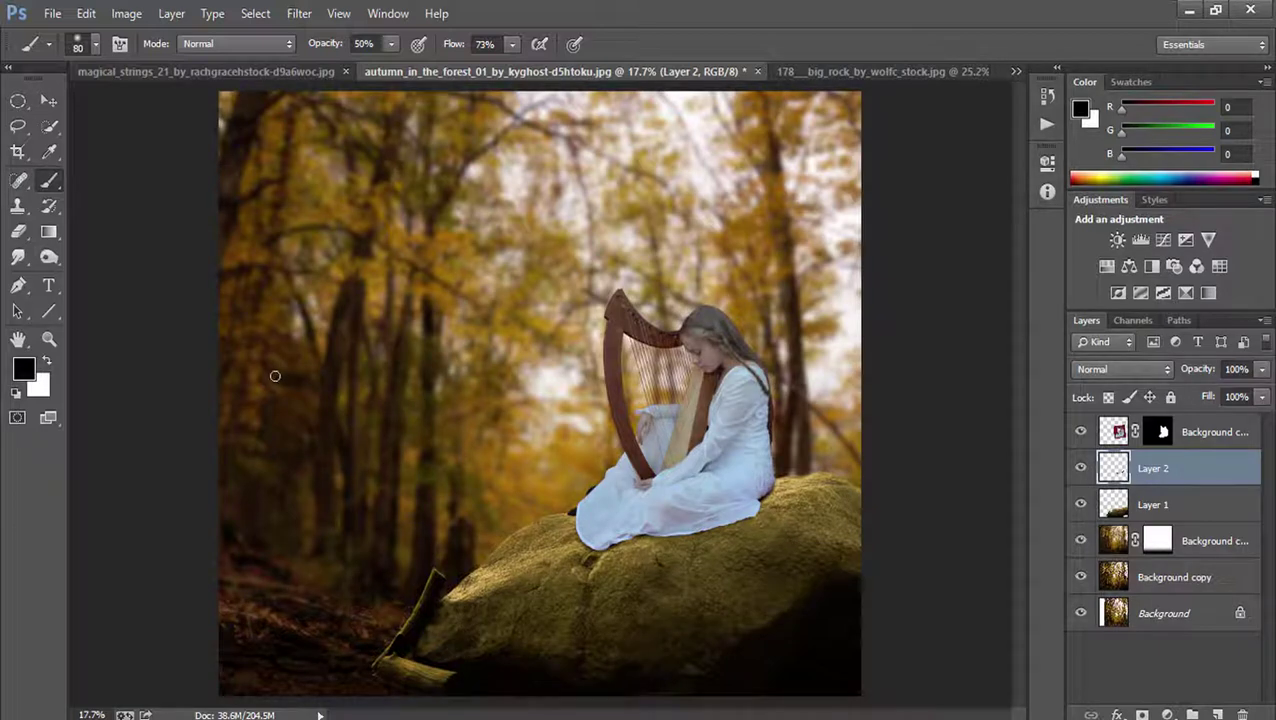
- Zoom in and brush black shadow on Layer 2 where the dress meets the rock
click(49, 339)
click(544, 528)
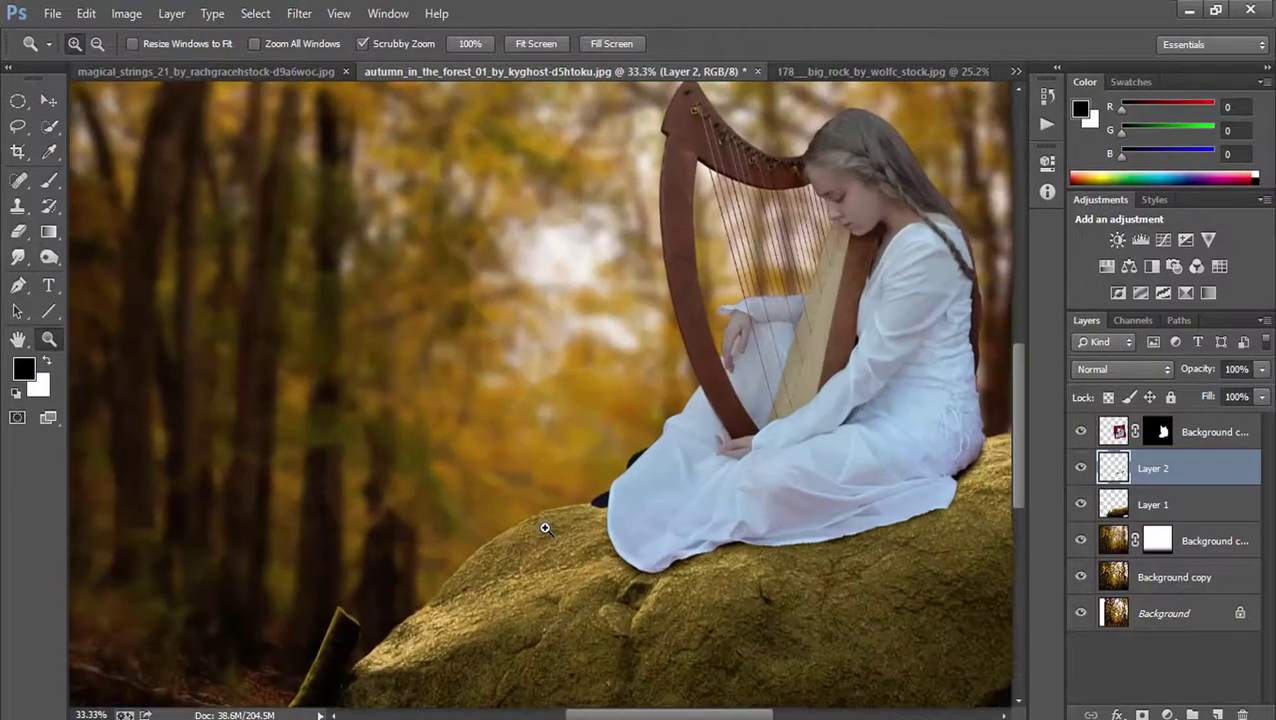
click(544, 528)
click(530, 472)
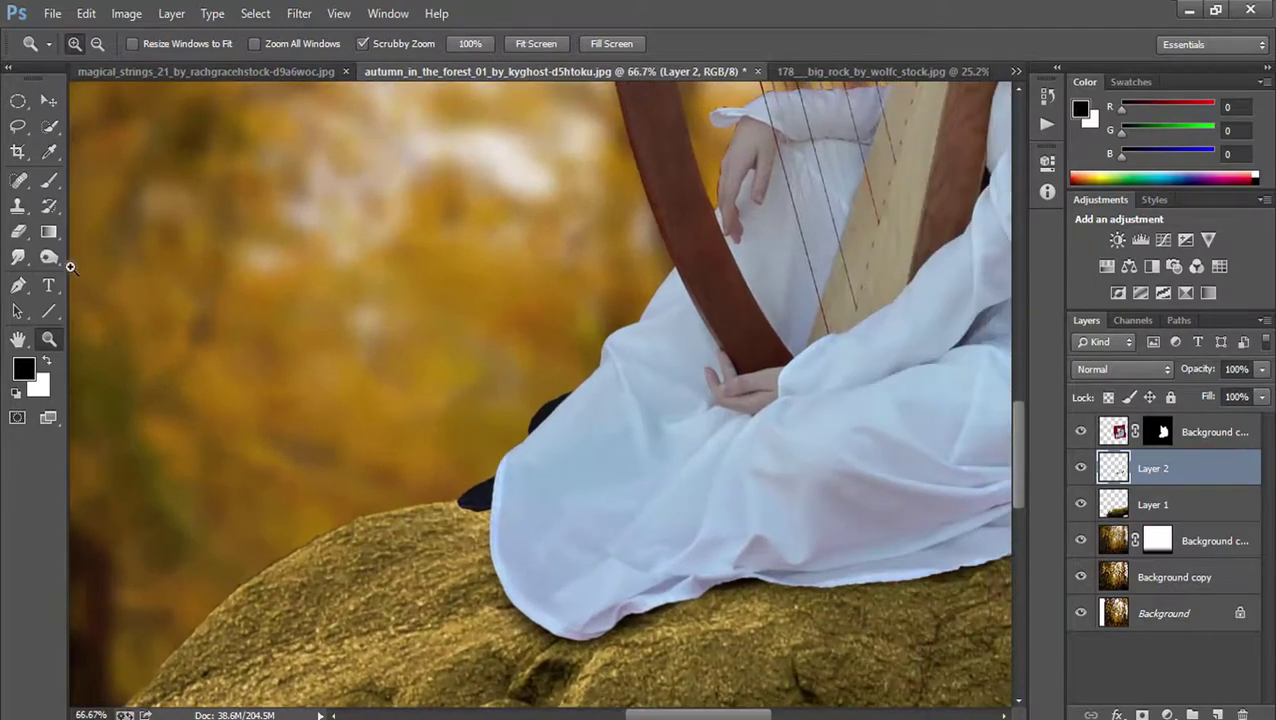
right_click(43, 181)
click(110, 179)
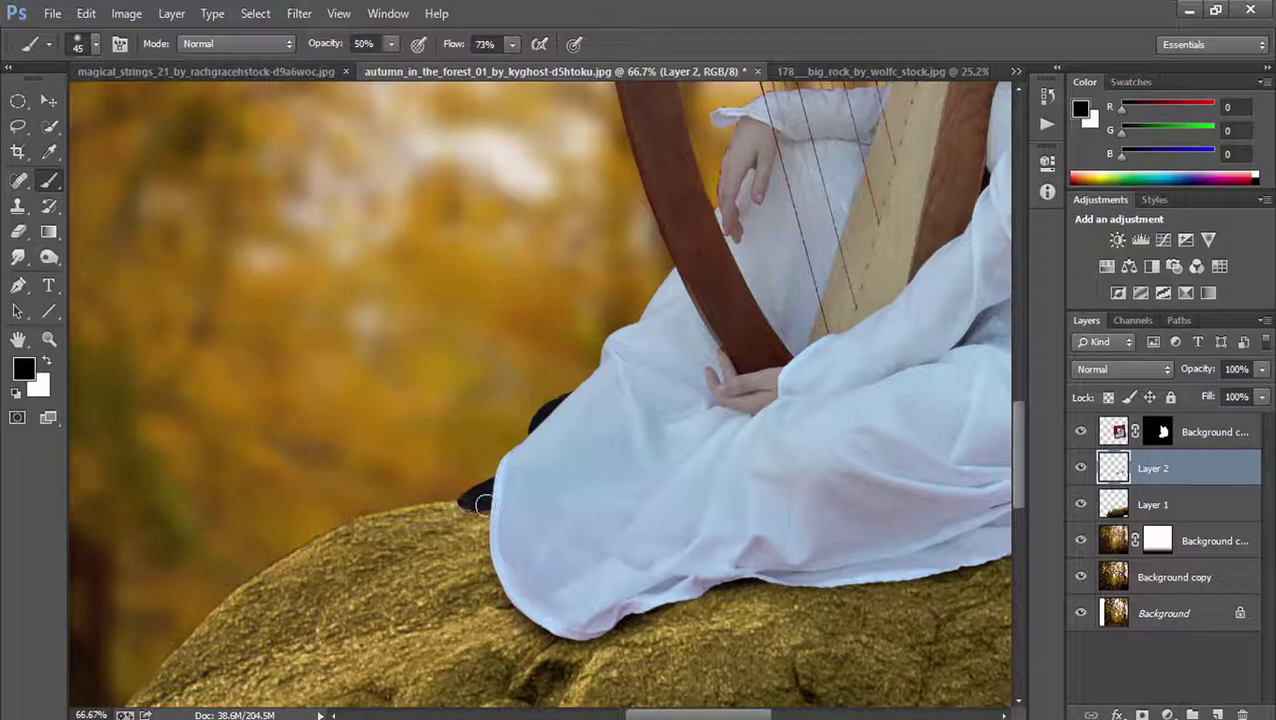
click(450, 503)
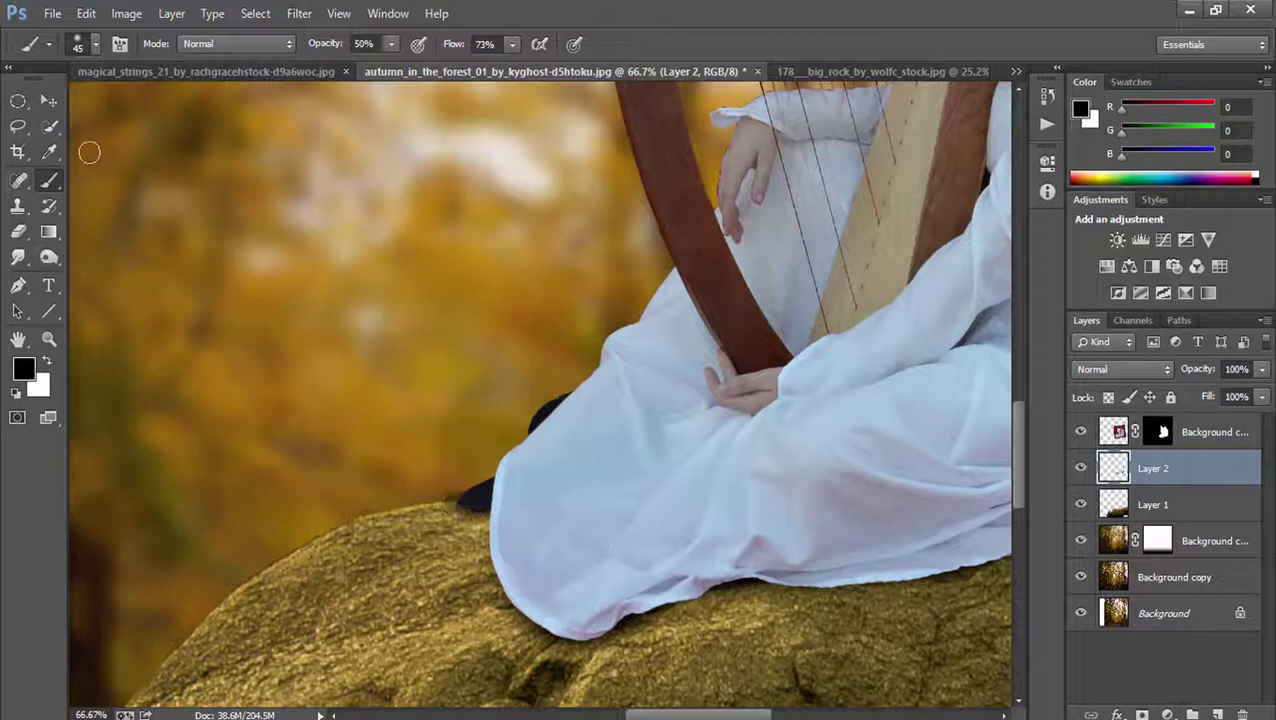
- Tidy the shadow with a size-40 standard eraser and fit the image on screen
click(18, 231)
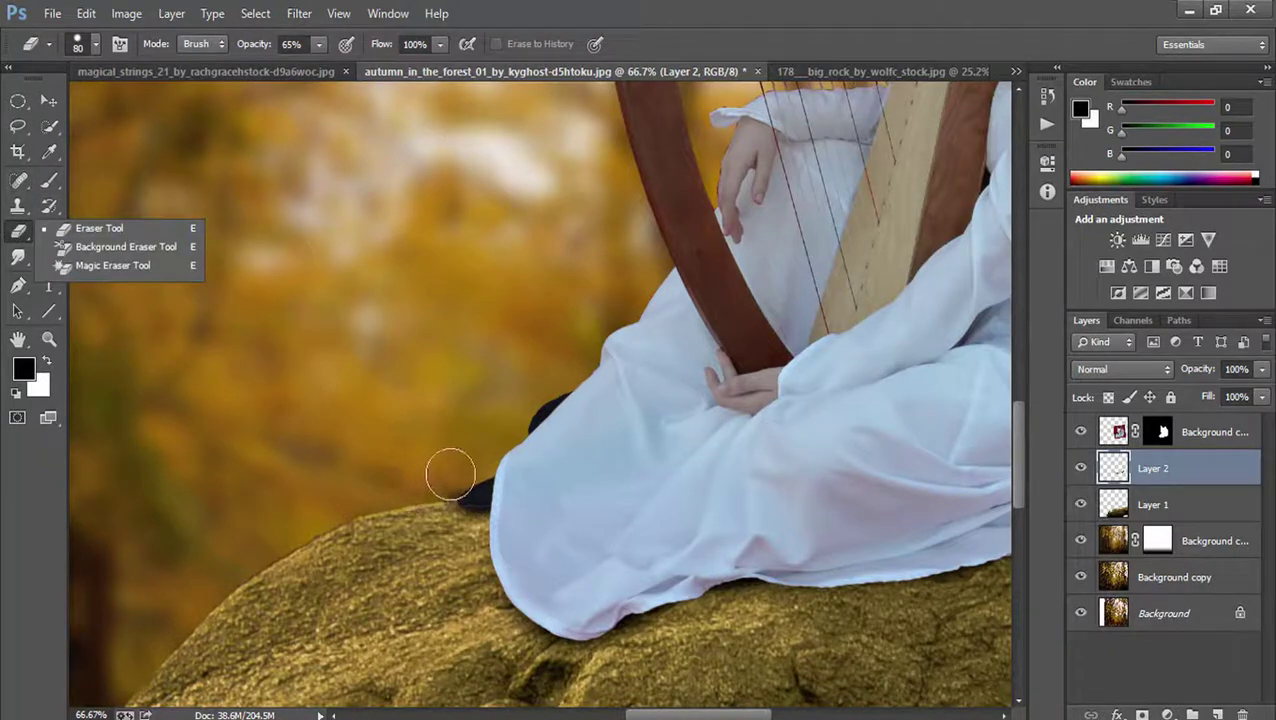
click(450, 474)
key(bracketleft)
key(bracketleft)
key(bracketleft)
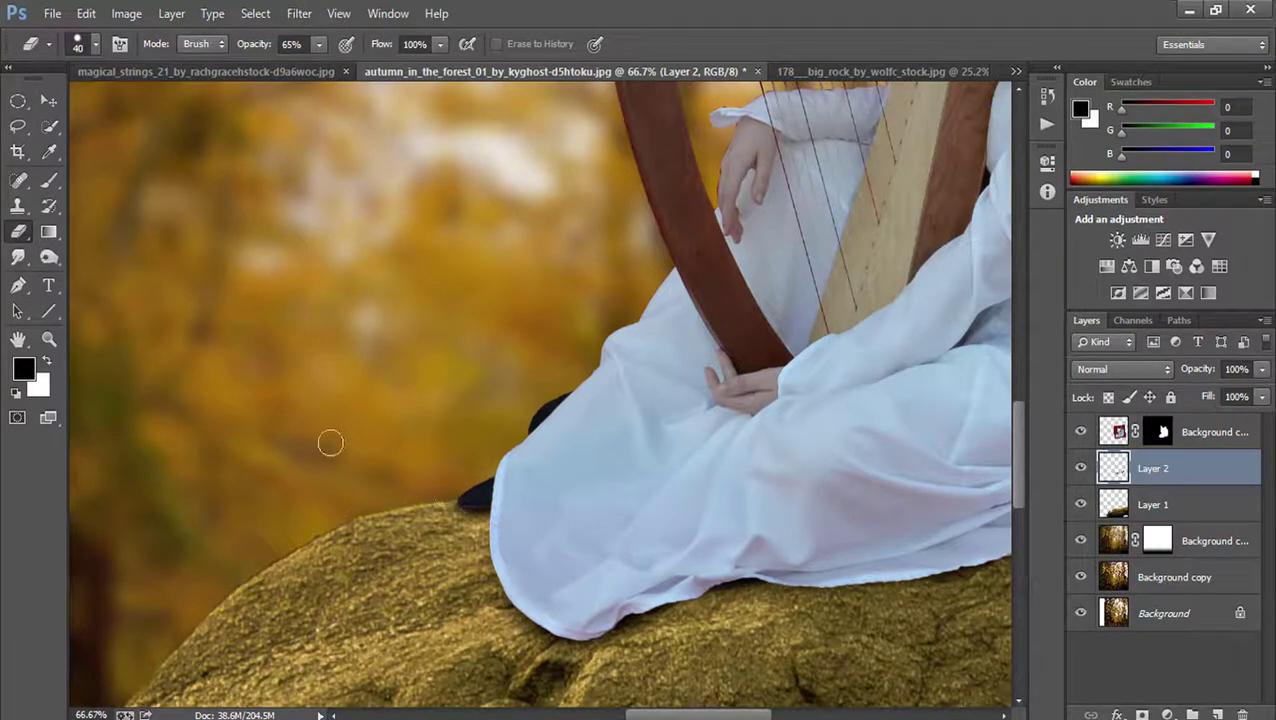
key(ctrl+0)
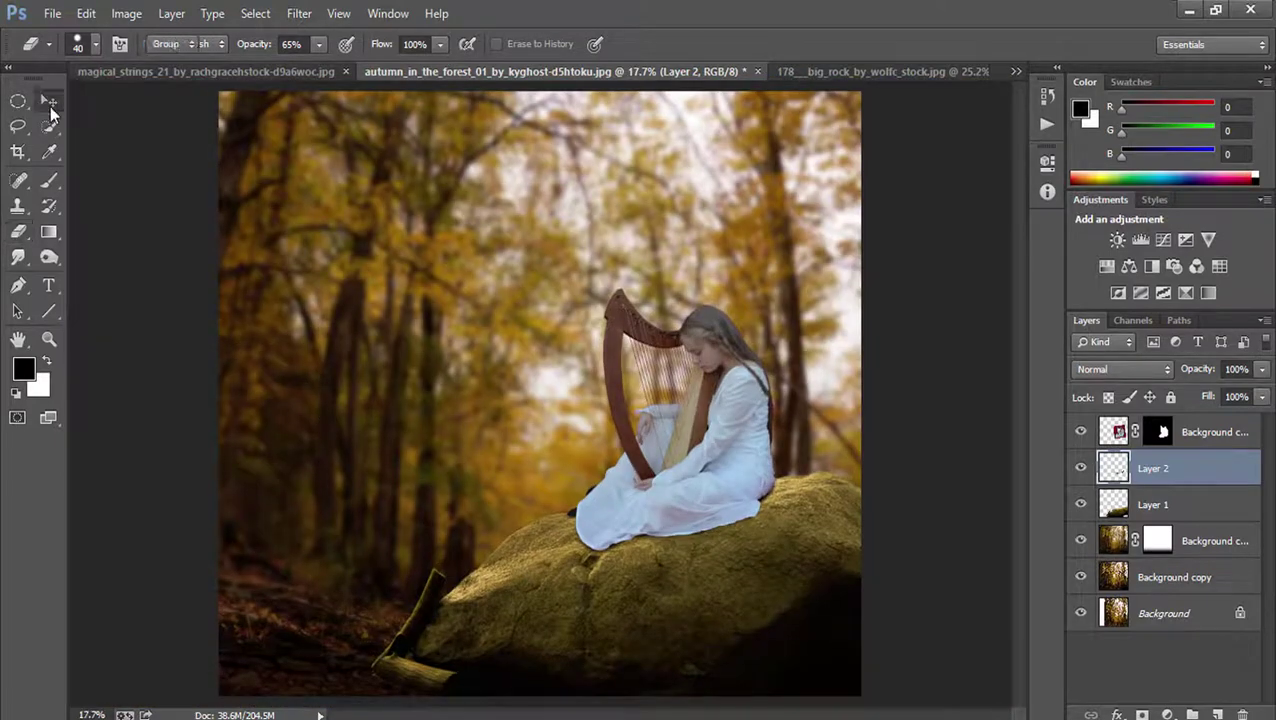
- Apply the harpist layer's mask permanently, then bring up the Camera Raw filter
click(50, 106)
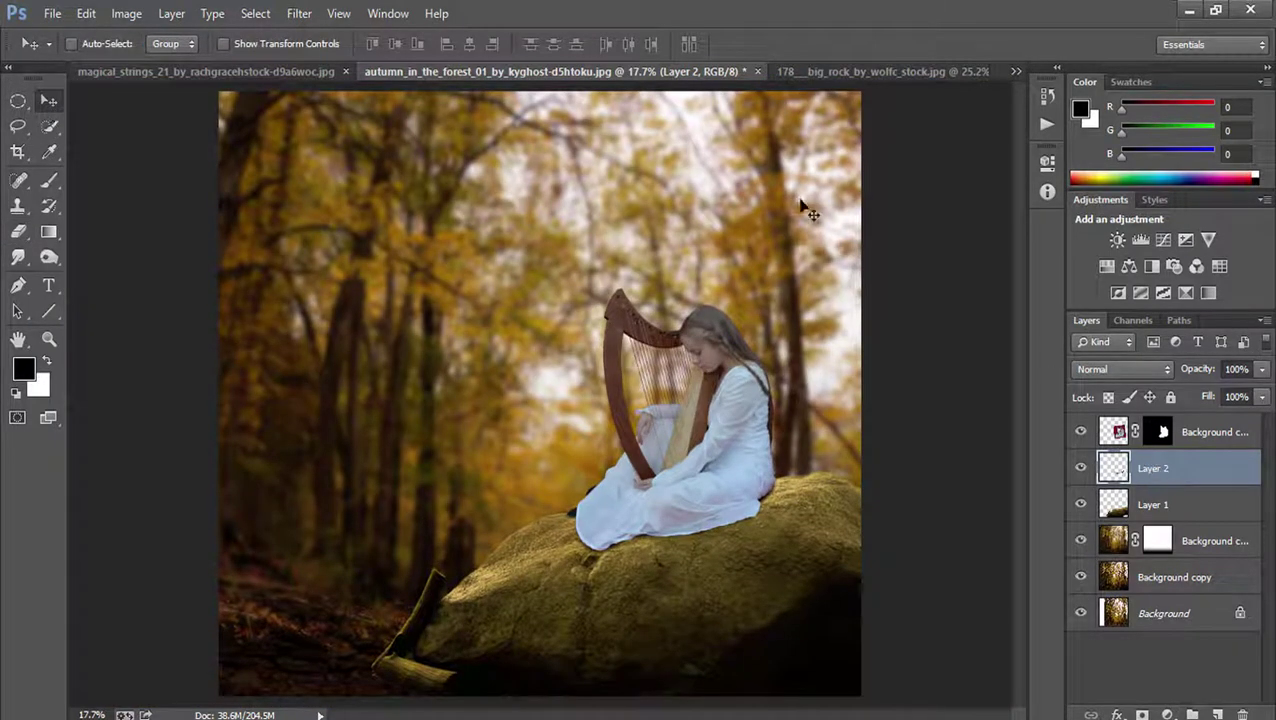
click(1160, 435)
right_click(1160, 432)
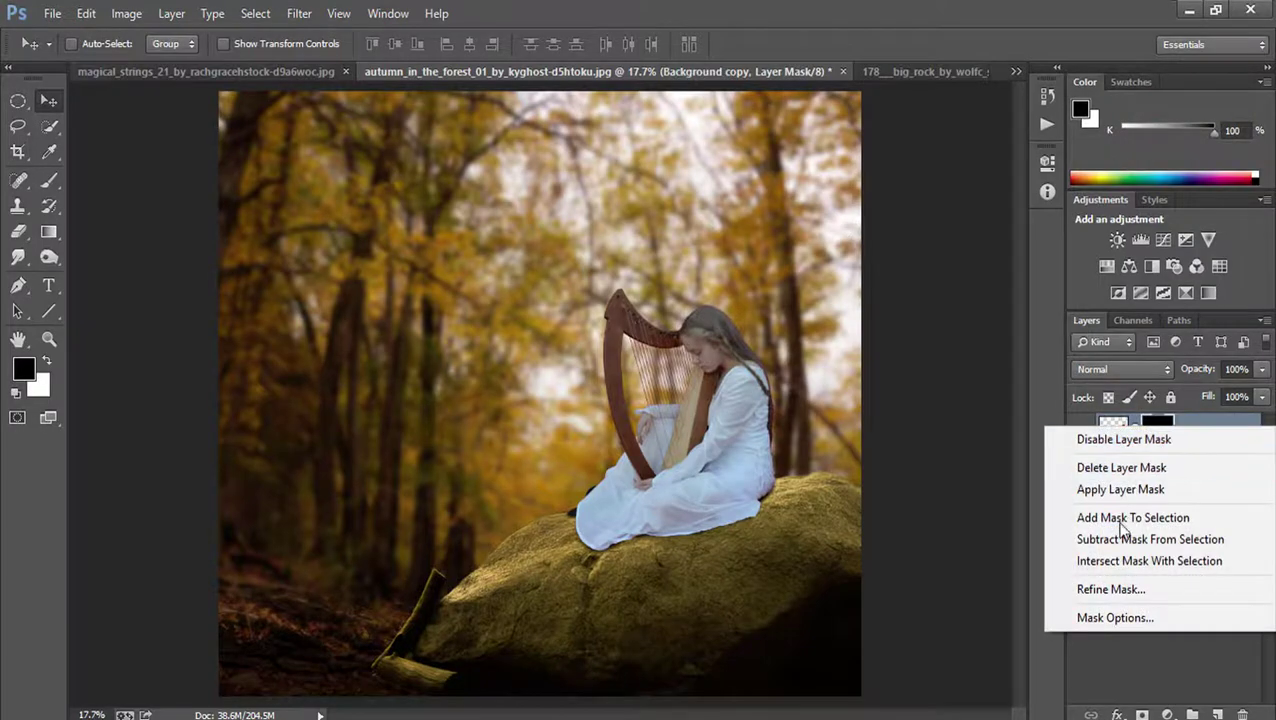
click(1116, 489)
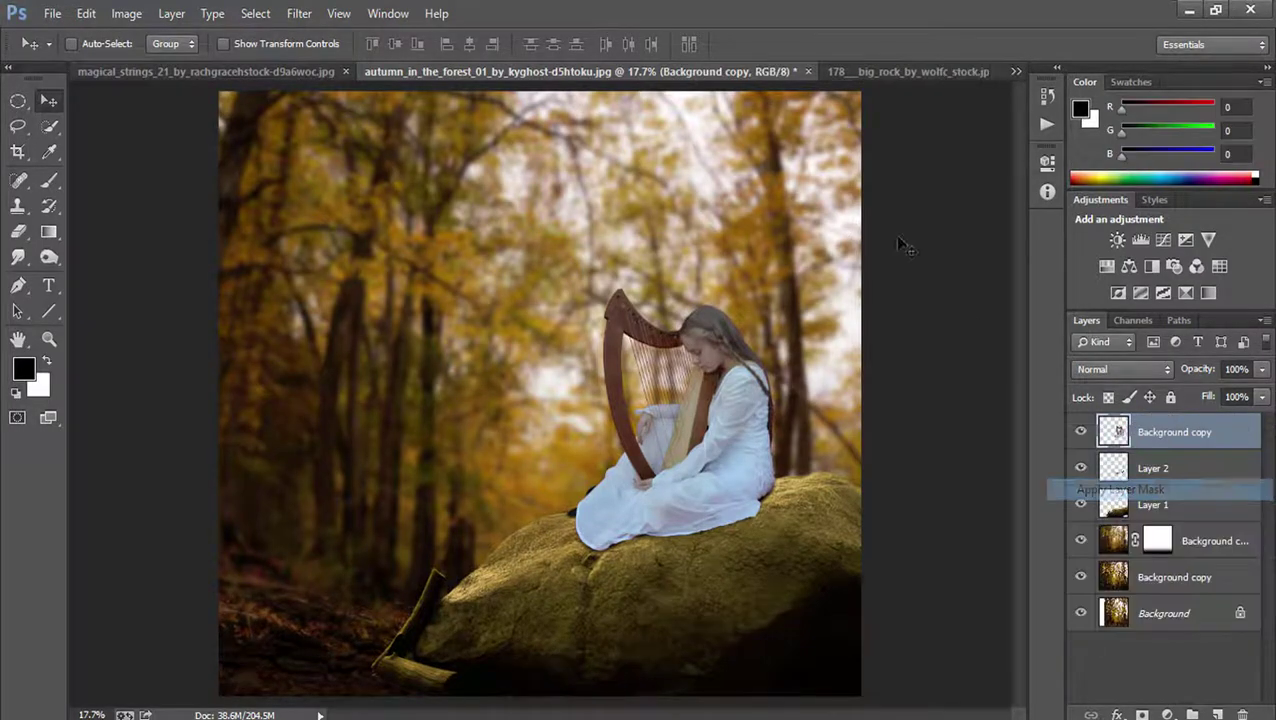
click(299, 13)
click(340, 127)
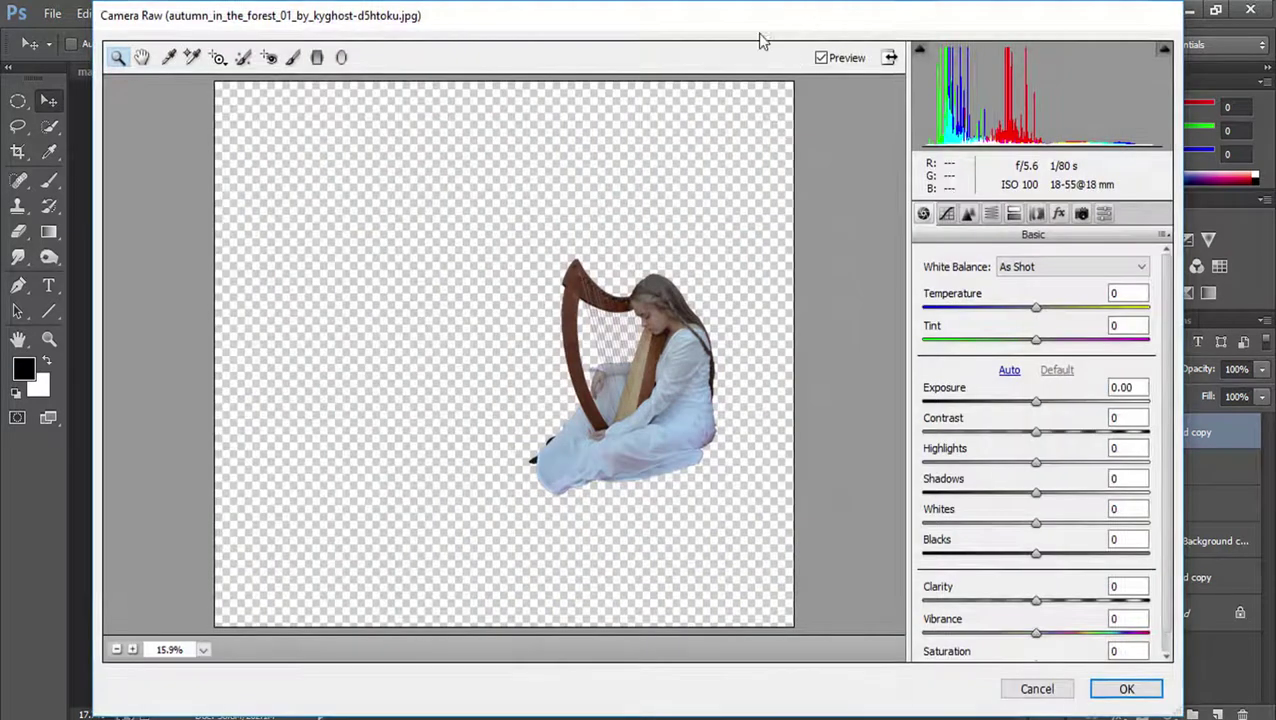
- In Camera Raw set Temperature +7, Exposure +0.15, Contrast +45 and Clarity +29, and apply
drag(760, 40, 260, 57)
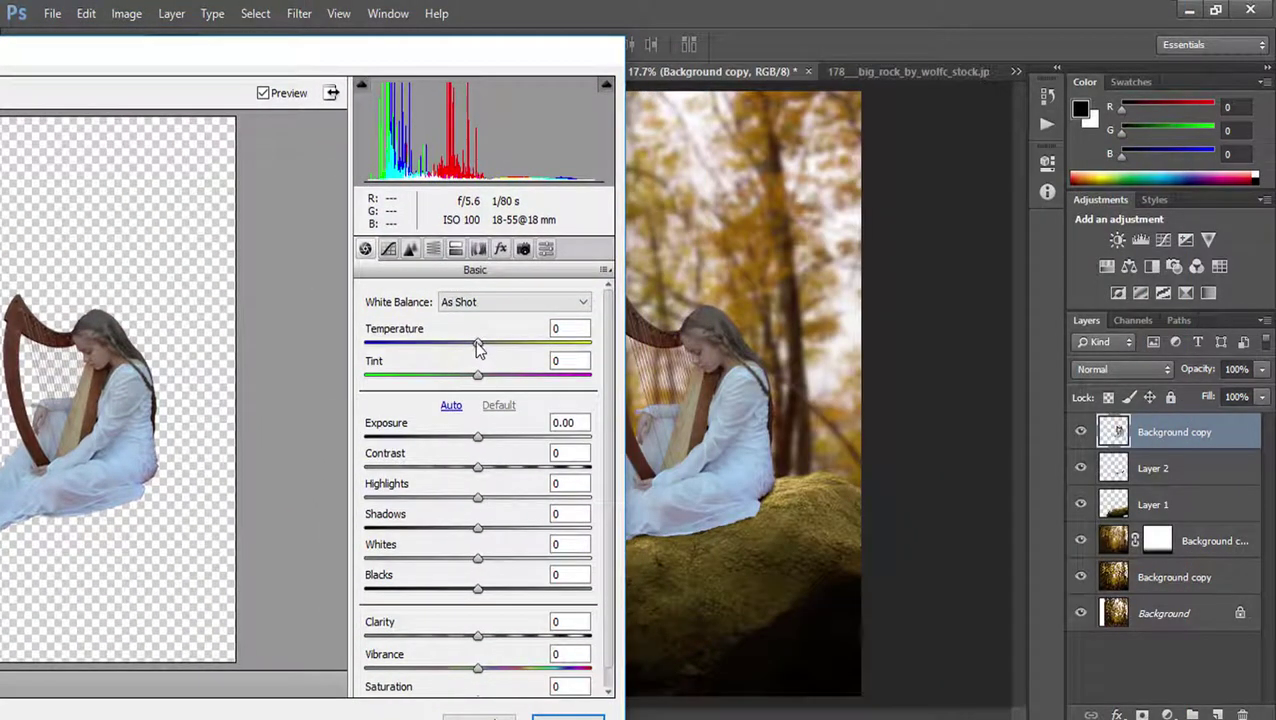
drag(478, 345, 486, 346)
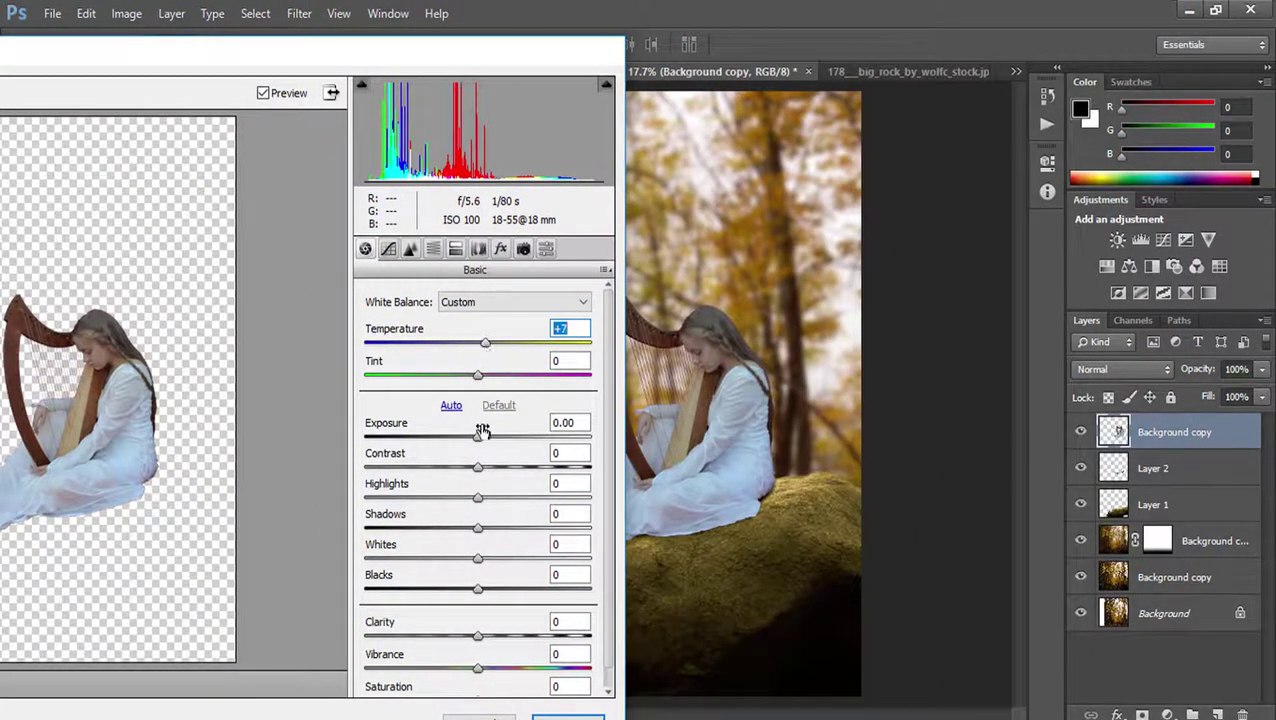
drag(480, 440, 485, 441)
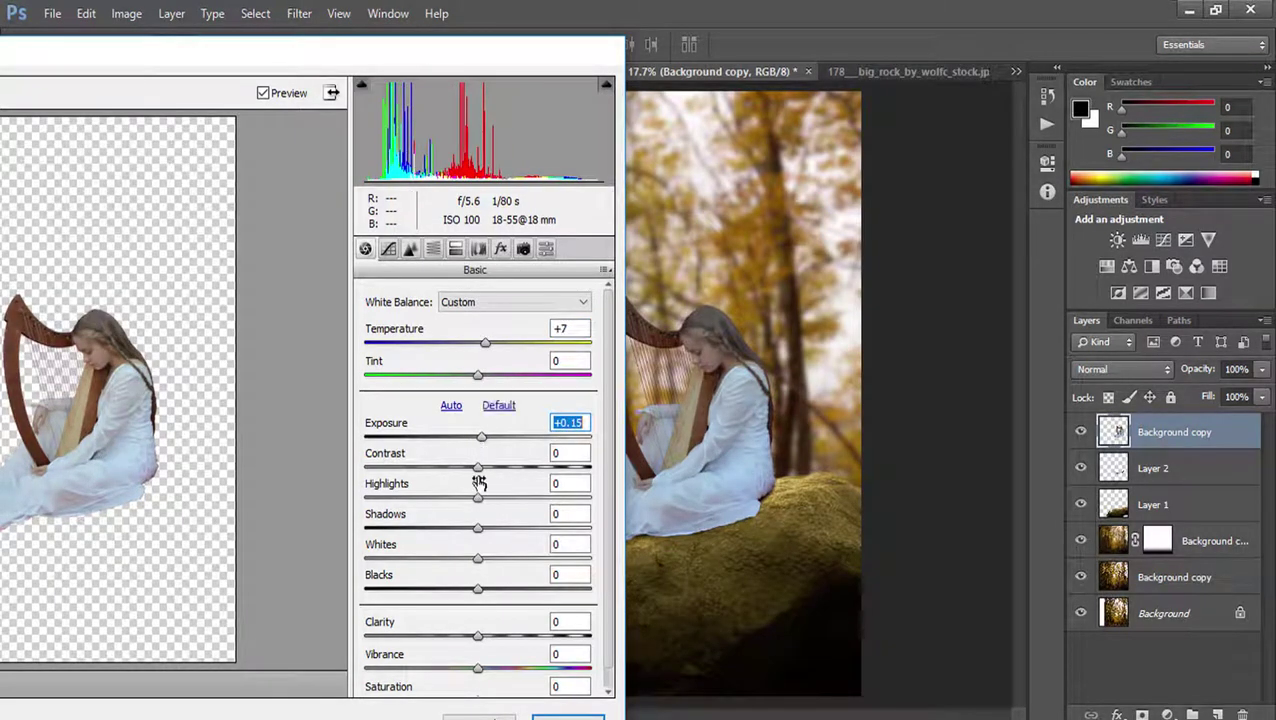
drag(478, 468, 529, 468)
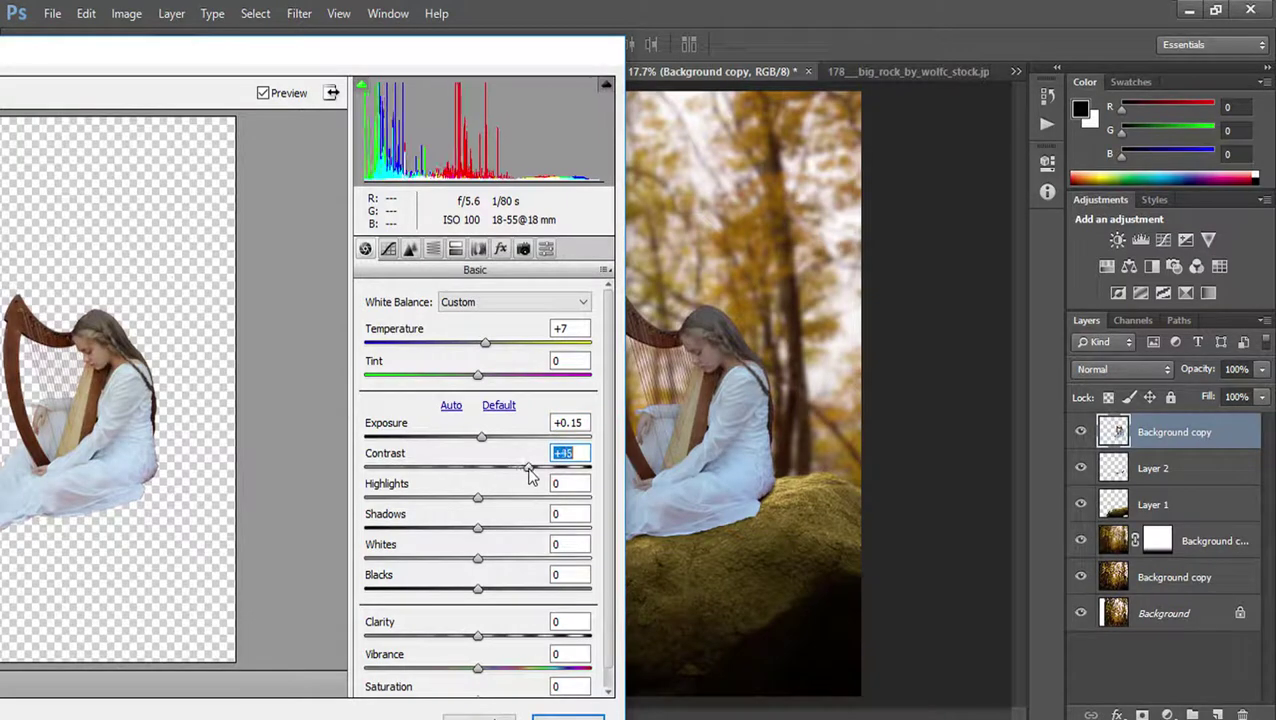
drag(477, 637, 510, 640)
click(558, 716)
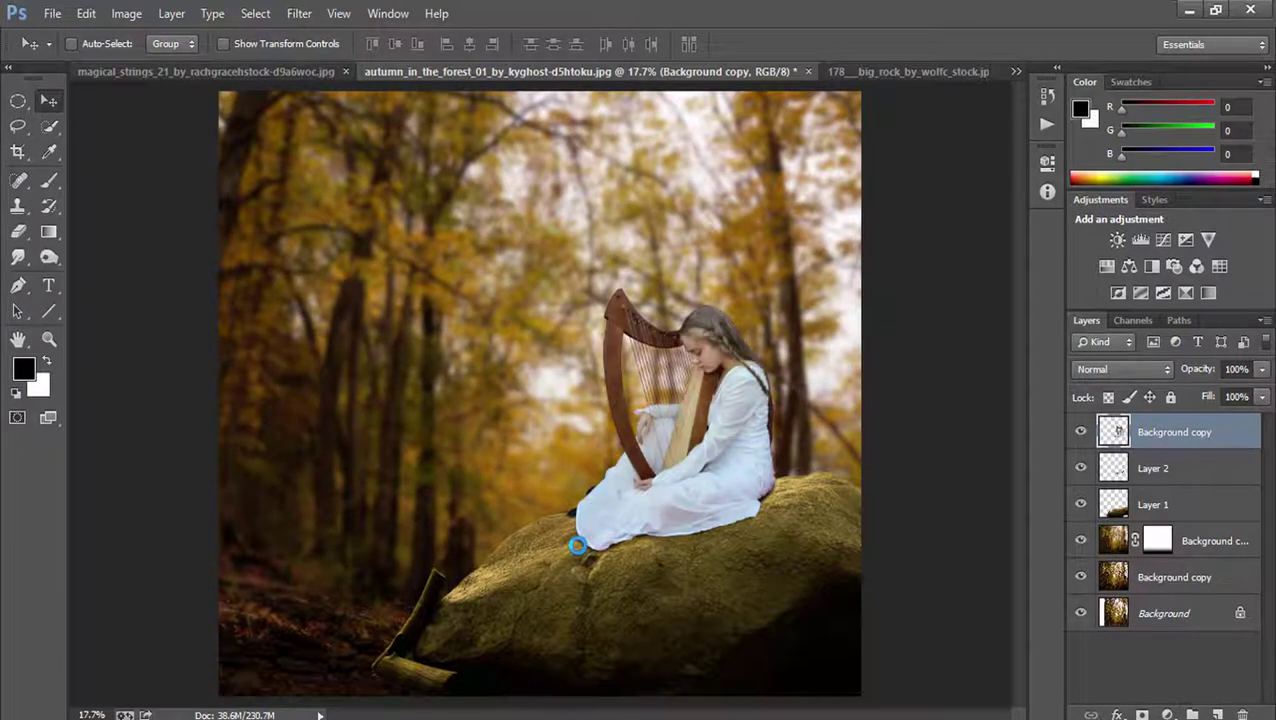
- Add a Curves layer clipped to the harpist, pulling the top-right point down to dim highlights
click(1166, 713)
click(1137, 397)
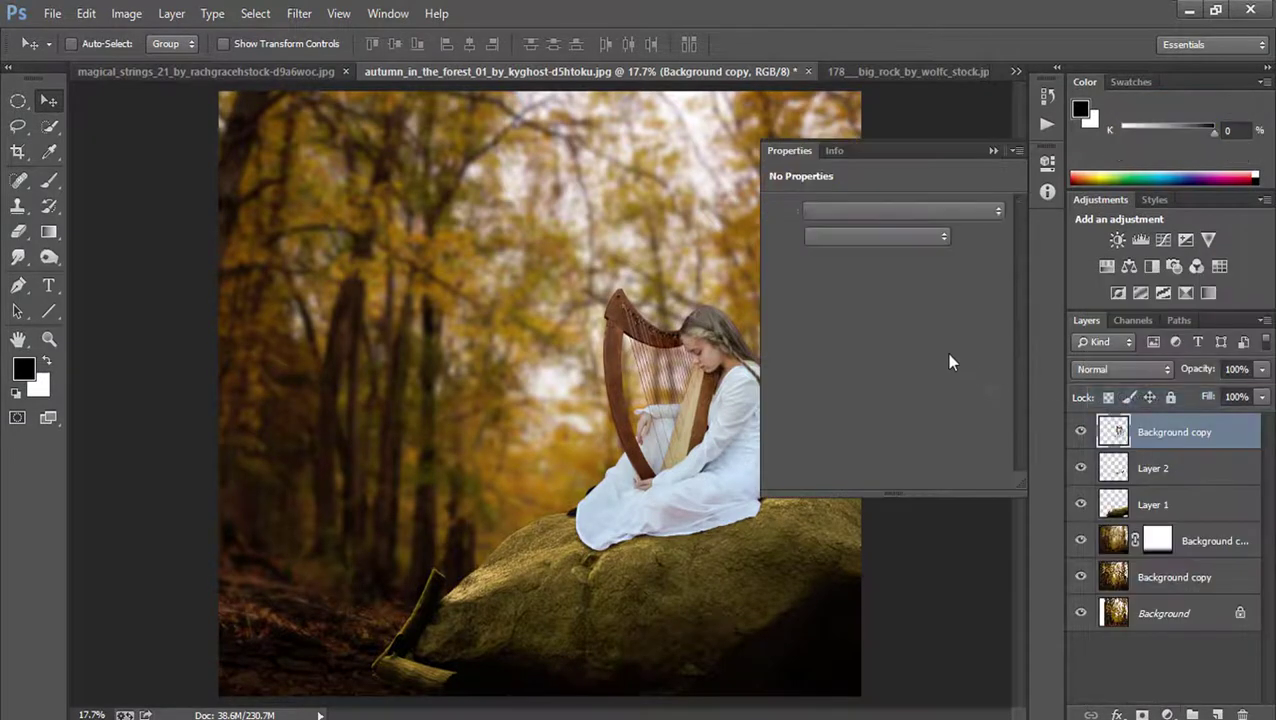
drag(996, 259, 1000, 317)
click(883, 481)
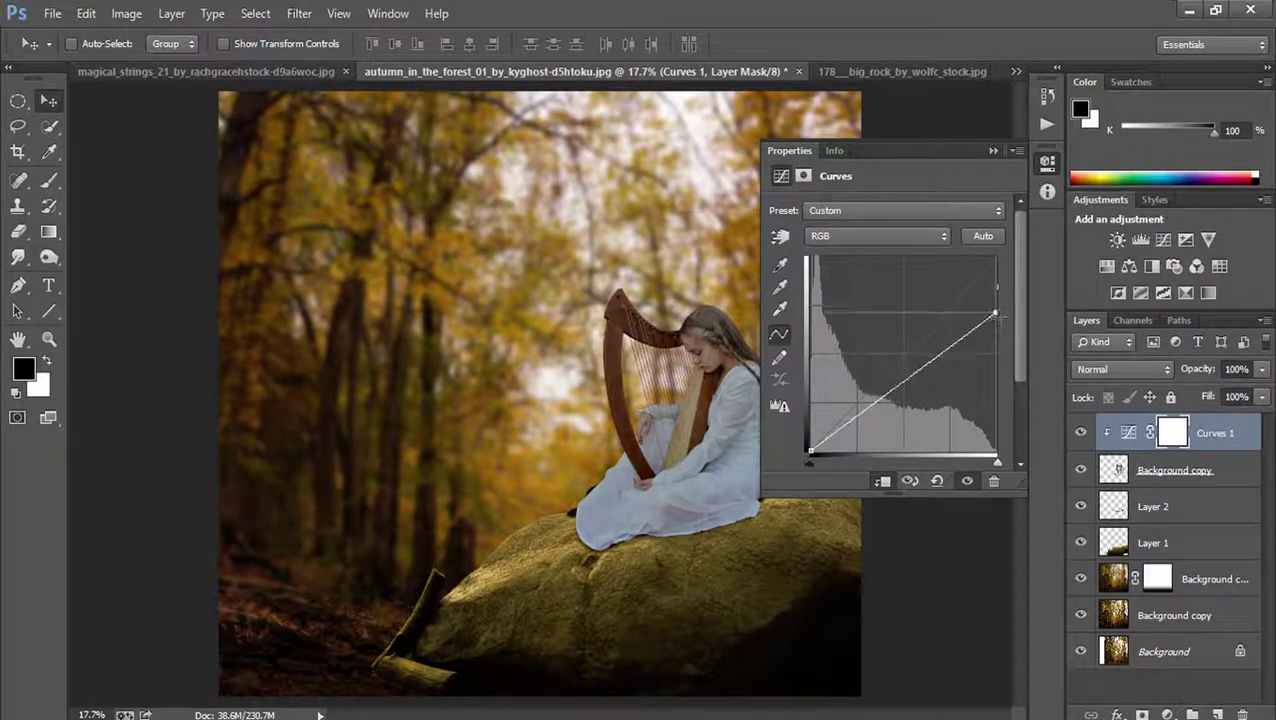
click(992, 156)
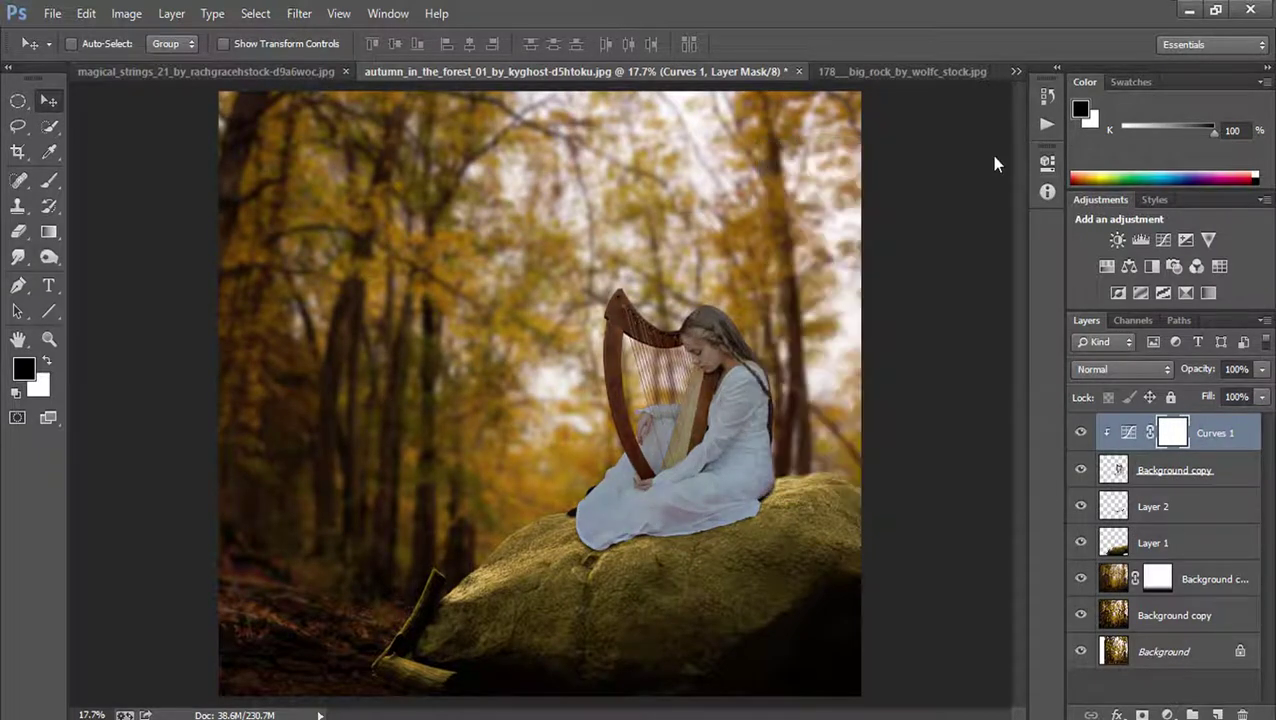
click(49, 180)
click(125, 183)
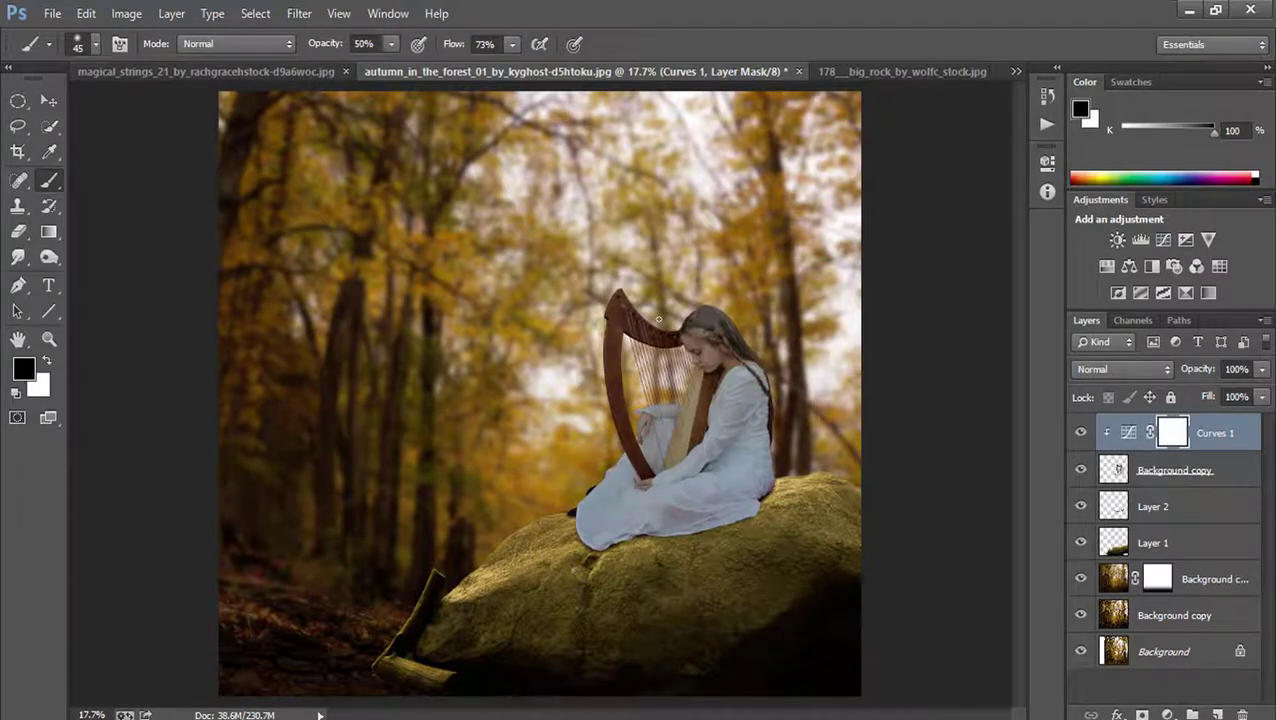
- Paint black with a size-400 brush on the Curves 1 mask over the hair and harp top
key(bracketright)
key(bracketright)
key(bracketright)
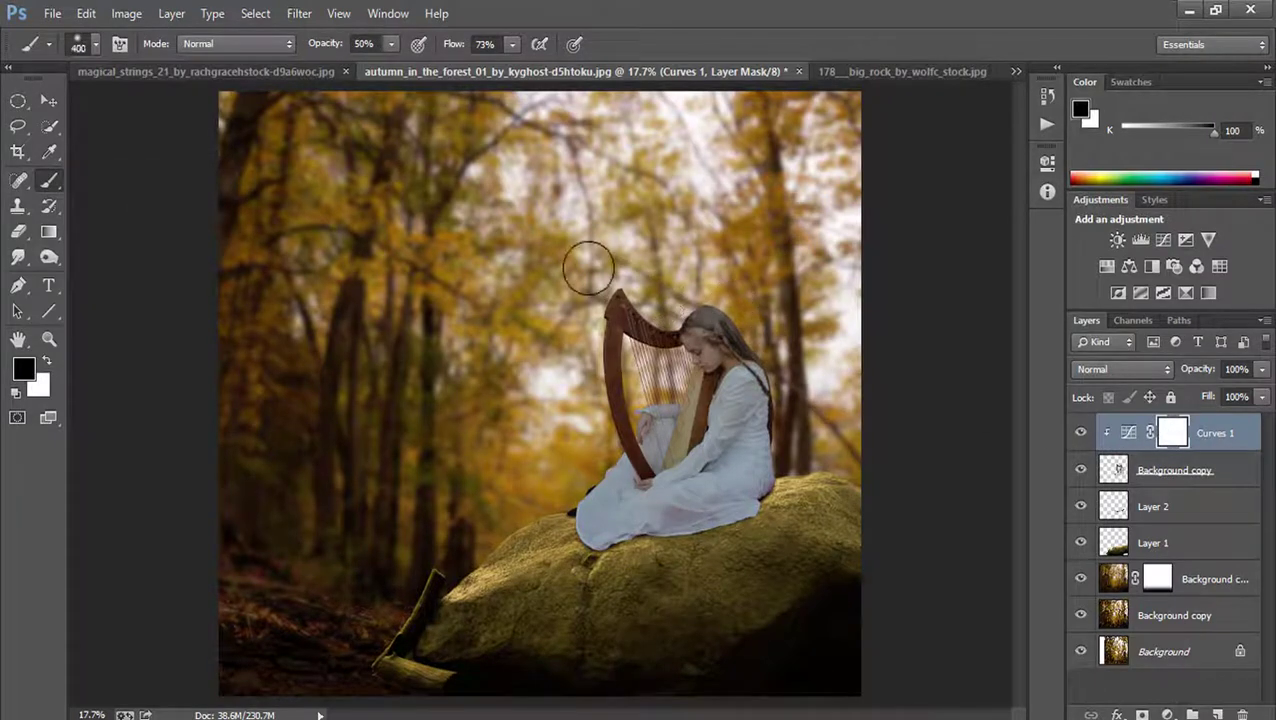
mouse_move(667, 285)
mouse_down()
mouse_move(585, 422)
mouse_move(657, 385)
mouse_move(585, 443)
mouse_move(728, 395)
mouse_move(655, 413)
mouse_up()
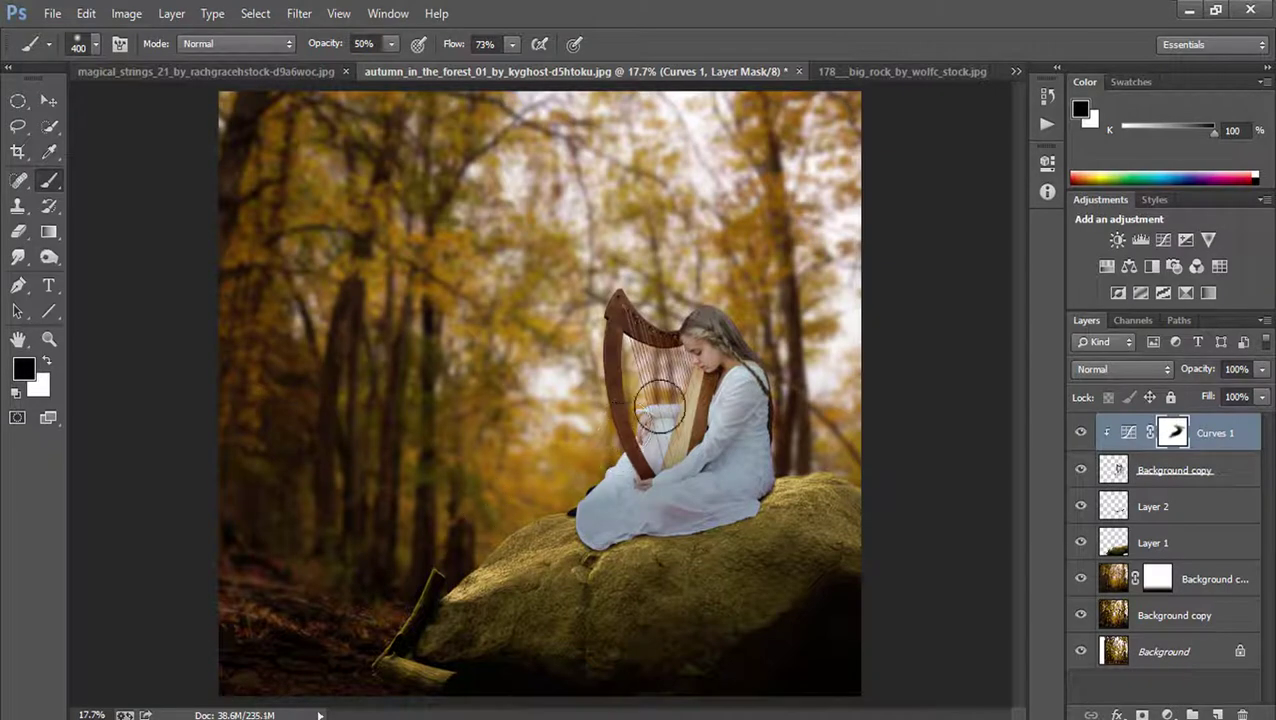
drag(629, 366, 626, 334)
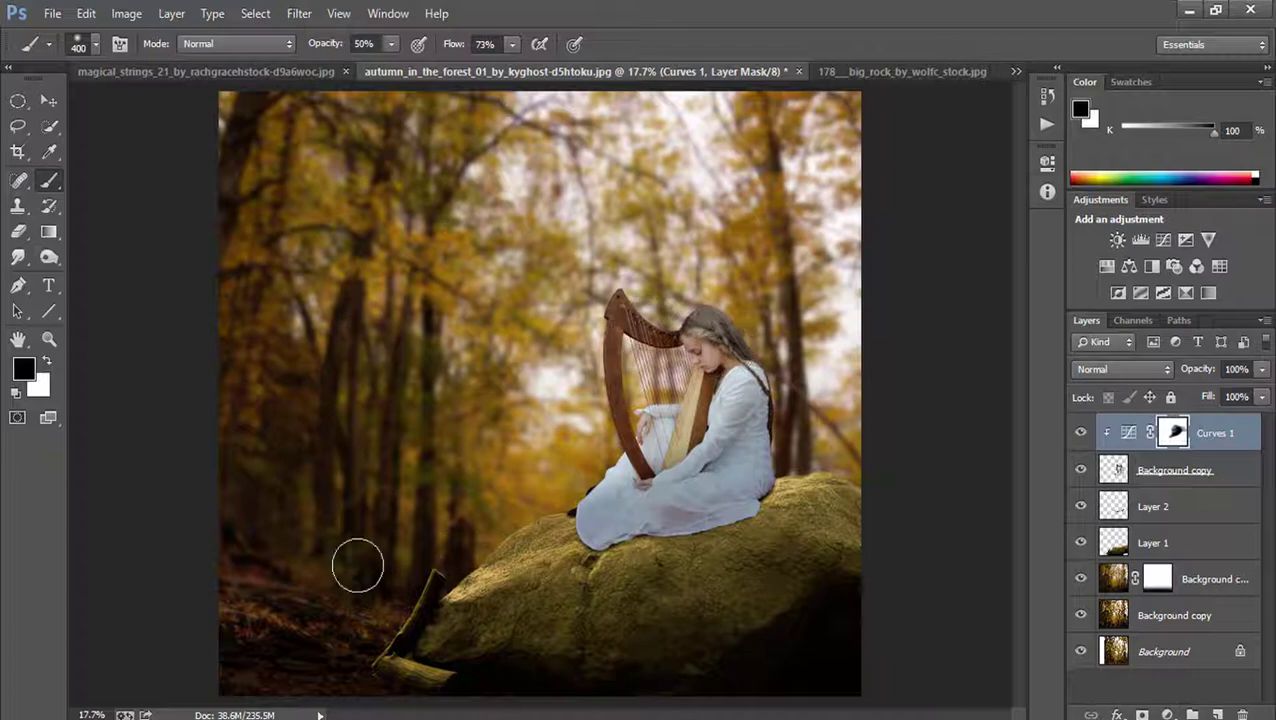
click(48, 338)
click(609, 390)
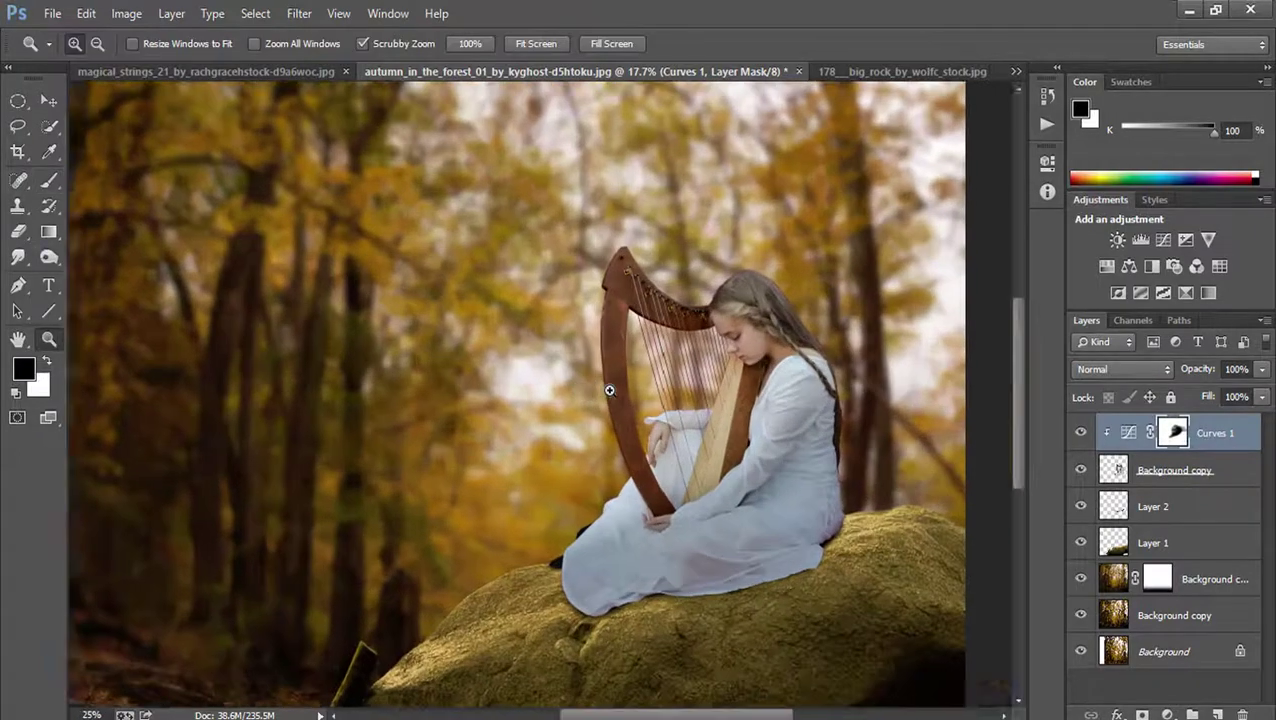
click(609, 390)
click(609, 390)
click(609, 390)
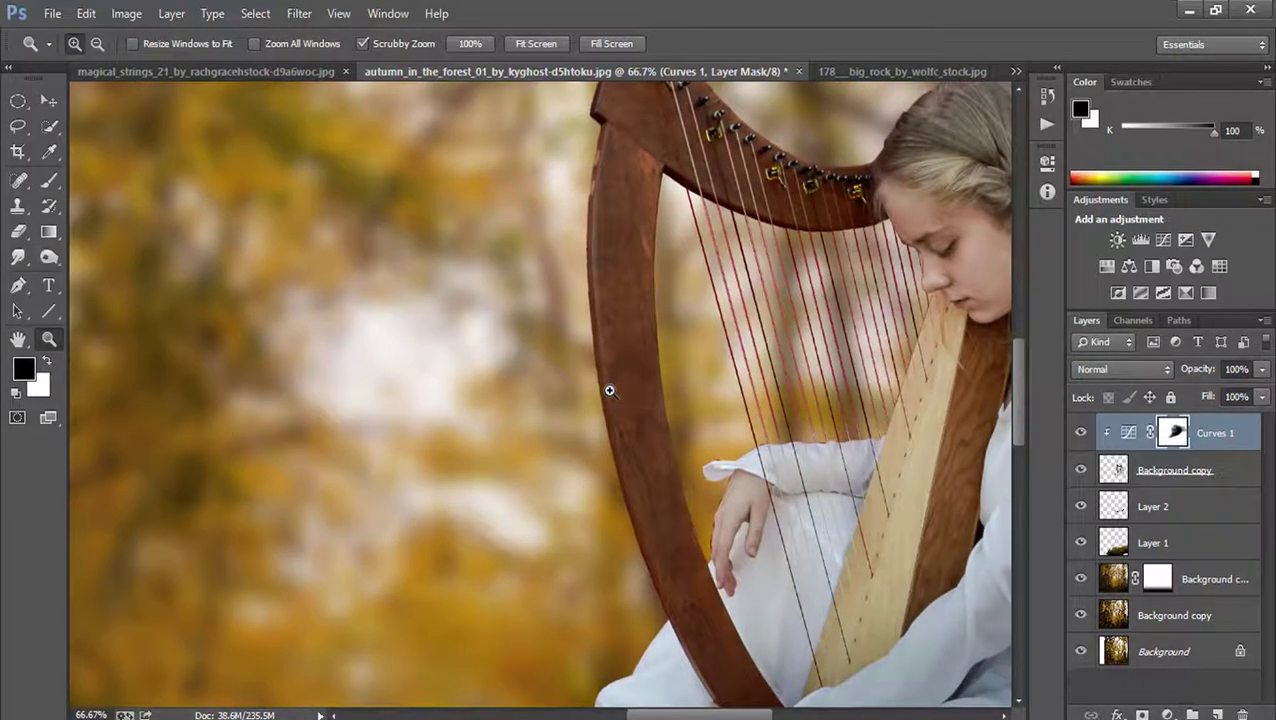
key(ctrl+0)
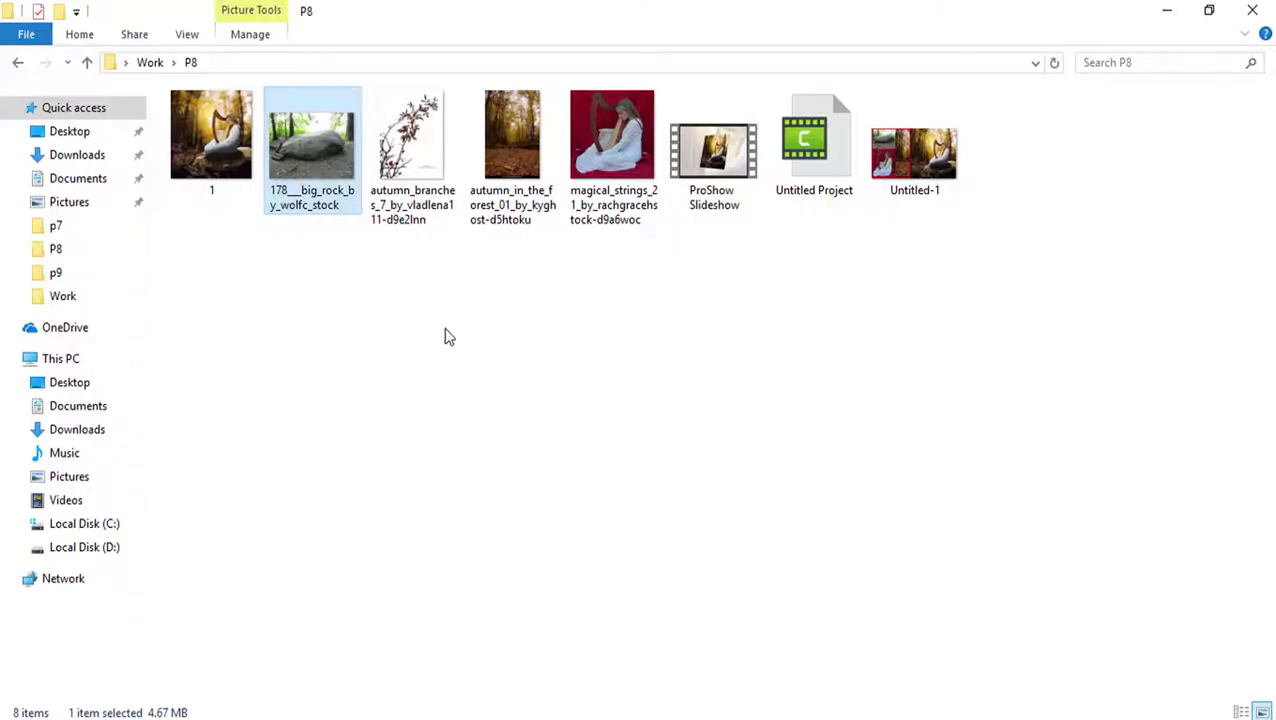
- Refresh the folder listing and drop the autumn_branches image onto the canvas
right_click(448, 337)
click(478, 407)
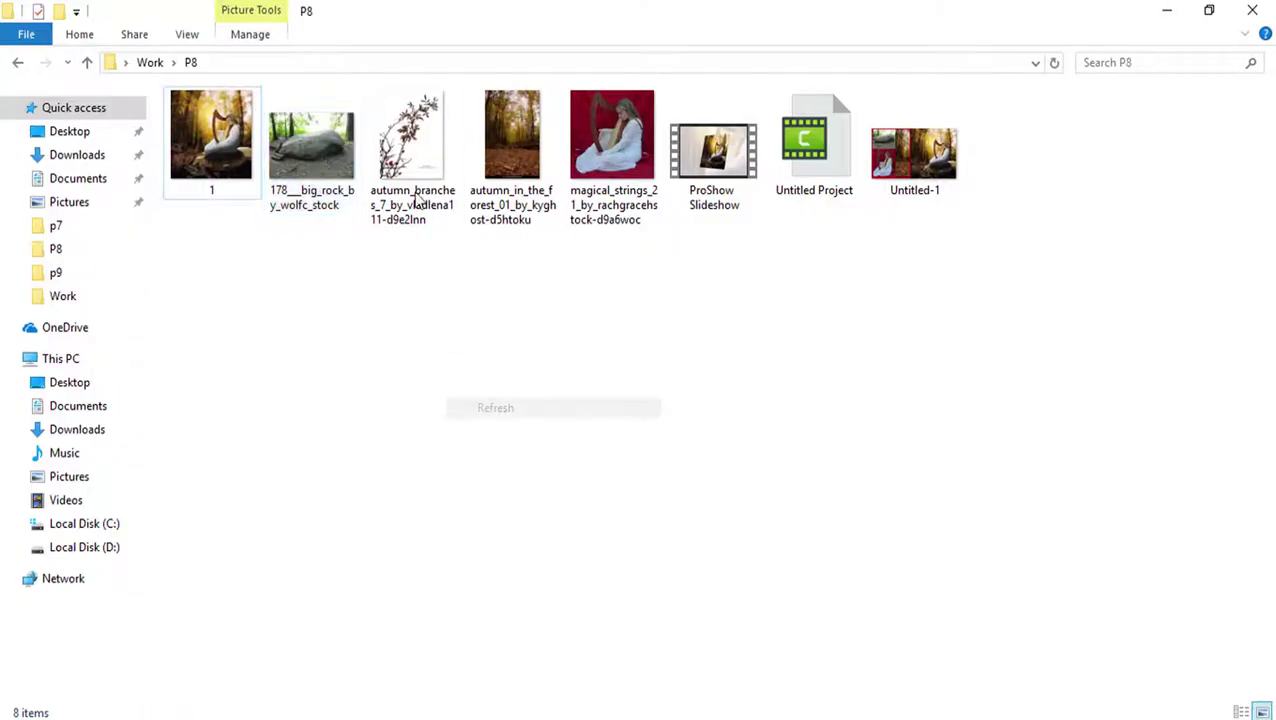
mouse_move(416, 205)
mouse_down()
mouse_move(540, 715)
mouse_move(641, 552)
mouse_up()
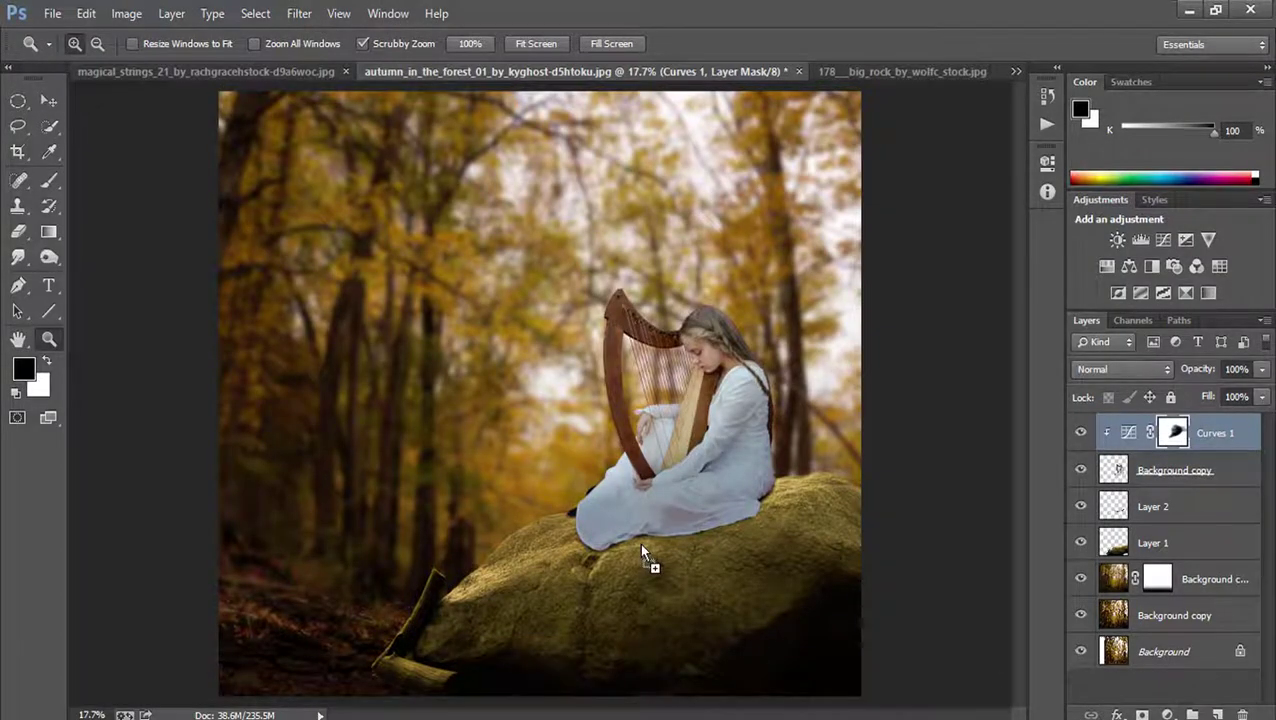
drag(641, 552, 641, 552)
- Flip the branches horizontally, enlarge to about 108%, and rotate them shallower into the bottom-left corner
right_click(631, 141)
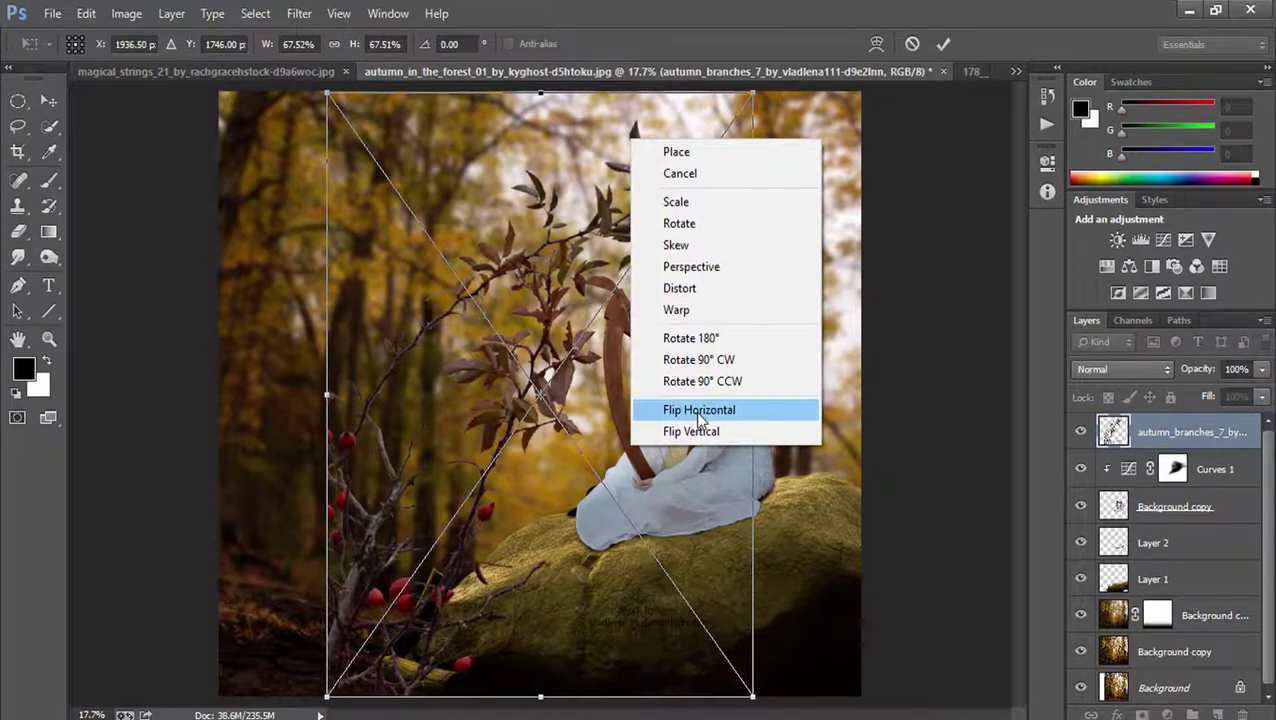
click(698, 412)
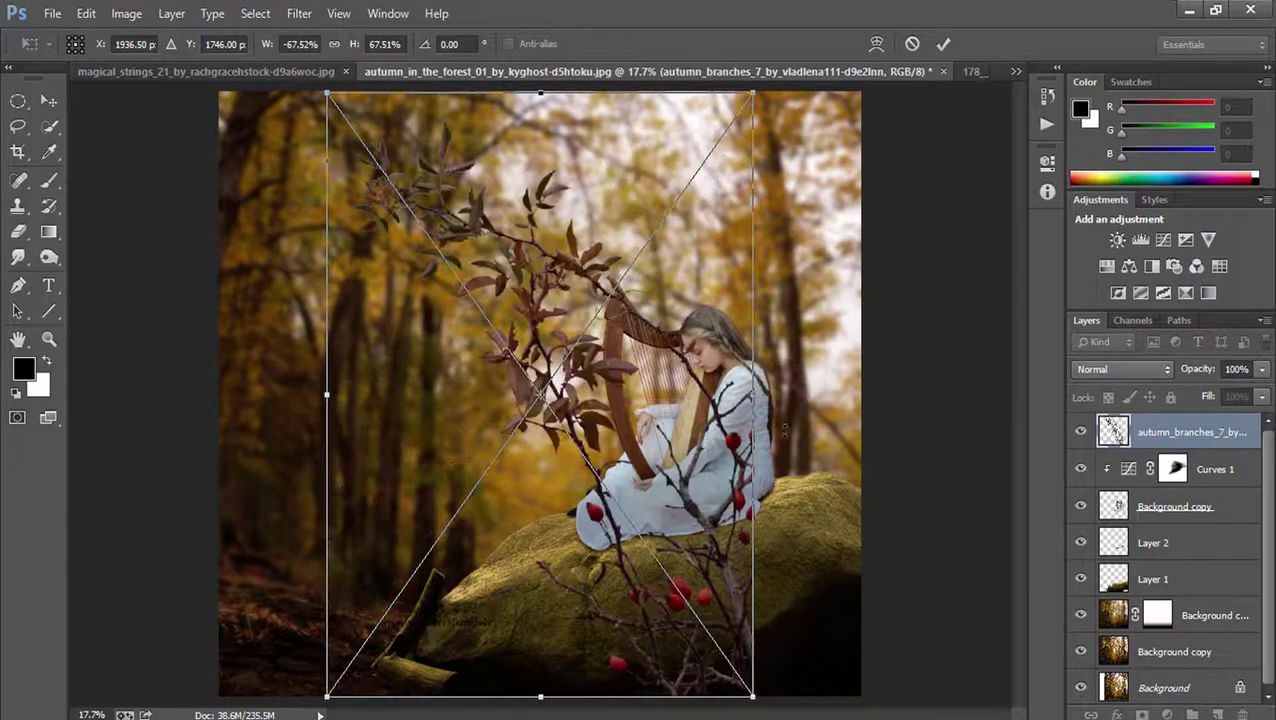
drag(785, 430, 790, 250)
drag(886, 493, 838, 658)
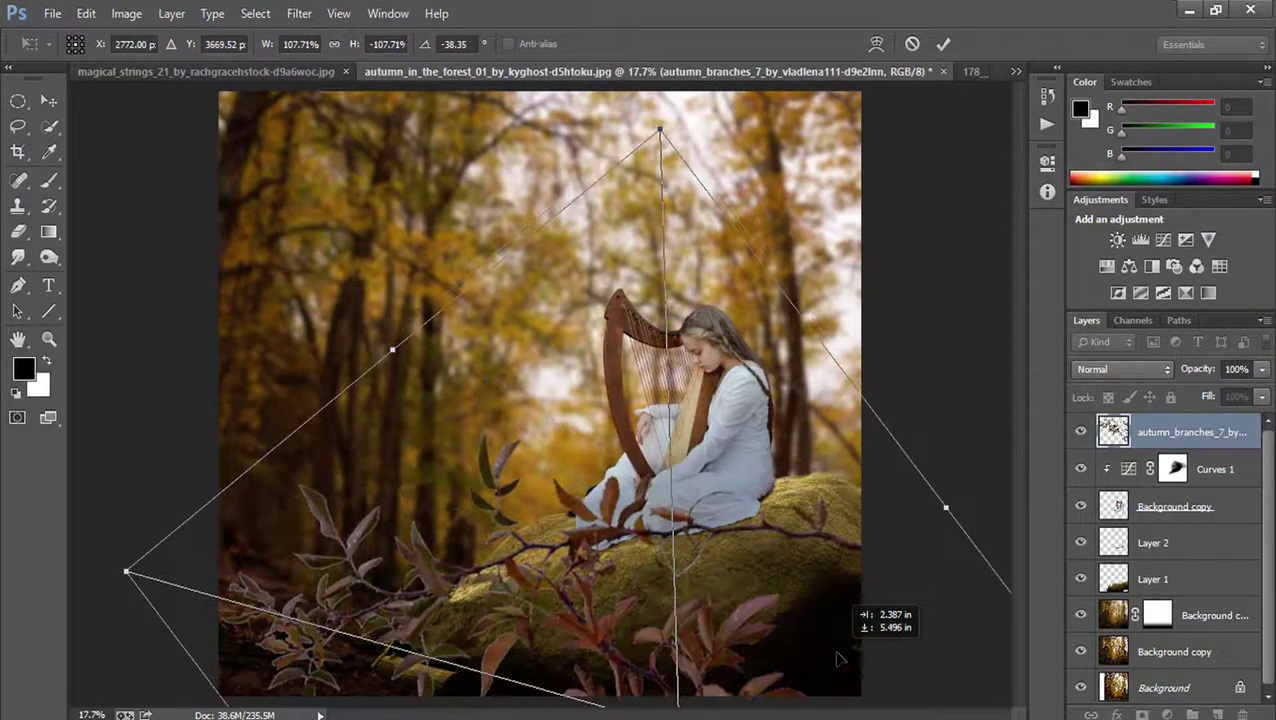
drag(838, 658, 828, 690)
drag(995, 413, 990, 505)
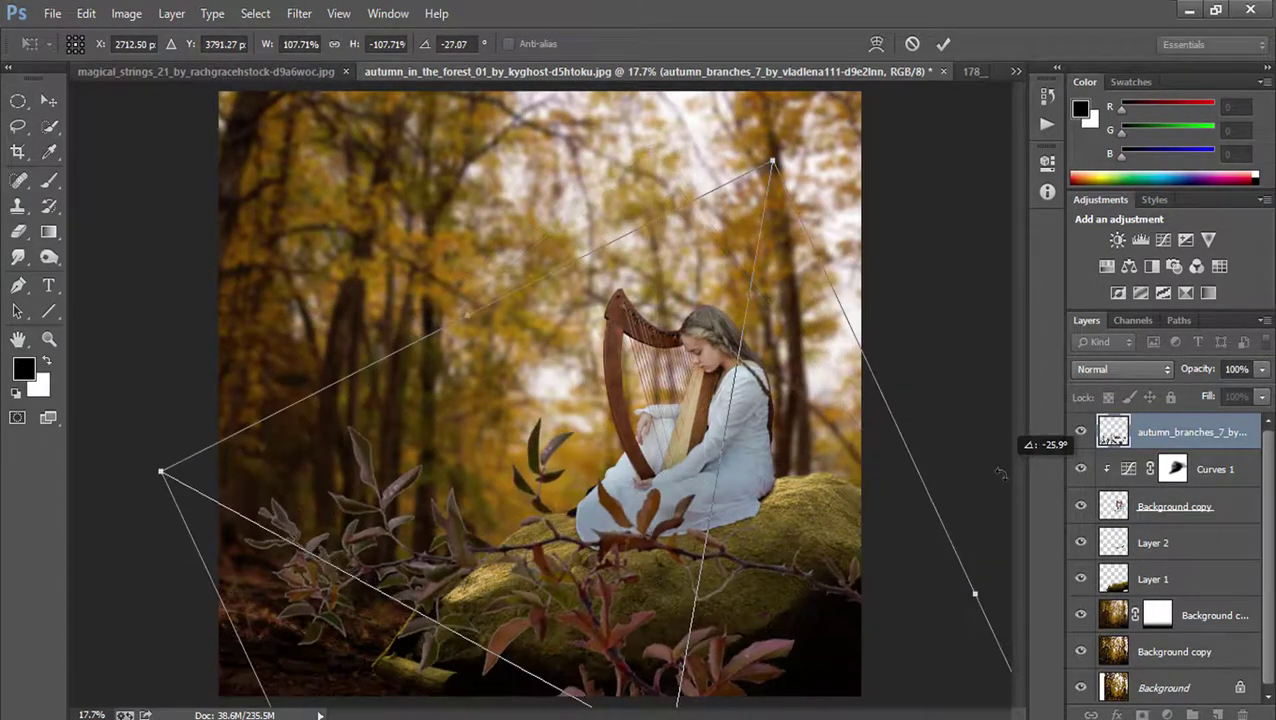
drag(810, 592, 725, 678)
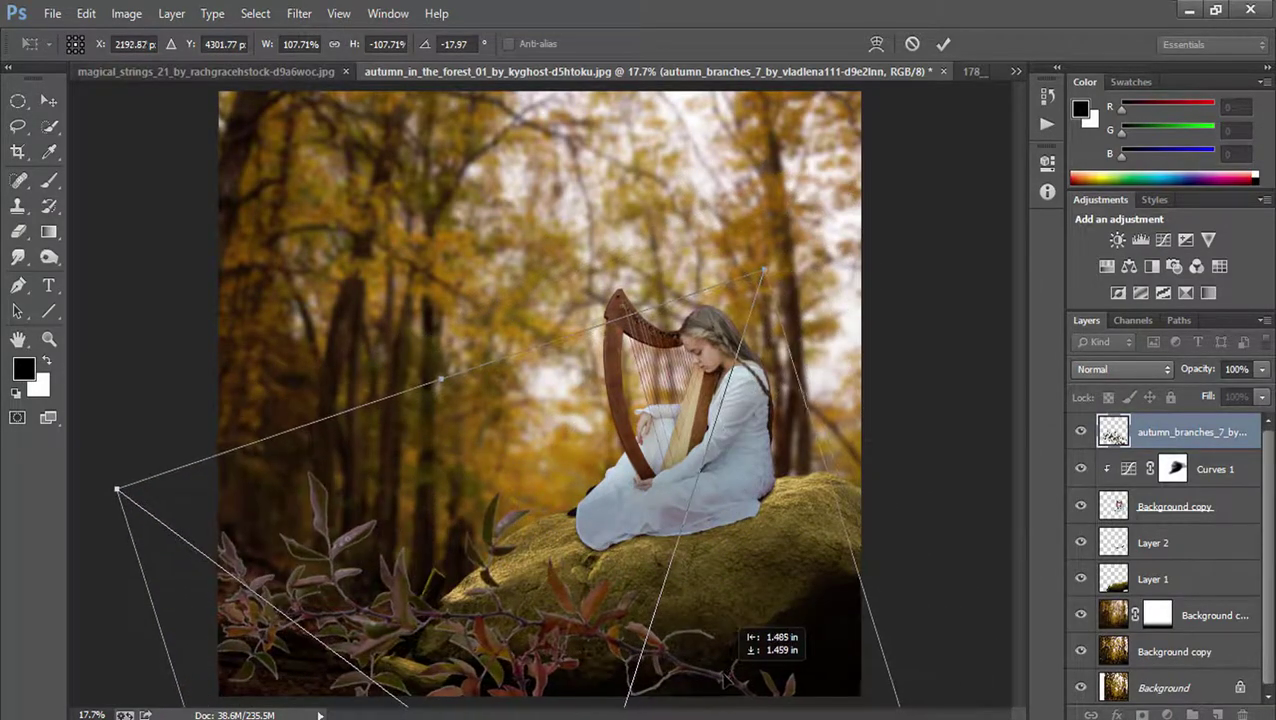
drag(725, 678, 735, 669)
key(ctrl+space)
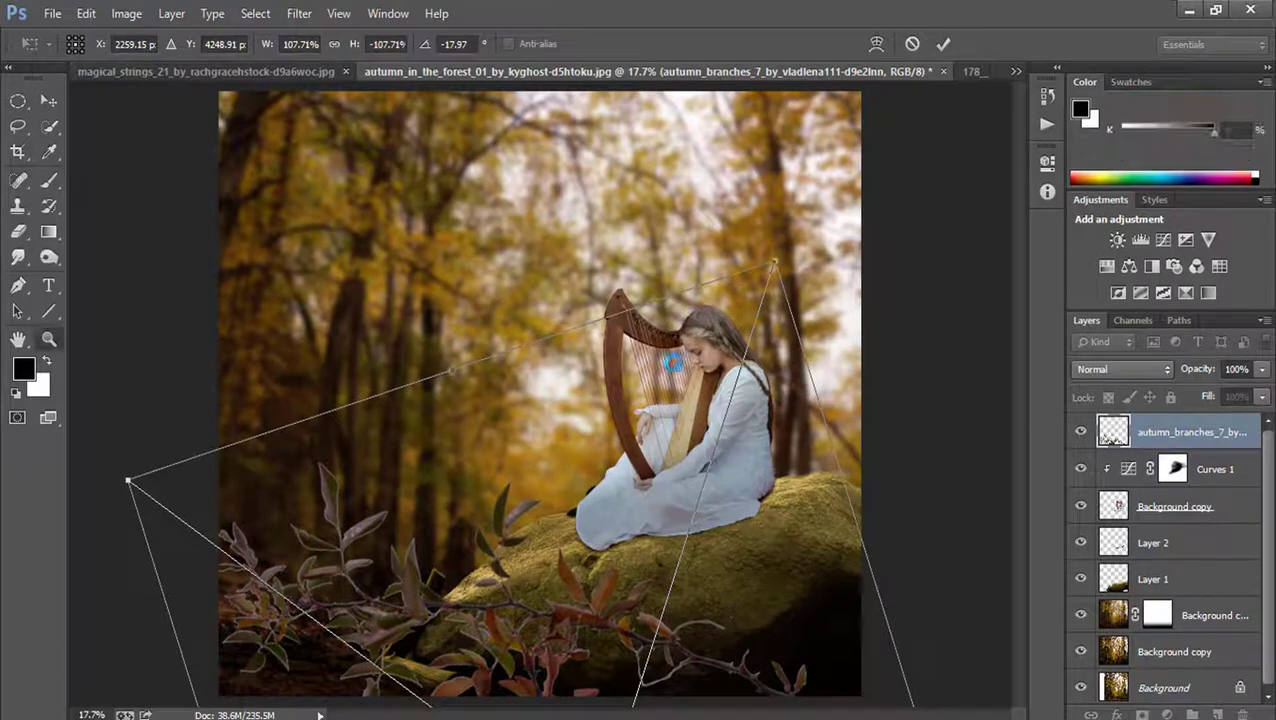
key(Return)
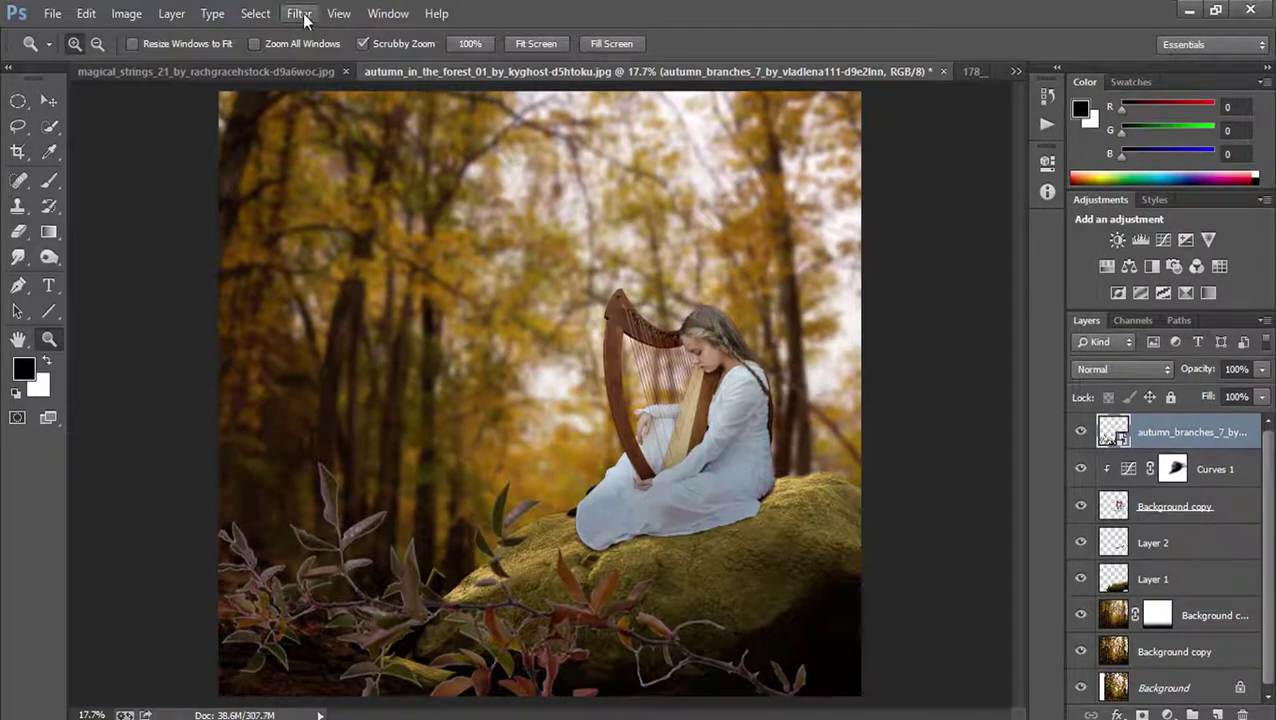
- Apply a Gaussian Blur of about 15.4 pixels radius to the autumn branches layer
click(303, 16)
mouse_move(310, 230)
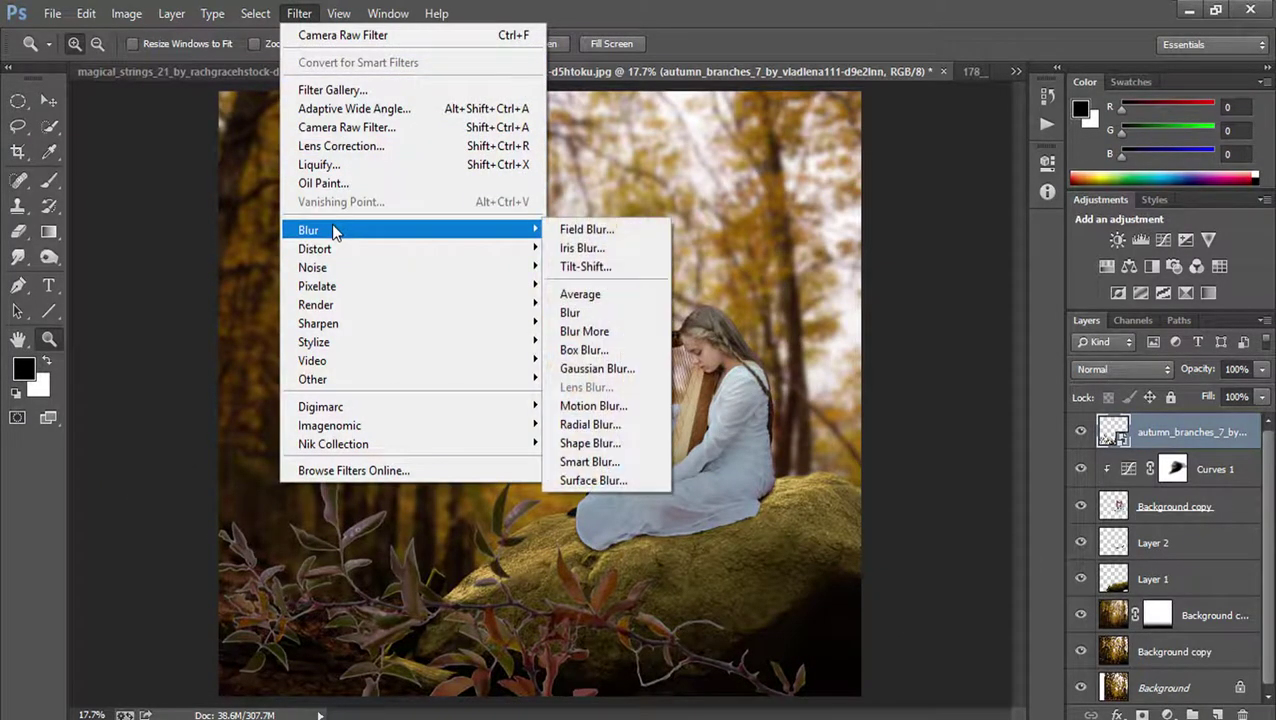
click(597, 368)
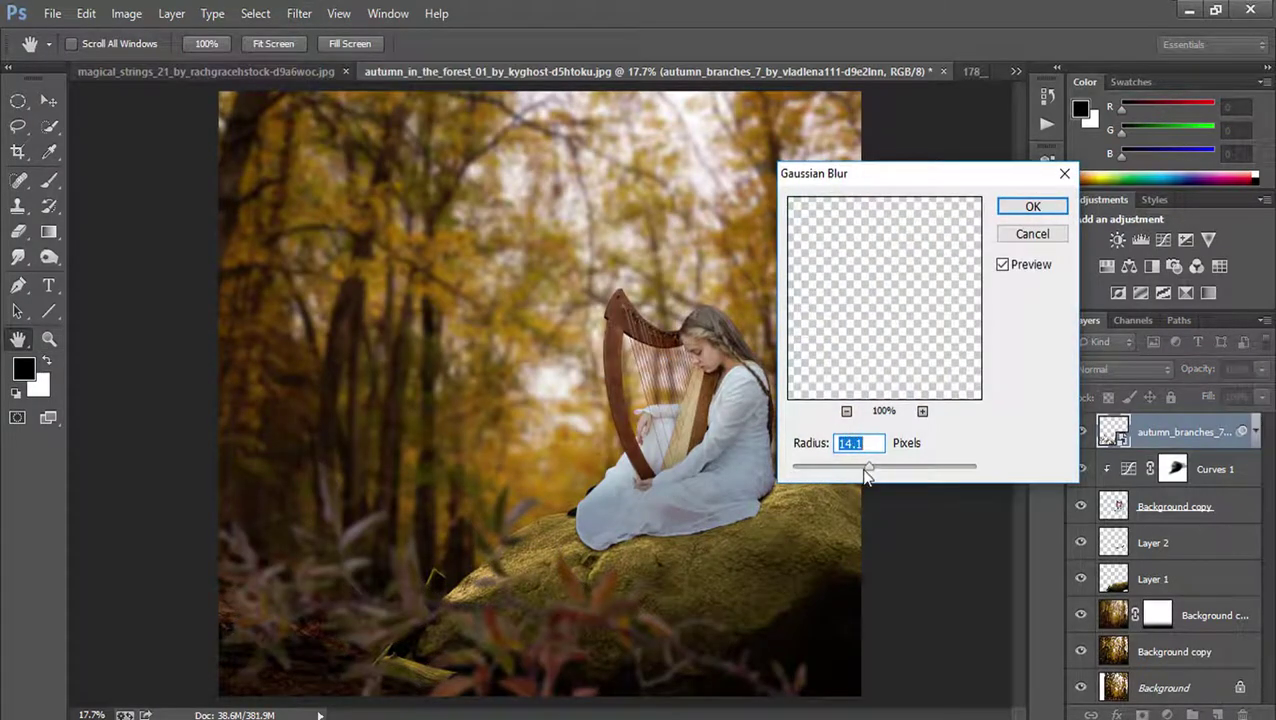
drag(874, 476, 872, 474)
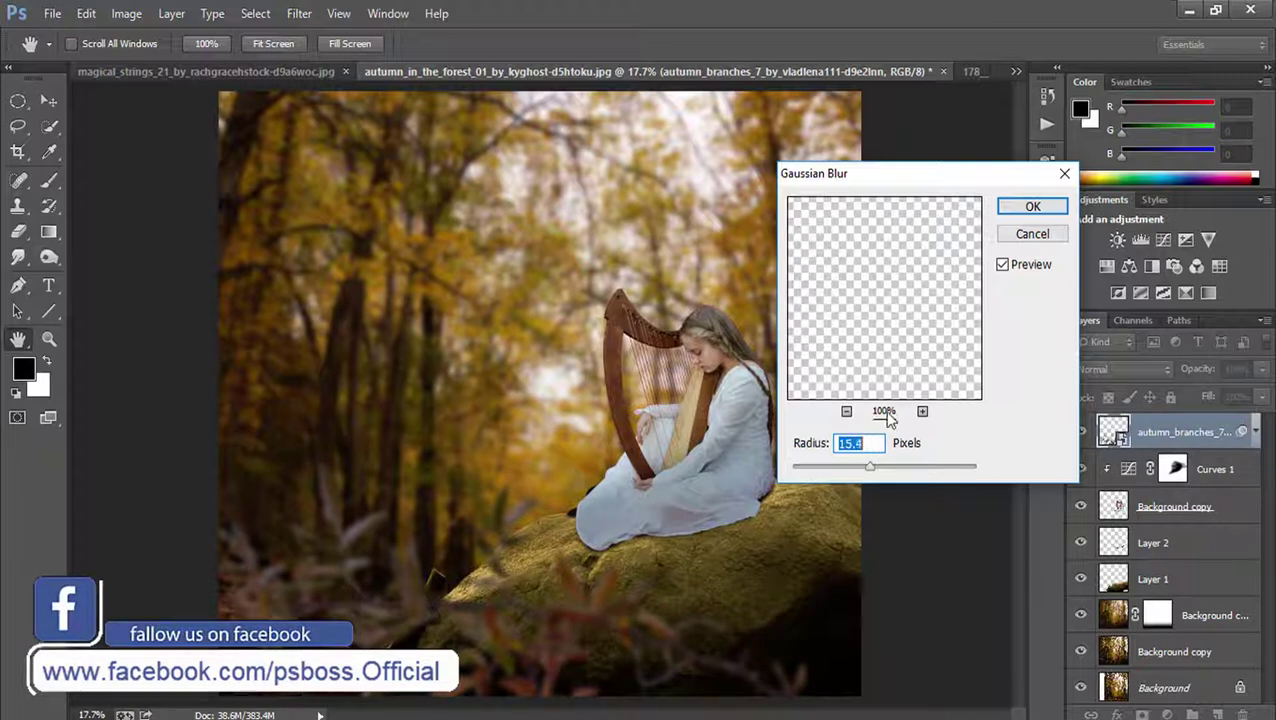
click(1031, 207)
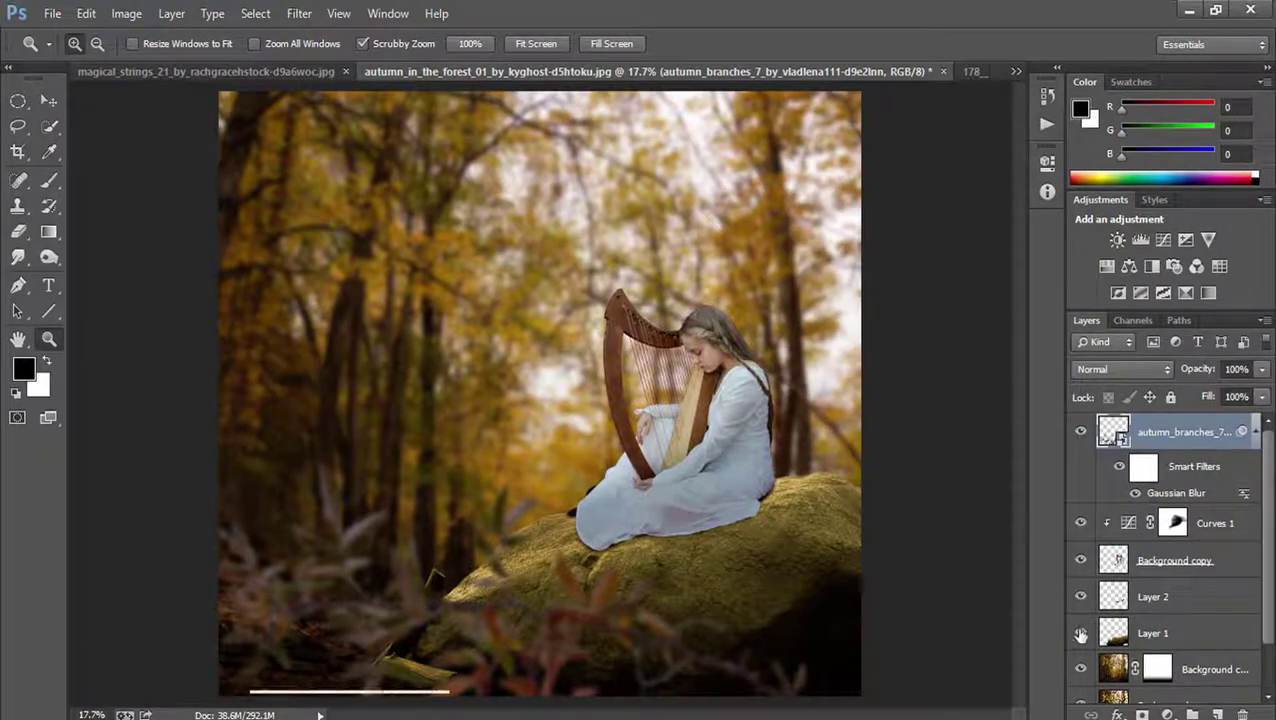
- Select the rock's Layer 1 and set up a black Brush with lowered opacity and flow
click(1080, 632)
click(1080, 632)
click(1153, 633)
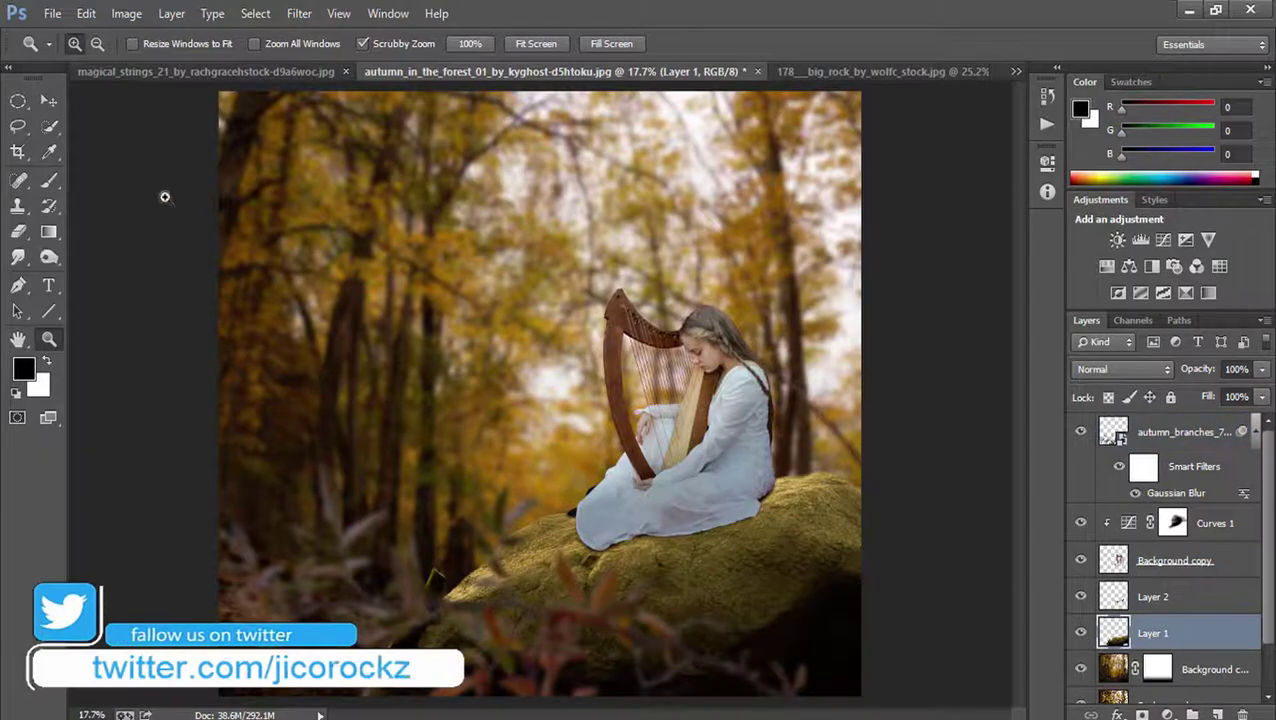
right_click(43, 183)
click(110, 174)
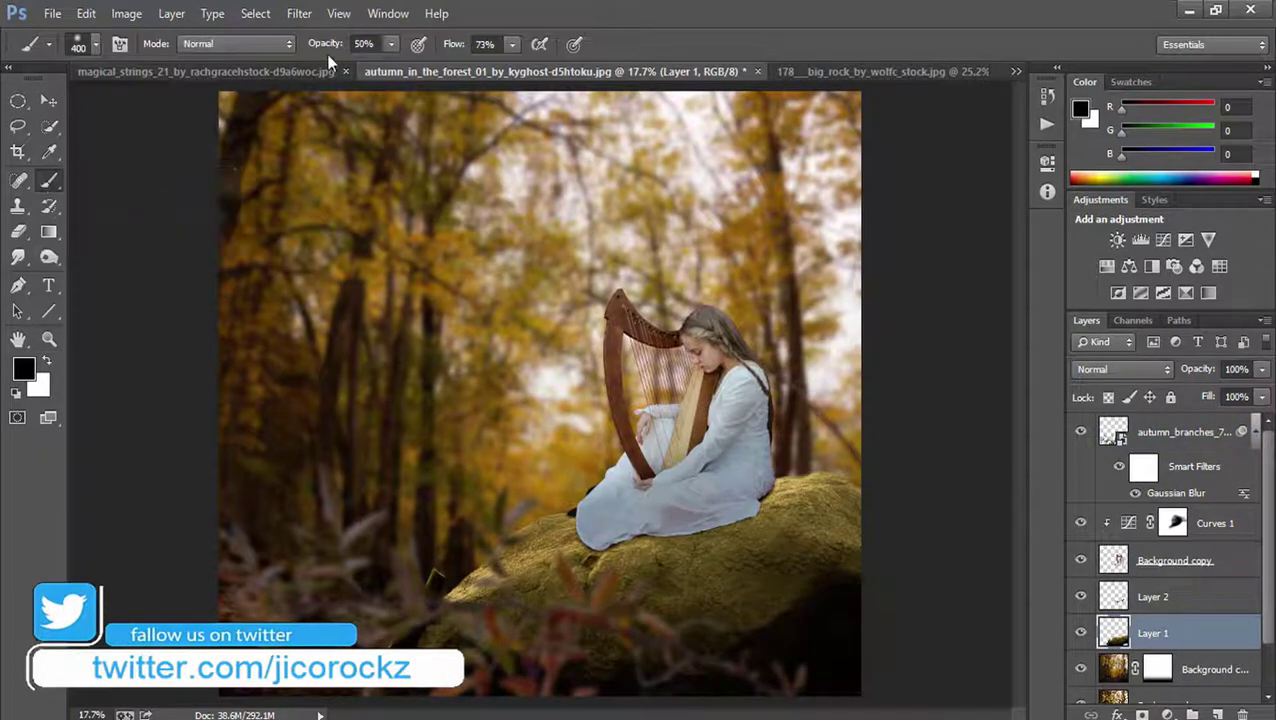
drag(330, 45, 297, 49)
drag(459, 48, 452, 47)
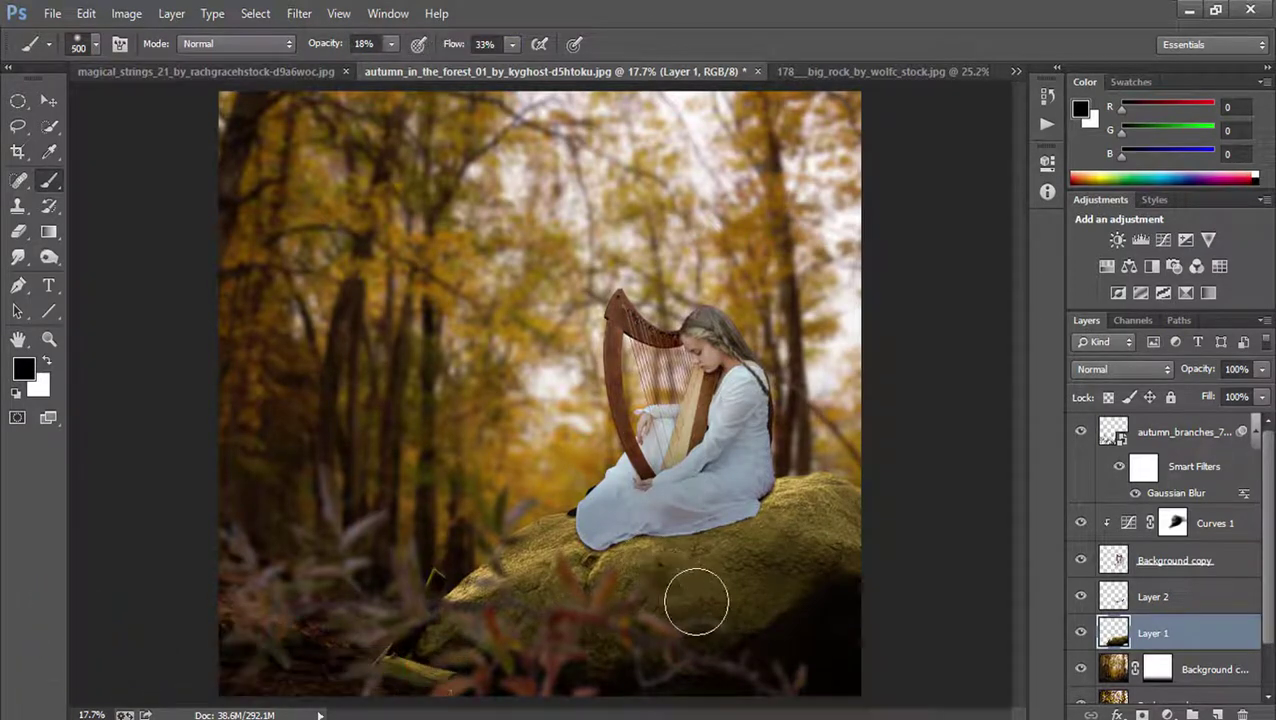
- Paint soft black shadows over the lower and right edges of the rock
key(bracketright)
key(bracketright)
key(bracketright)
mouse_move(769, 569)
mouse_down()
mouse_move(812, 555)
mouse_move(763, 584)
mouse_move(769, 570)
mouse_move(786, 590)
mouse_up()
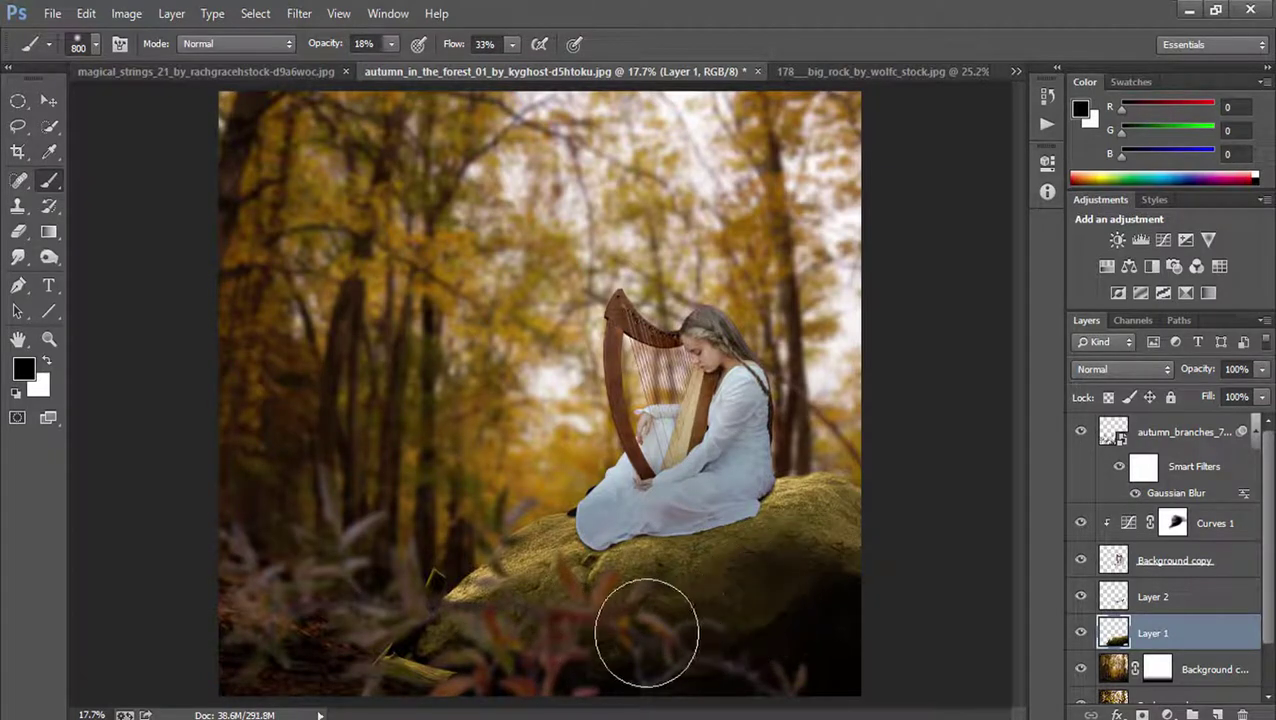
key(bracketleft)
key(bracketleft)
key(bracketleft)
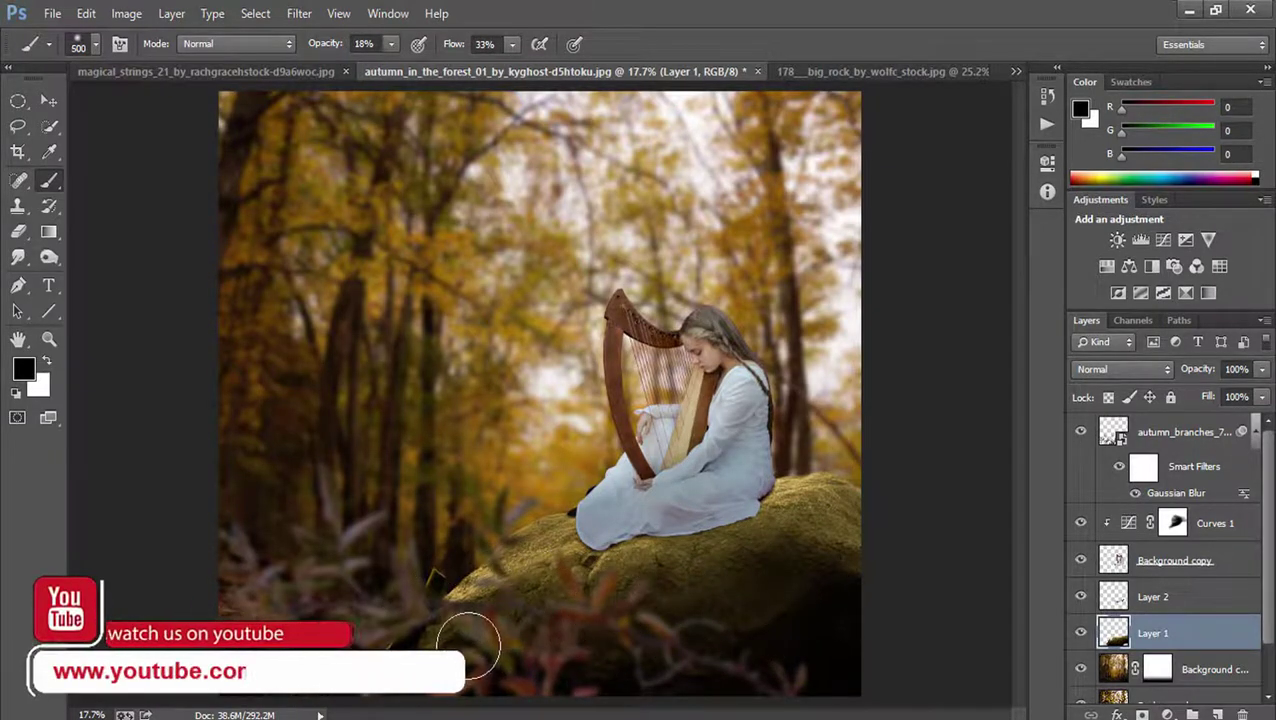
mouse_move(804, 577)
mouse_down()
mouse_move(897, 556)
mouse_move(858, 573)
mouse_move(832, 562)
mouse_move(581, 675)
mouse_move(743, 590)
mouse_move(769, 601)
mouse_move(689, 675)
mouse_move(703, 606)
mouse_move(401, 667)
mouse_move(748, 558)
mouse_move(473, 621)
mouse_move(644, 572)
mouse_up()
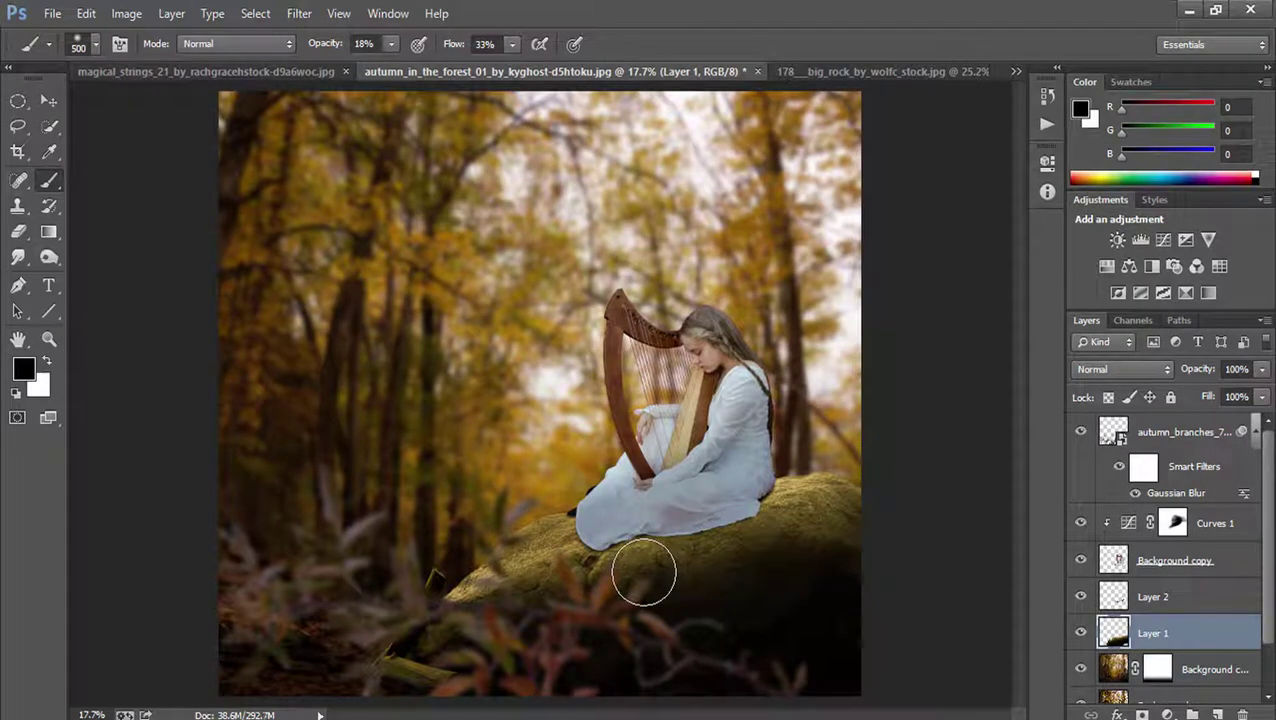
drag(644, 572, 777, 549)
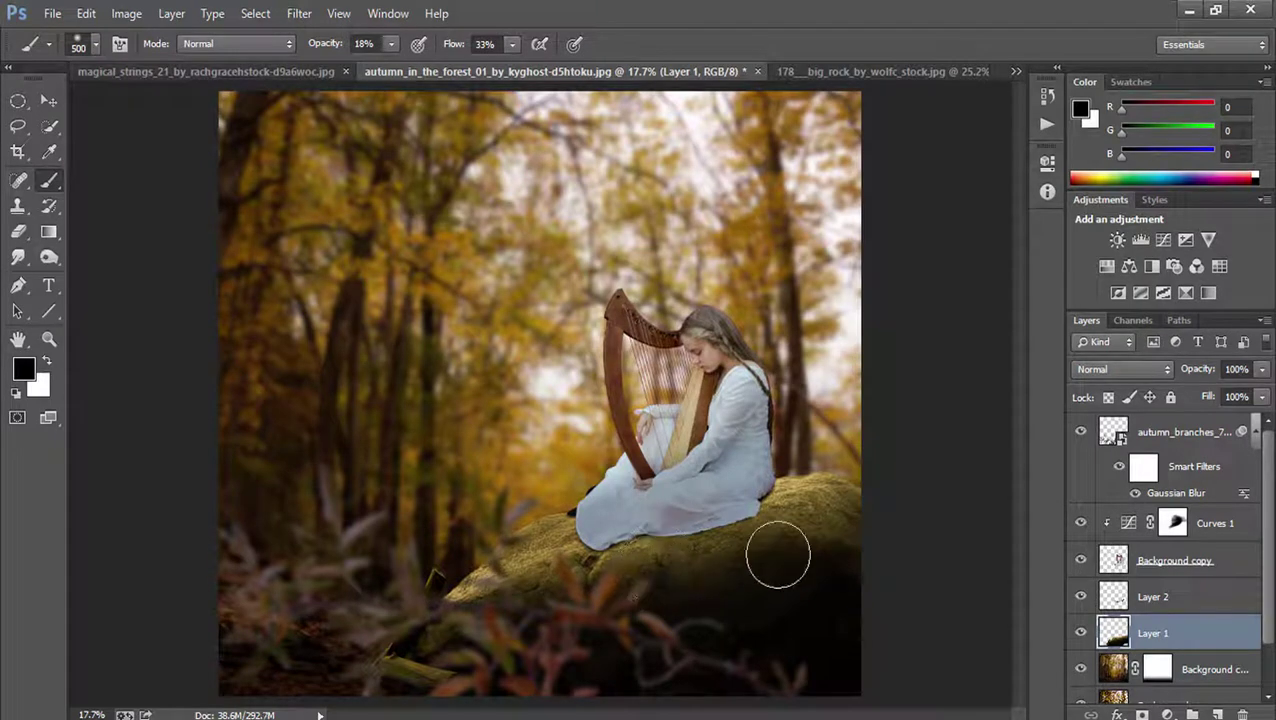
- Add a new Layer 3 above the branches and stamp the merged image with Apply Image
click(1197, 431)
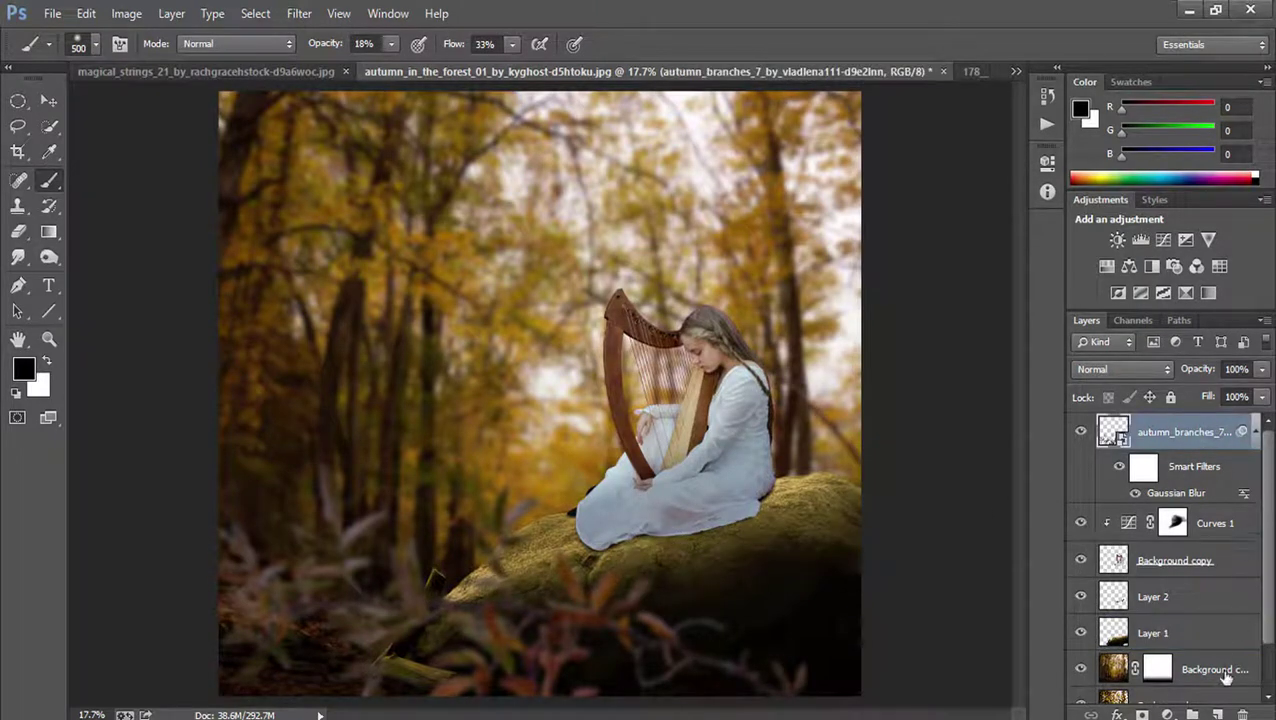
click(1218, 713)
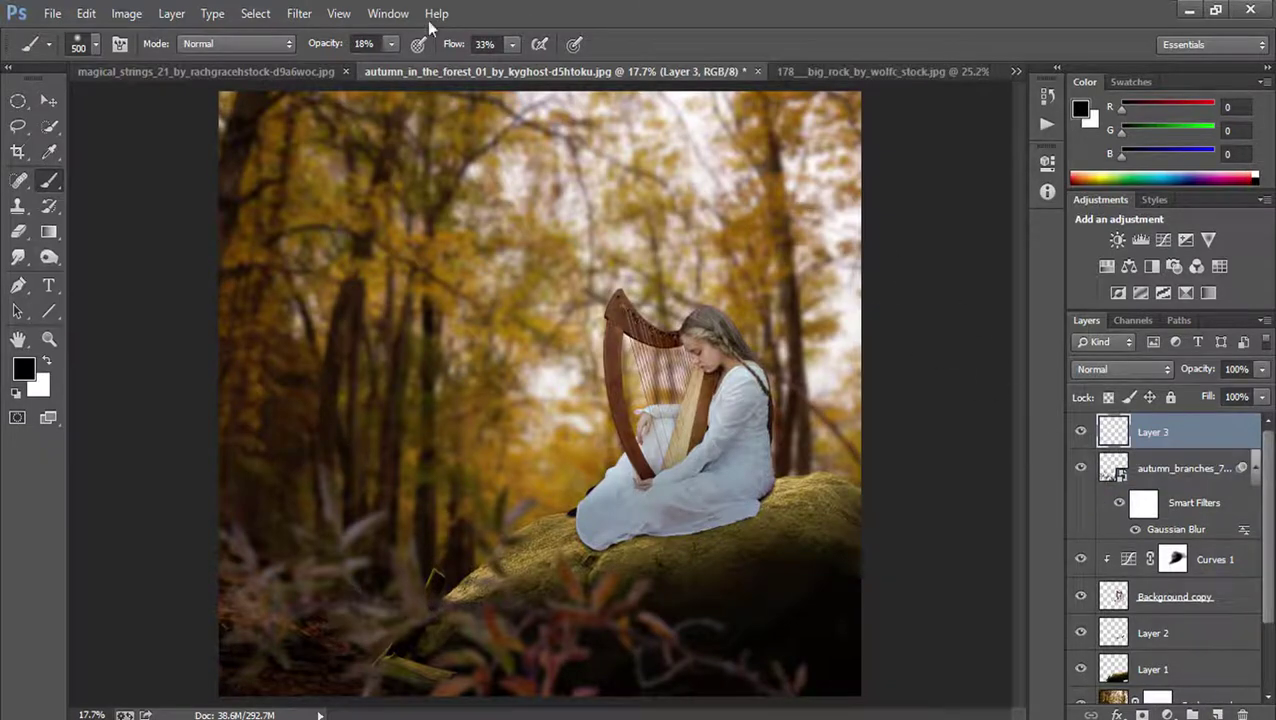
click(126, 14)
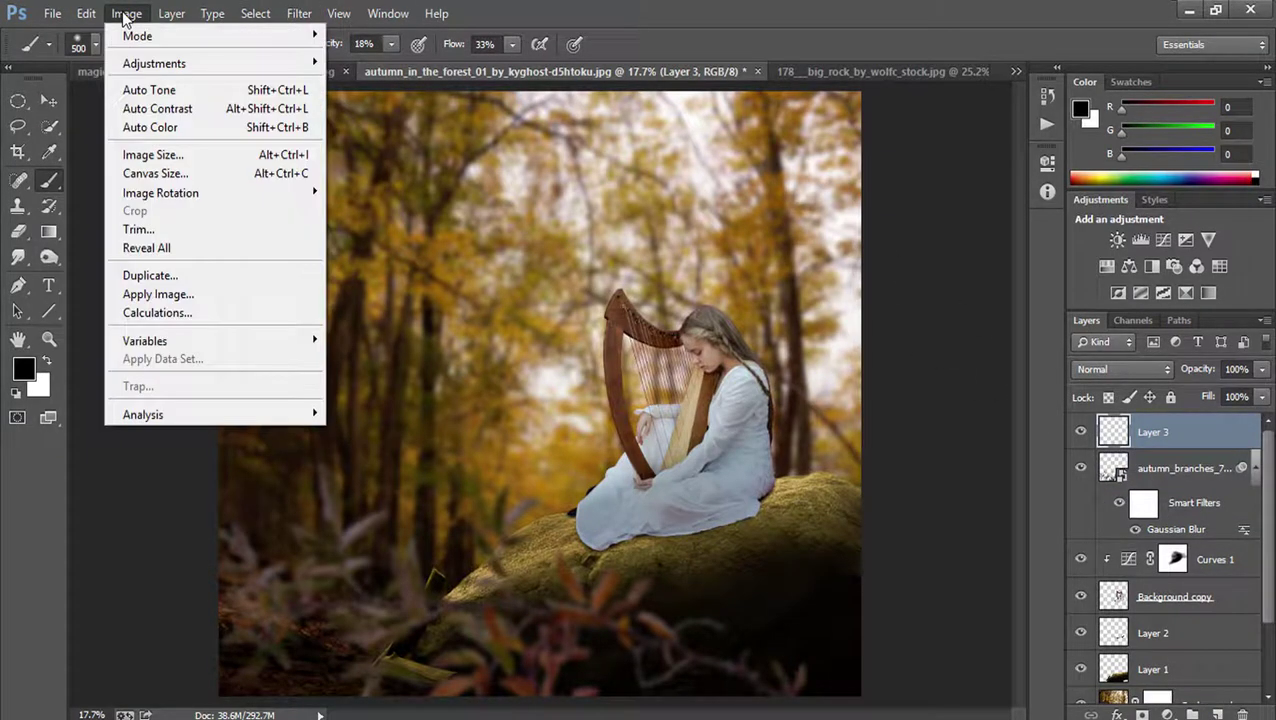
click(158, 294)
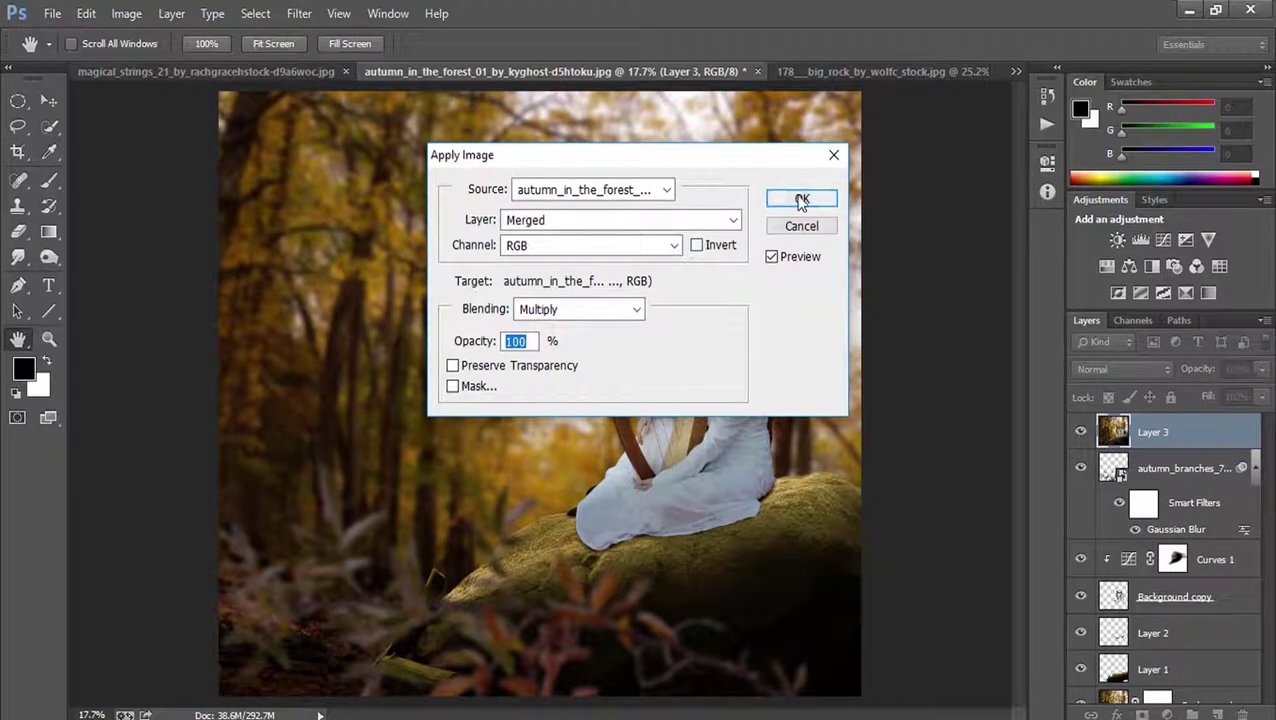
click(800, 198)
- In Camera Raw, raise exposure, set shadows to -33 and clarity to +13
key(b)
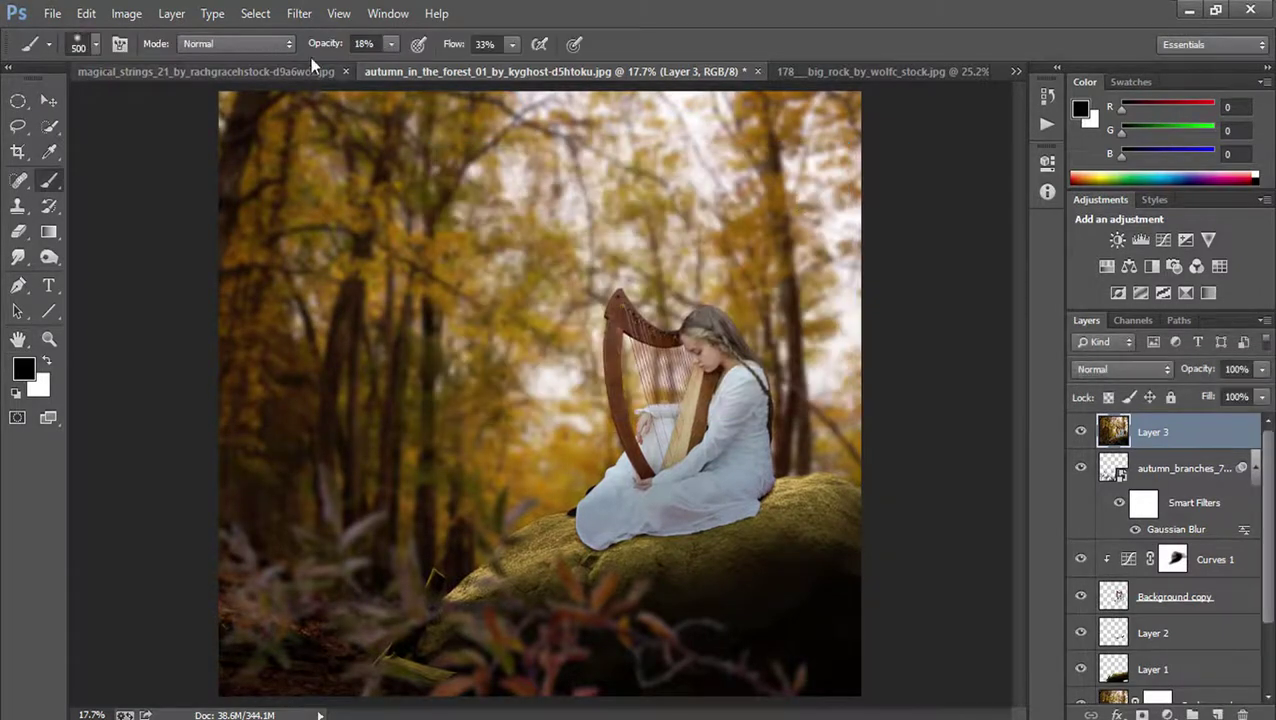
click(299, 13)
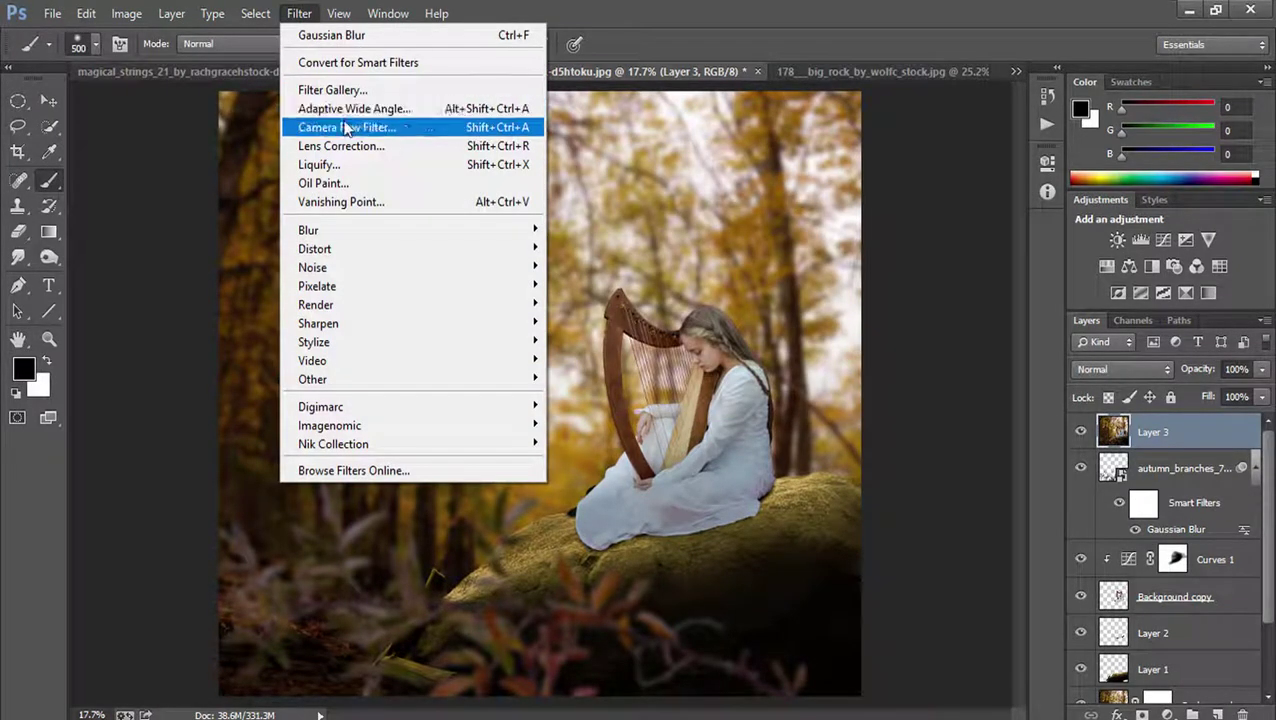
key(Escape)
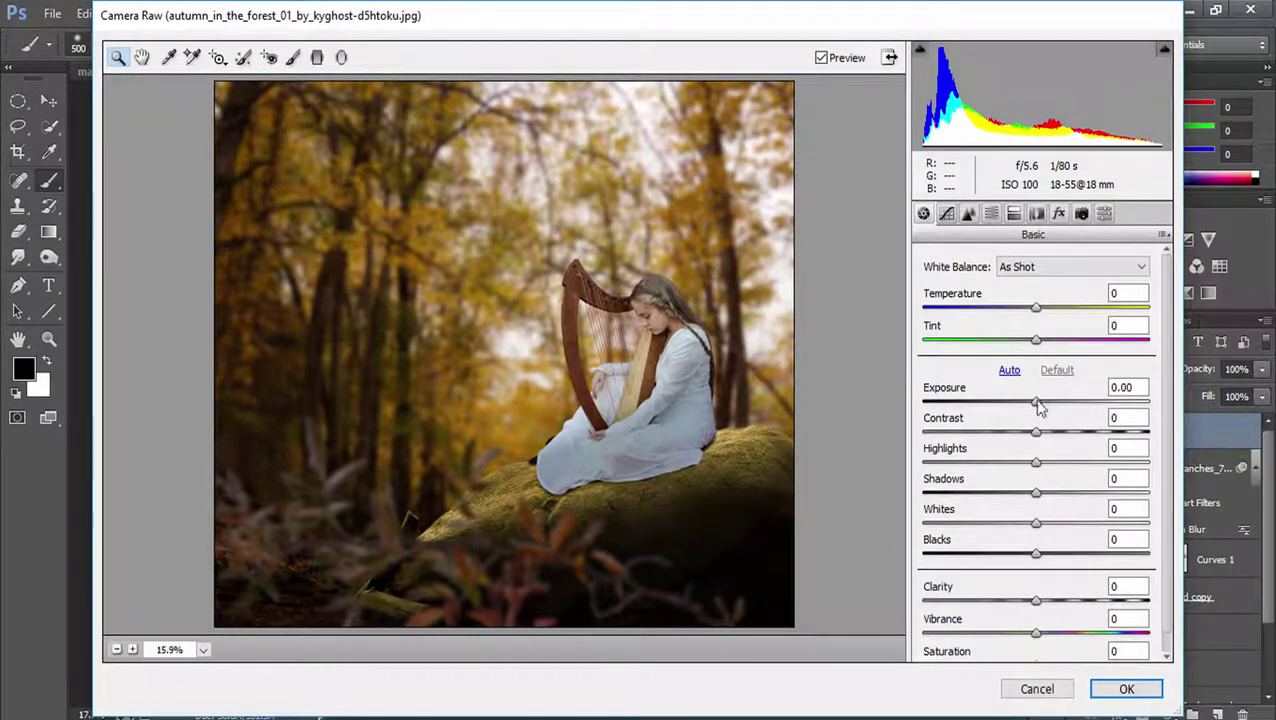
drag(1043, 403, 1073, 463)
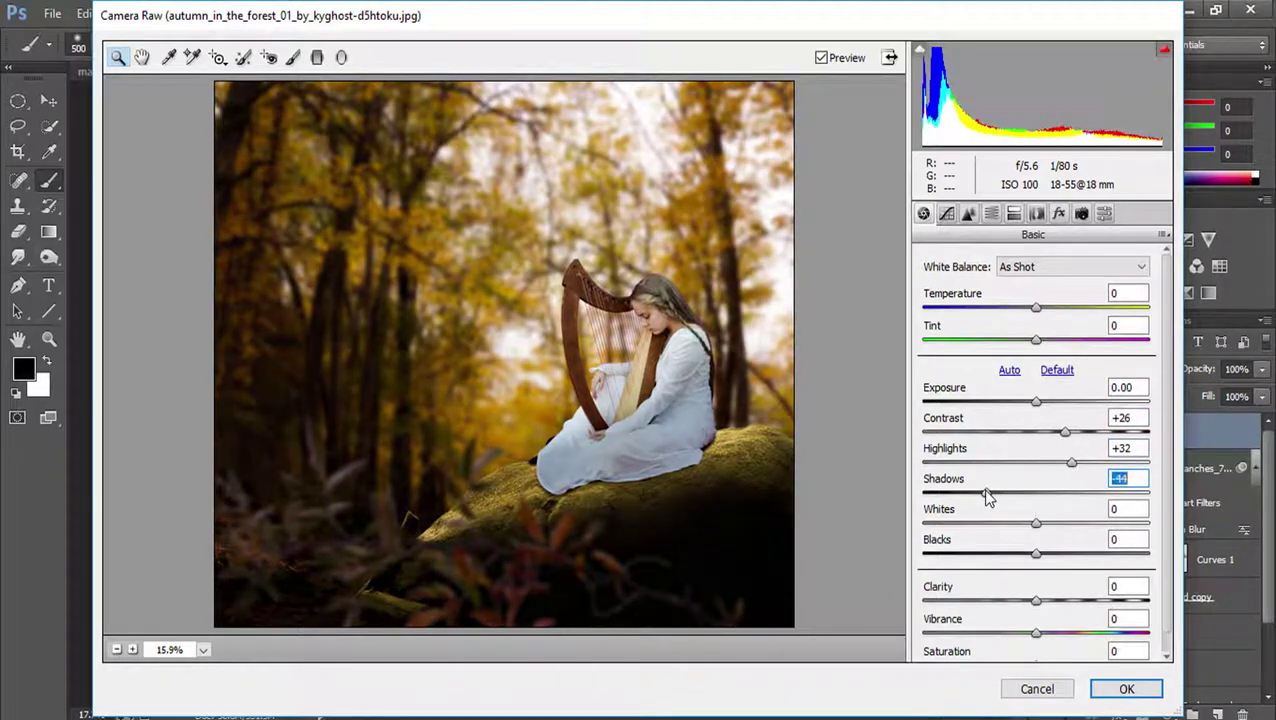
drag(1004, 491, 999, 493)
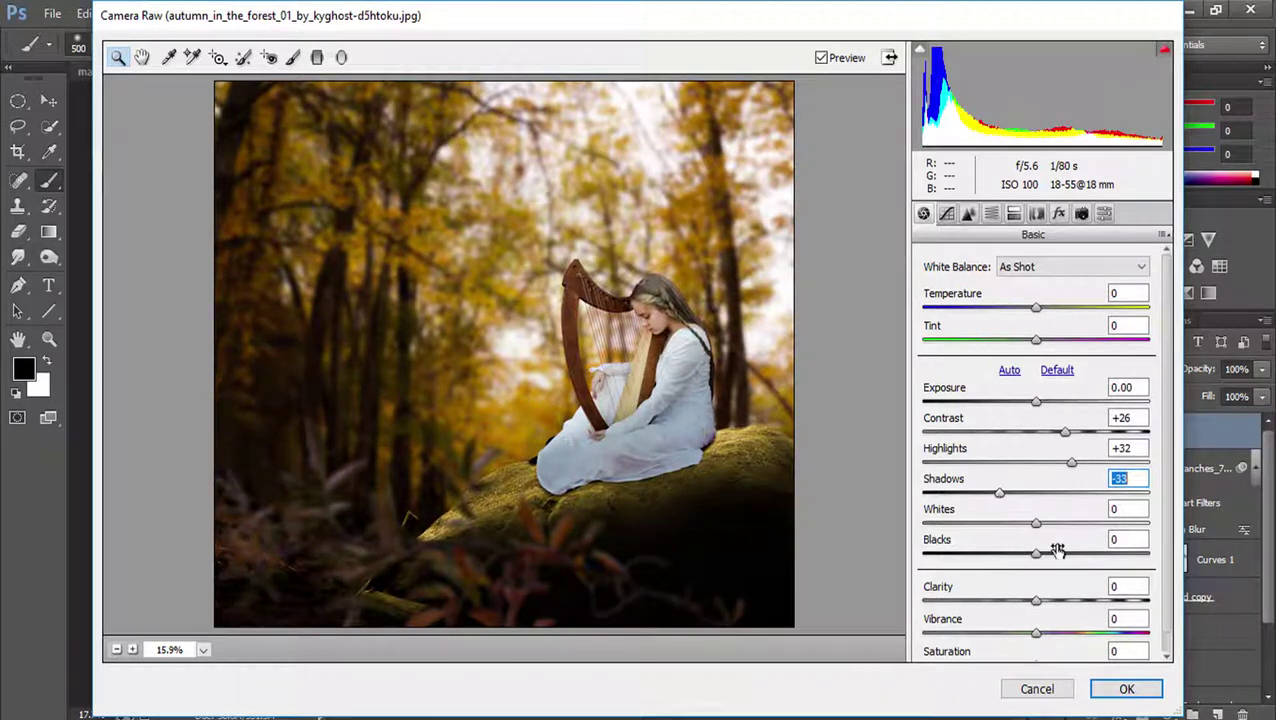
mouse_move(1037, 600)
mouse_down()
mouse_move(1051, 600)
mouse_move(1002, 640)
mouse_up()
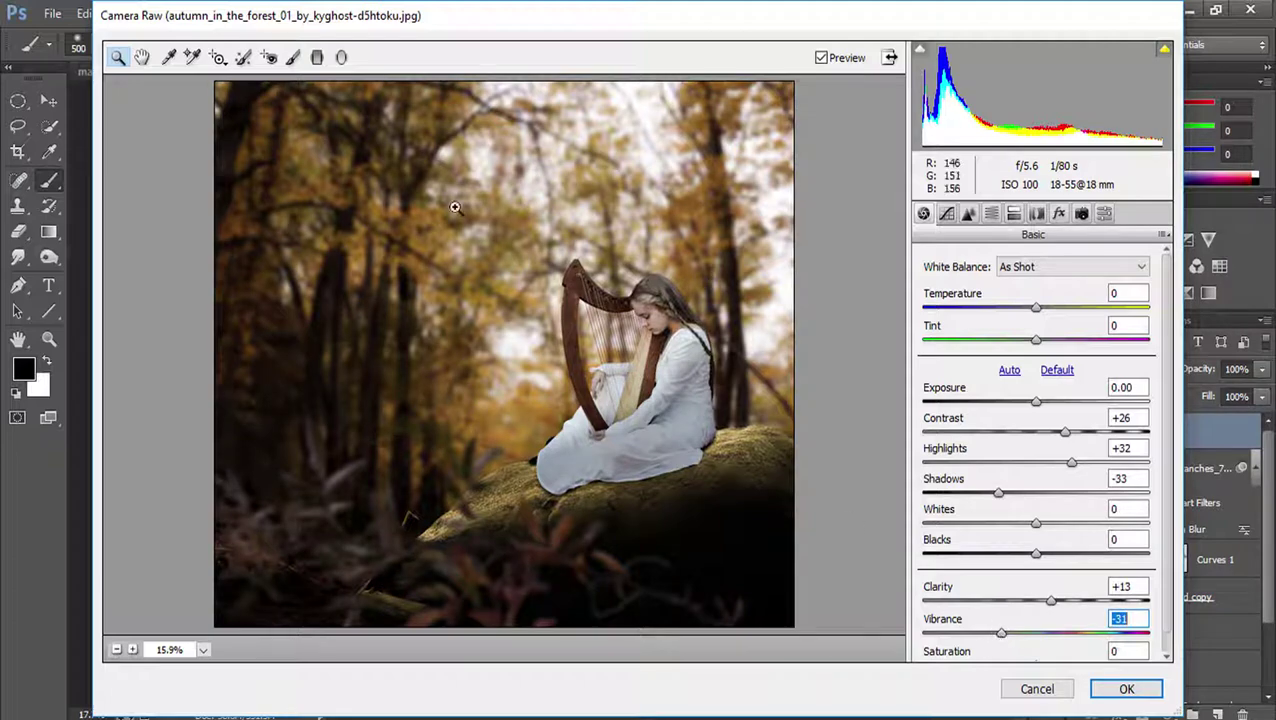
- Add a radial filter around the harpist that darkens the surroundings, then apply the grade
click(342, 58)
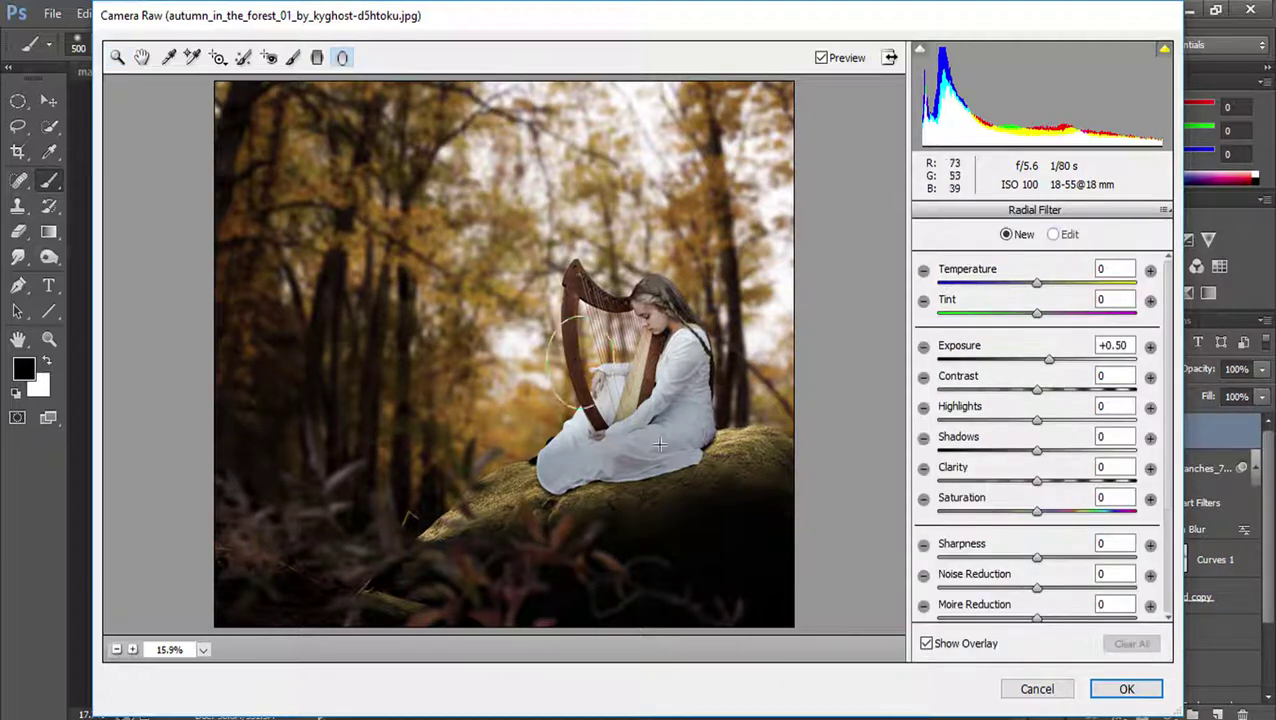
mouse_move(580, 357)
mouse_down()
mouse_move(787, 568)
mouse_move(758, 567)
mouse_up()
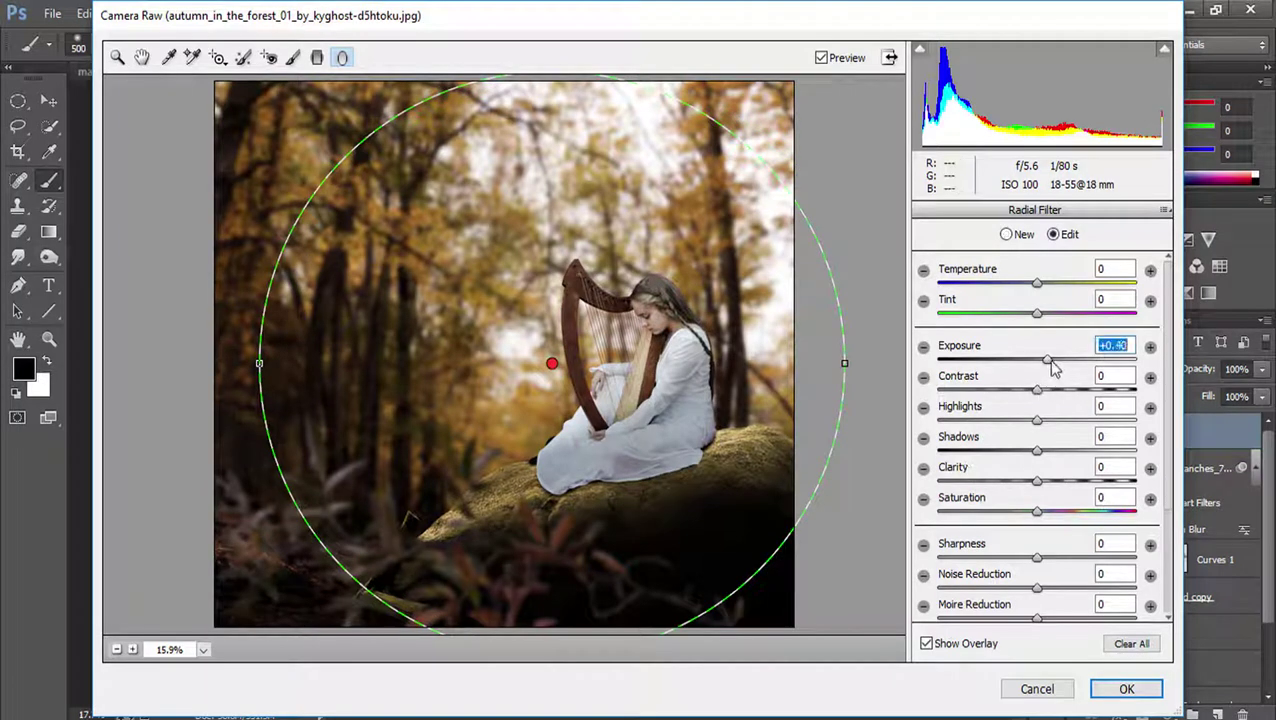
drag(1050, 360, 1026, 368)
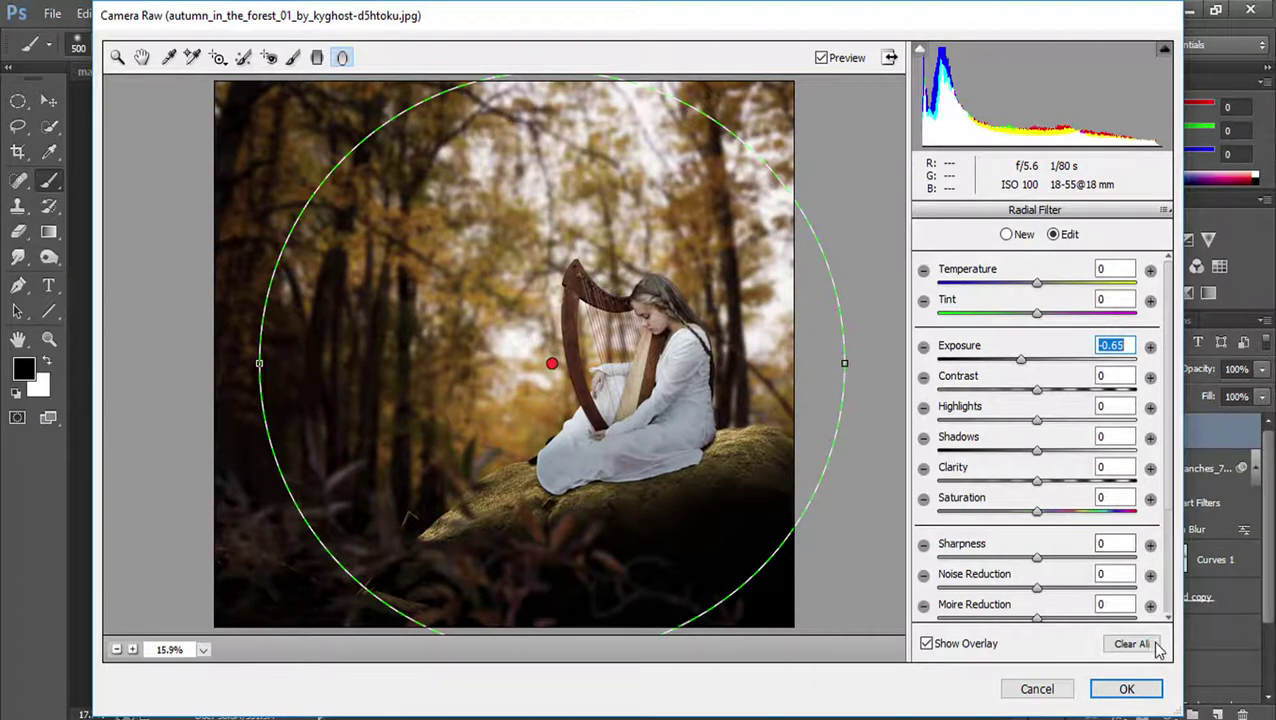
click(1127, 688)
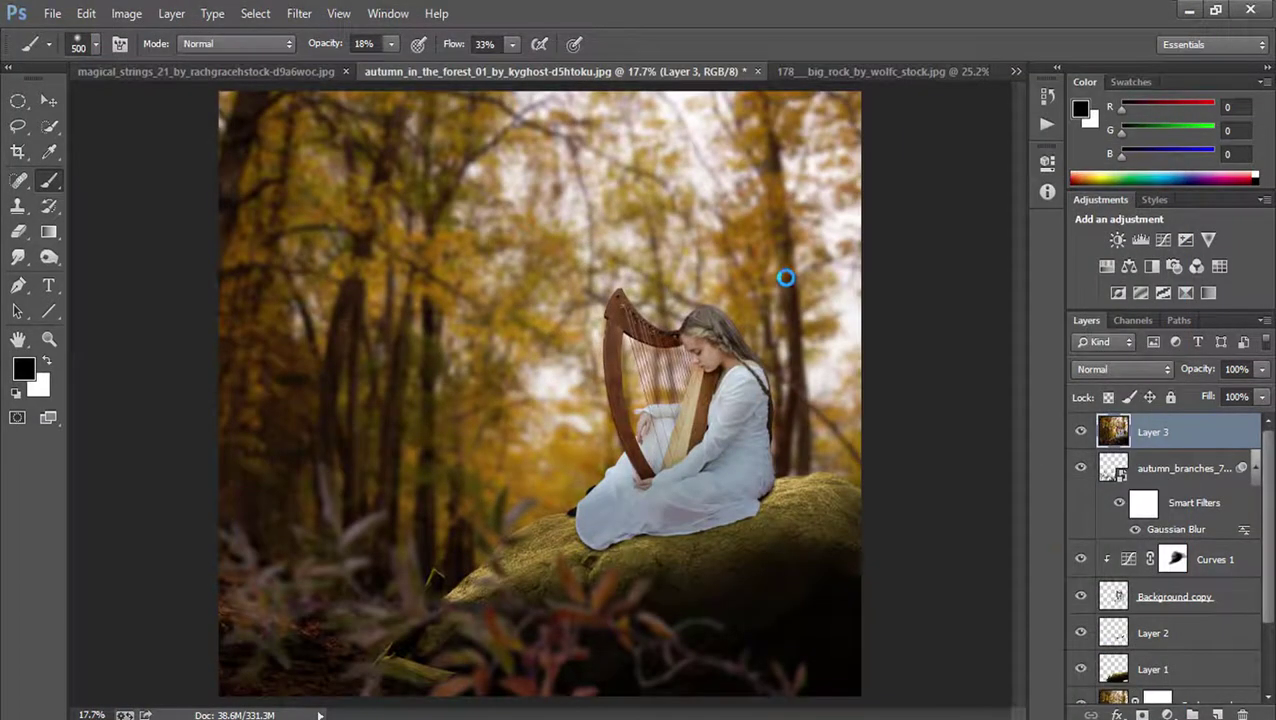